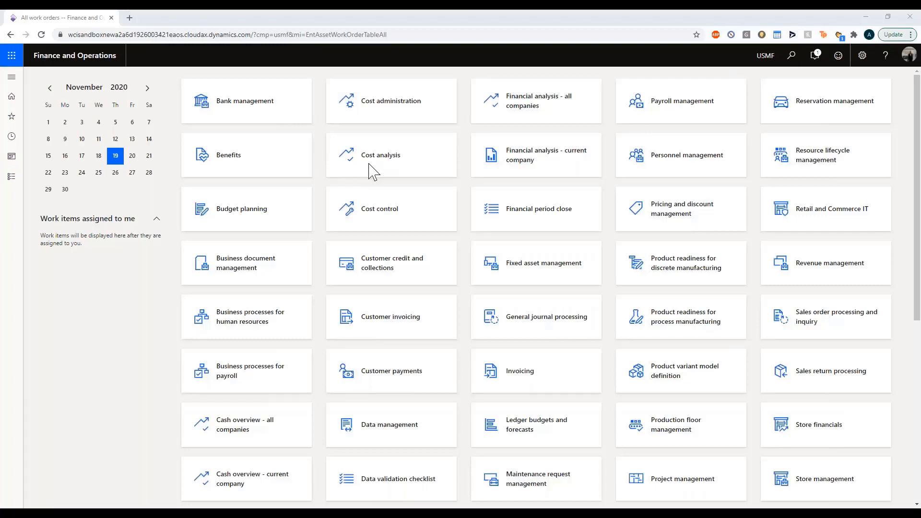
- Open the Maintenance request management workspace of the Asset management module
left_click(11, 77)
left_click(70, 139)
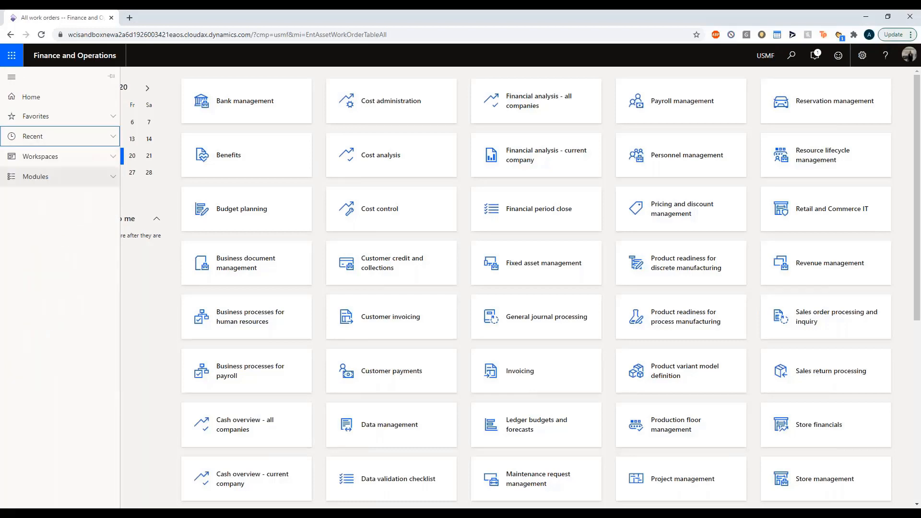
left_click(72, 177)
left_click(68, 234)
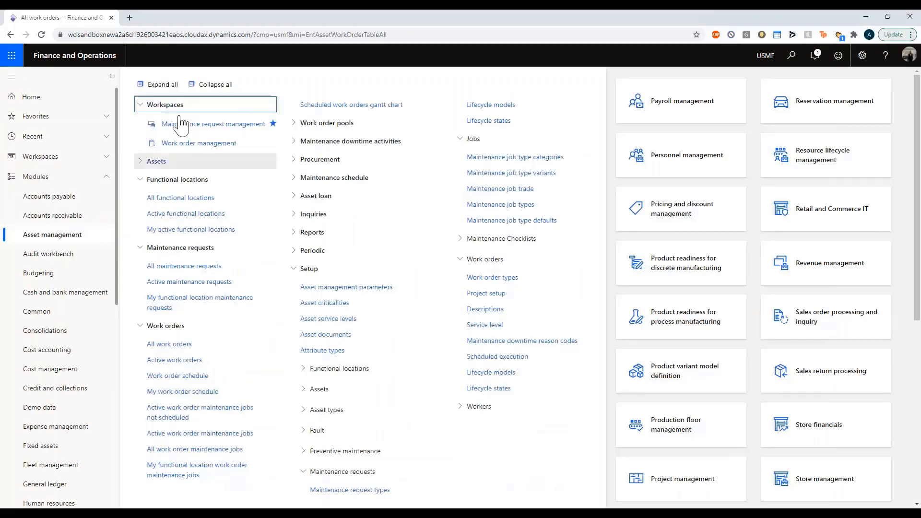
left_click(199, 124)
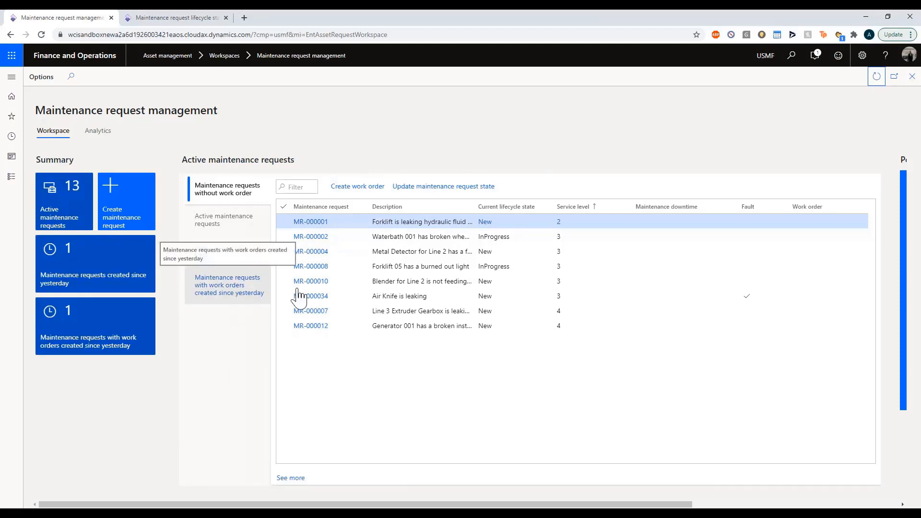
- Open the "Air Knife is leaking" request from the maintenance requests created since yesterday and review its general, notes and asset details
left_click(237, 247)
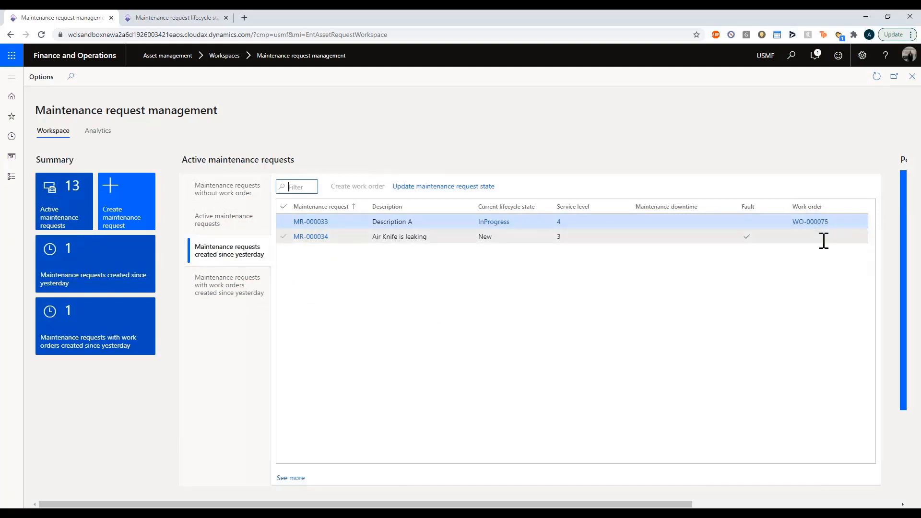
left_click(818, 238)
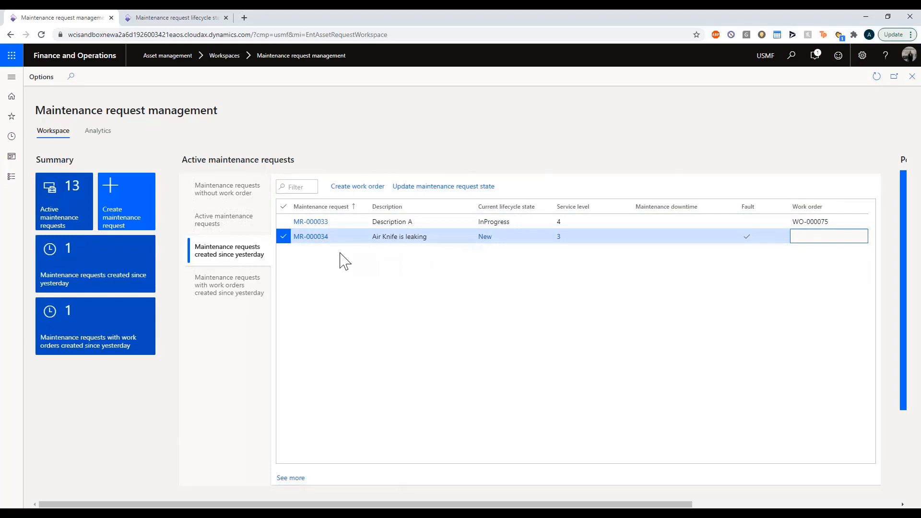
left_click(311, 241)
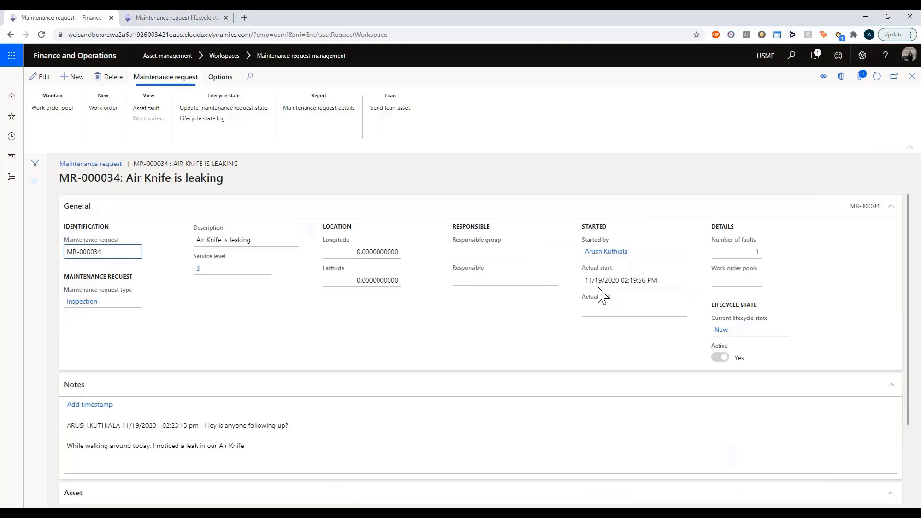
scroll(288, 439, "down", 2)
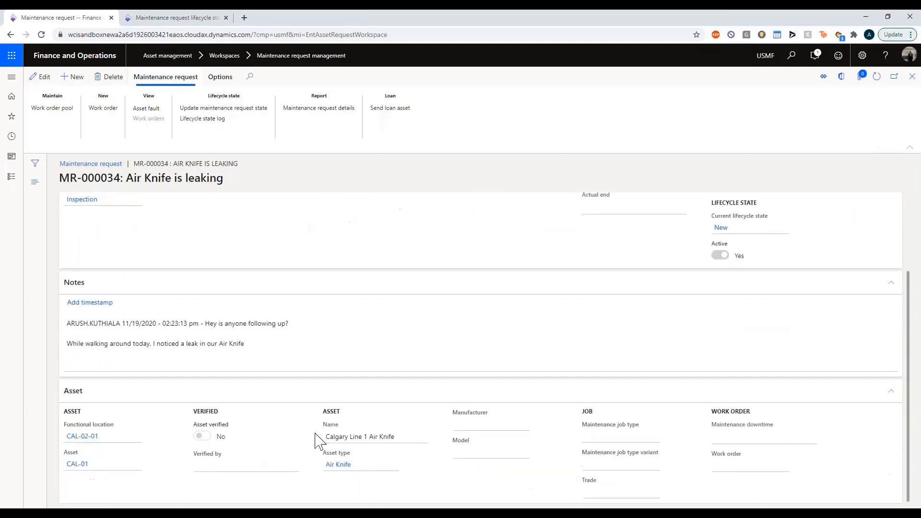
scroll(319, 438, "up", 1)
scroll(319, 431, "up", 1)
scroll(318, 432, "down", 2)
scroll(320, 435, "up", 2)
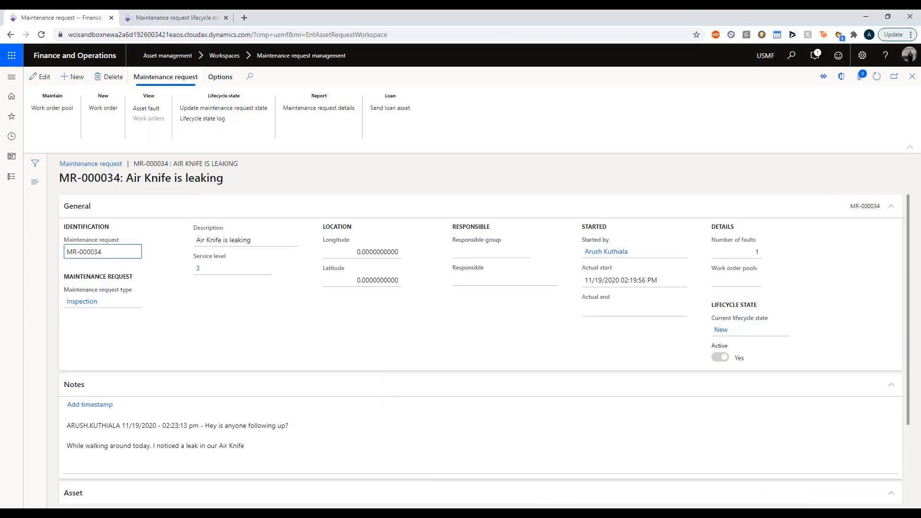
- Examine the InProgress and Rejected lifecycle states offered for the Air Knife maintenance request, leaving the state update without applying it
left_click(230, 109)
left_click(695, 136)
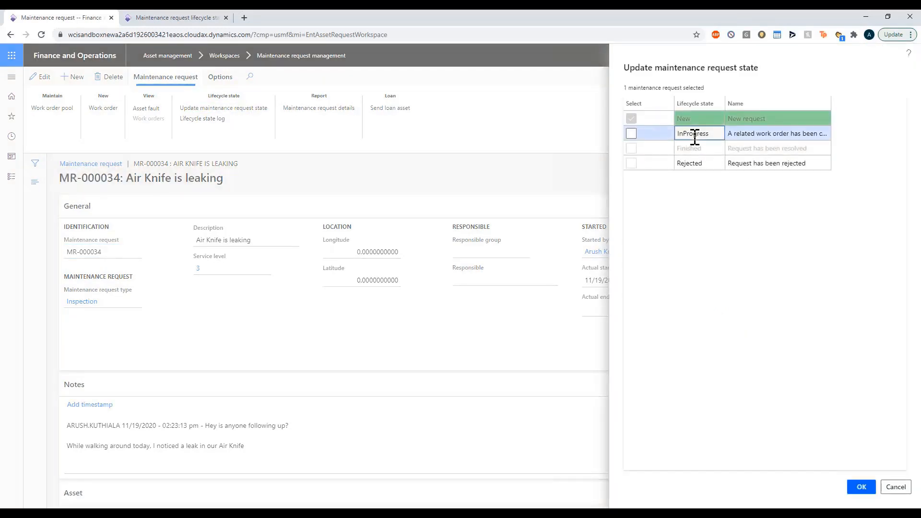
left_click(696, 164)
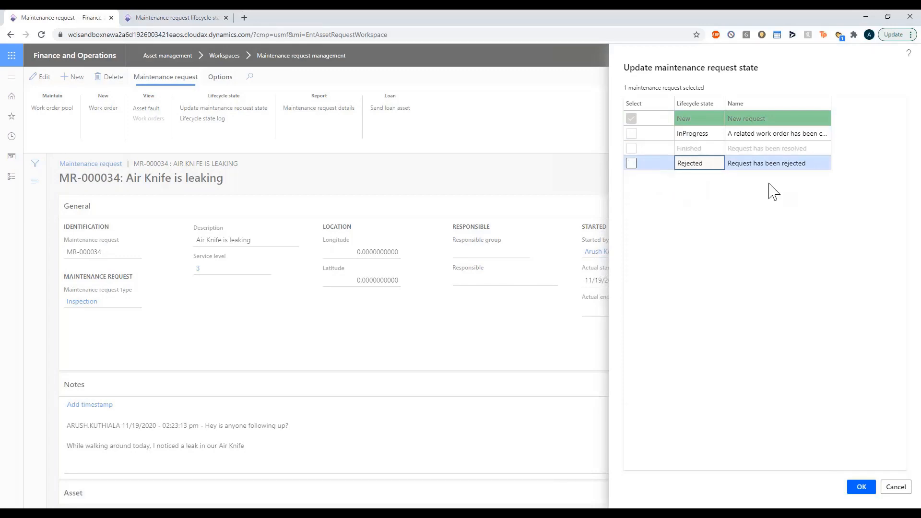
left_click(749, 134)
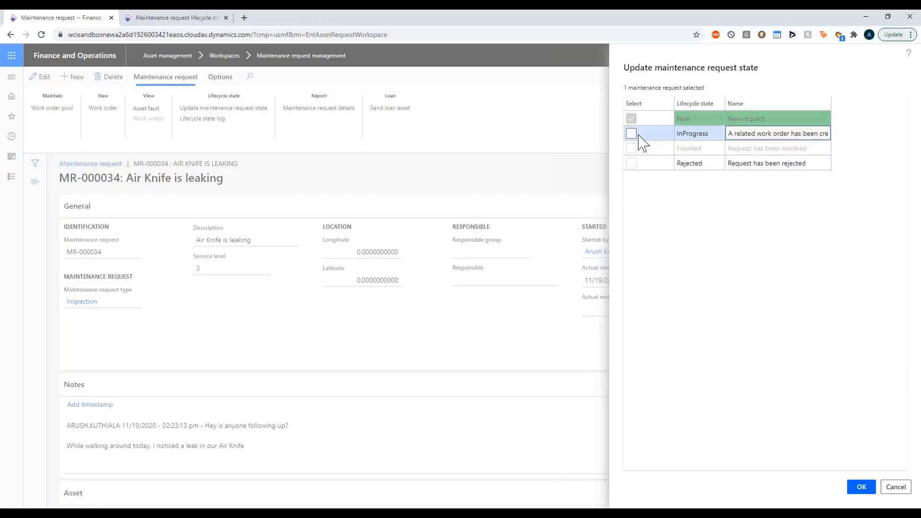
left_click(886, 487)
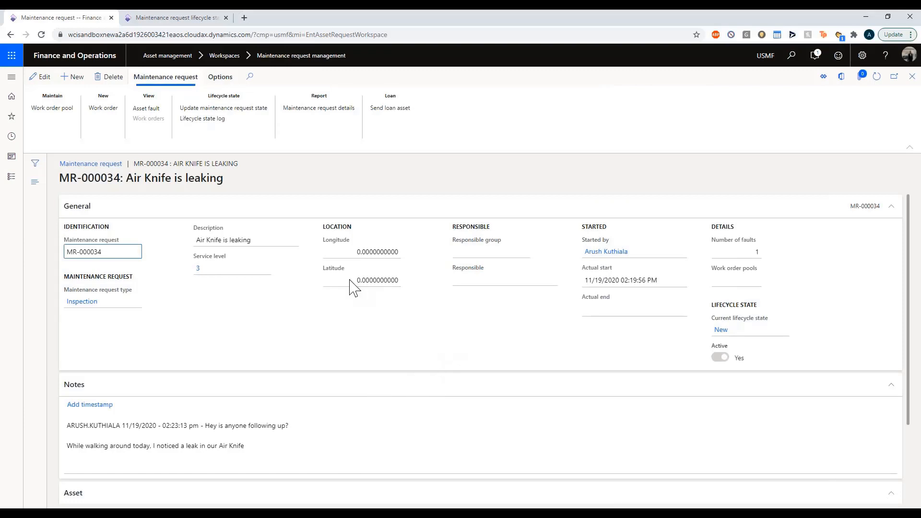
- Start a new work order from the Air Knife maintenance request and choose Preventive as its work order type
left_click(115, 113)
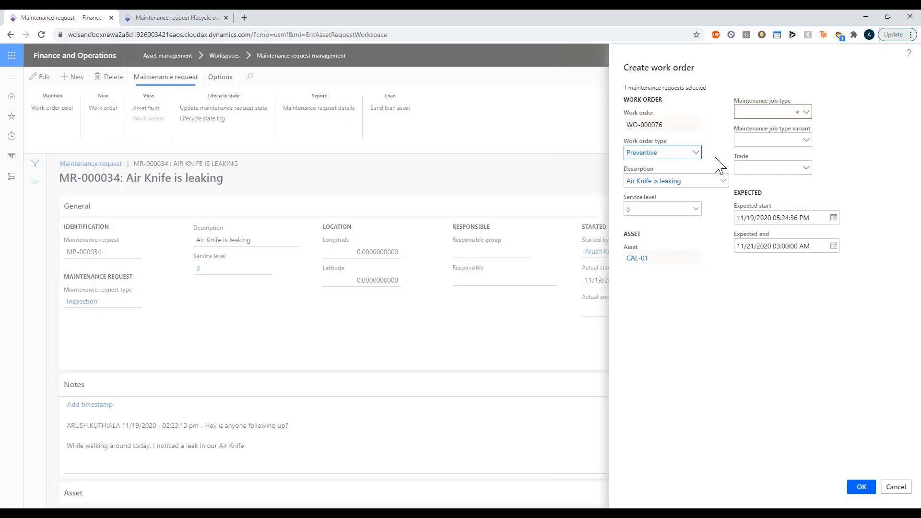
left_click(697, 155)
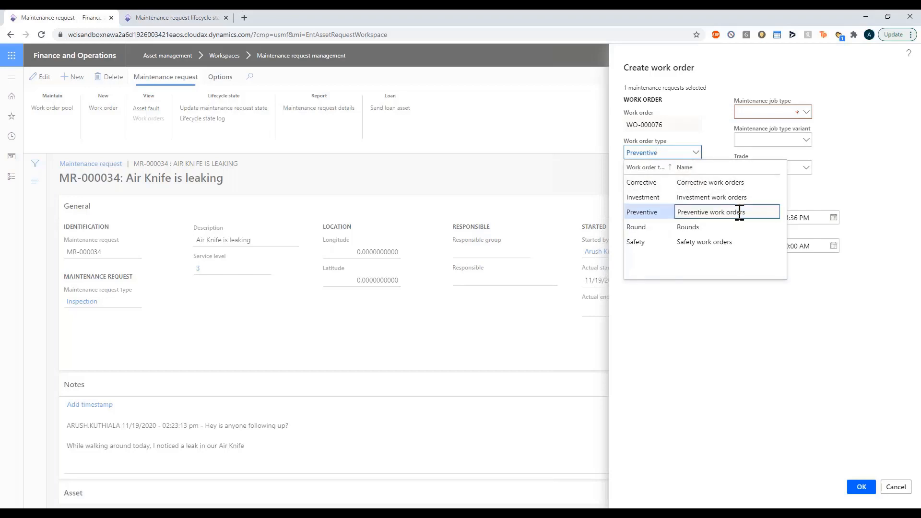
left_click(737, 213)
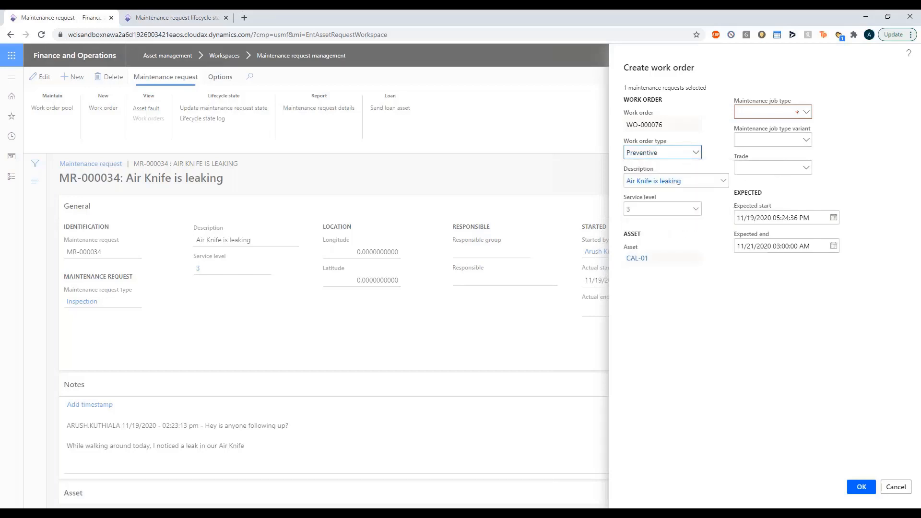
left_click(697, 153)
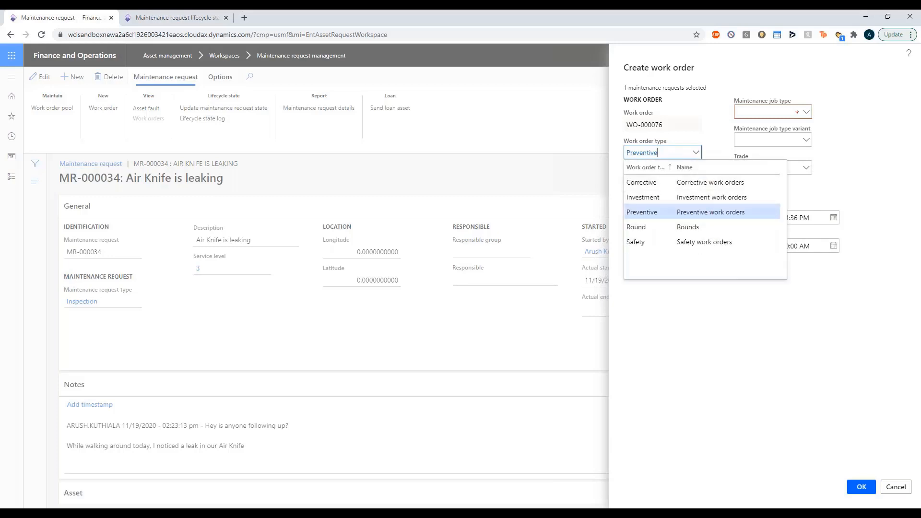
left_click(762, 140)
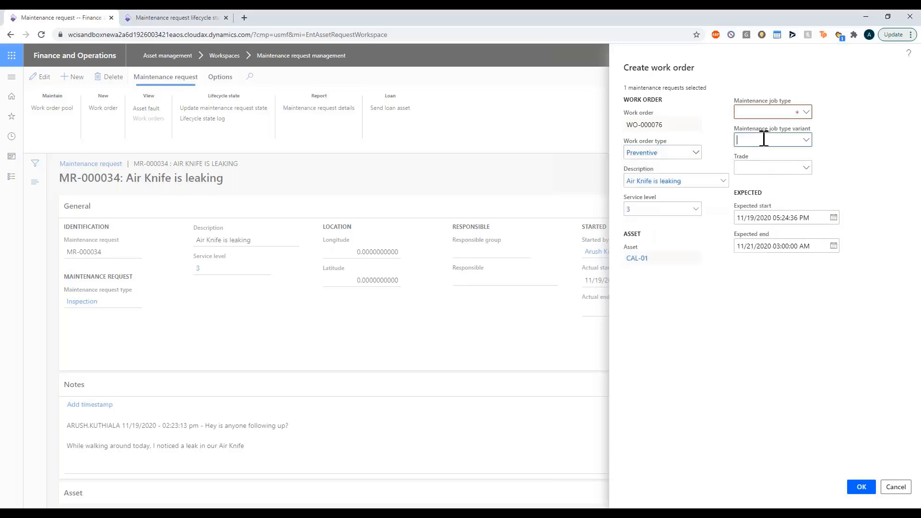
- Examine the Preventive work order type's Standard lifecycle model and its allowed lifecycle state updates
left_click(643, 154)
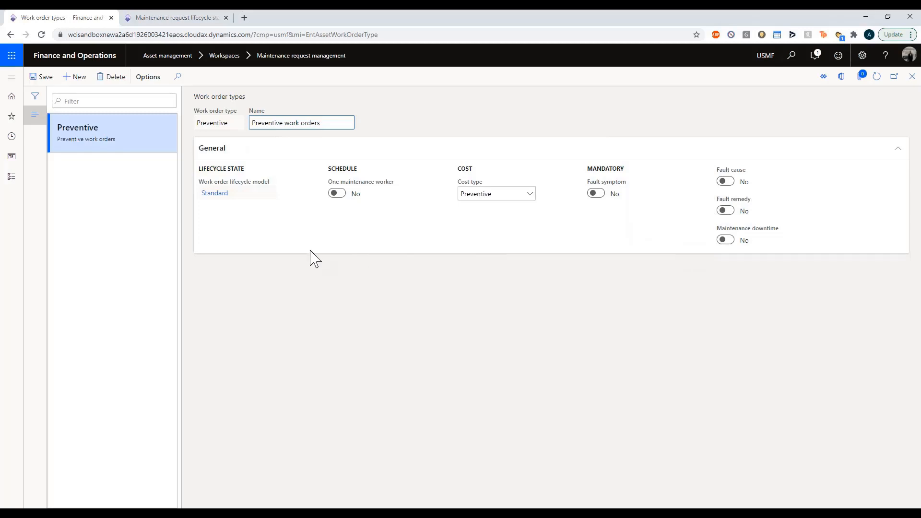
left_click(214, 197)
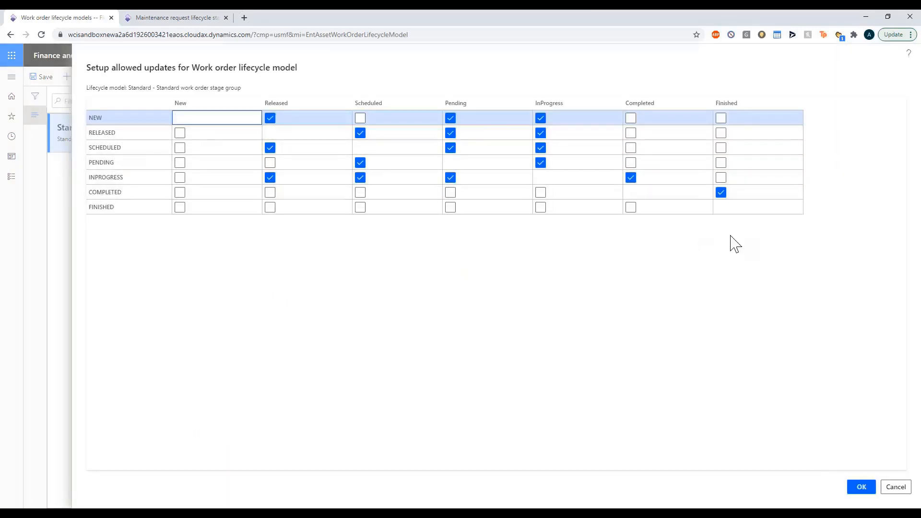
left_click(896, 487)
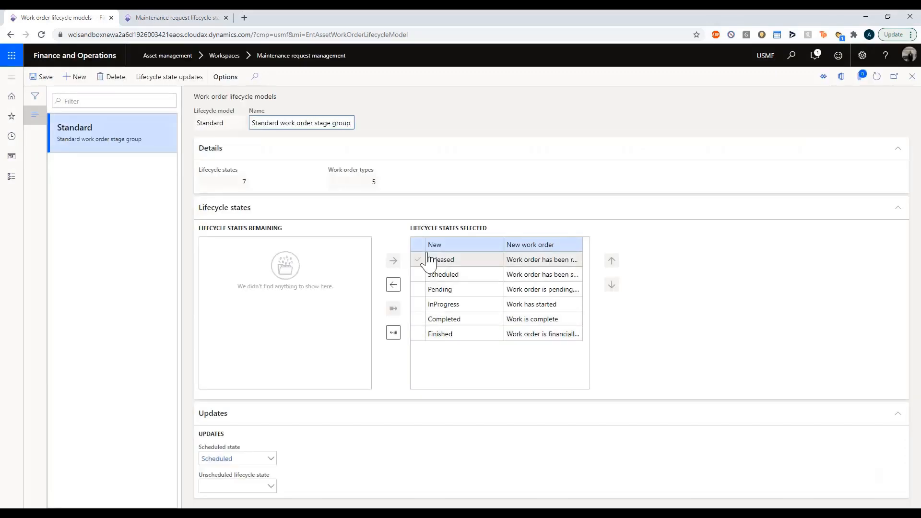
- Open the work order lifecycle states setup of Asset management in the second browser tab
left_click(204, 18)
left_click(12, 77)
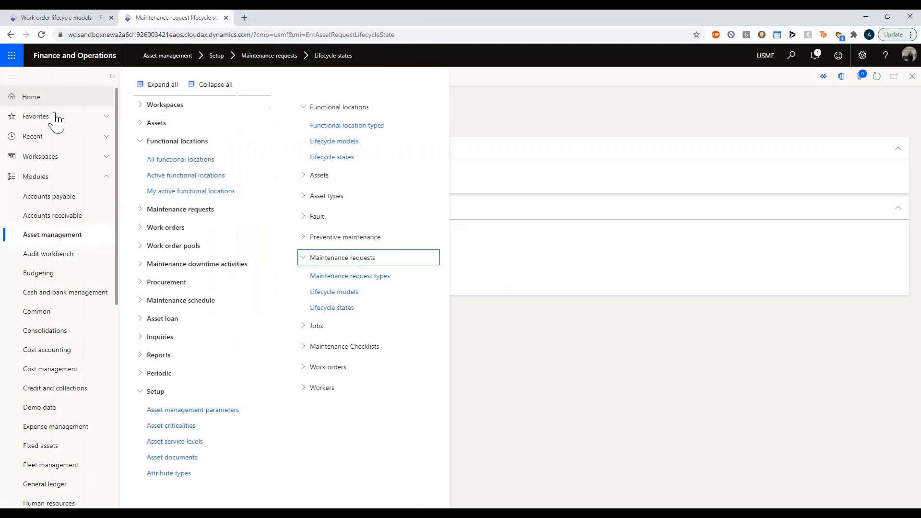
left_click(327, 259)
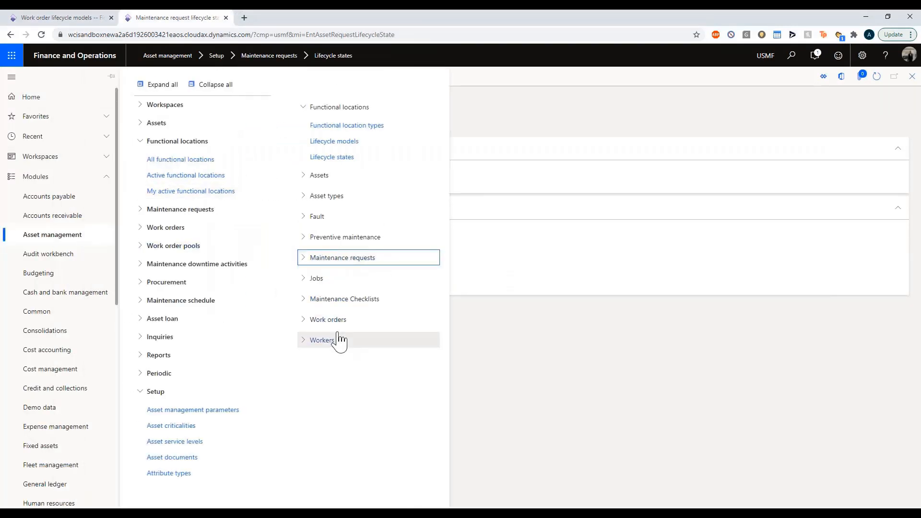
left_click(348, 320)
left_click(374, 449)
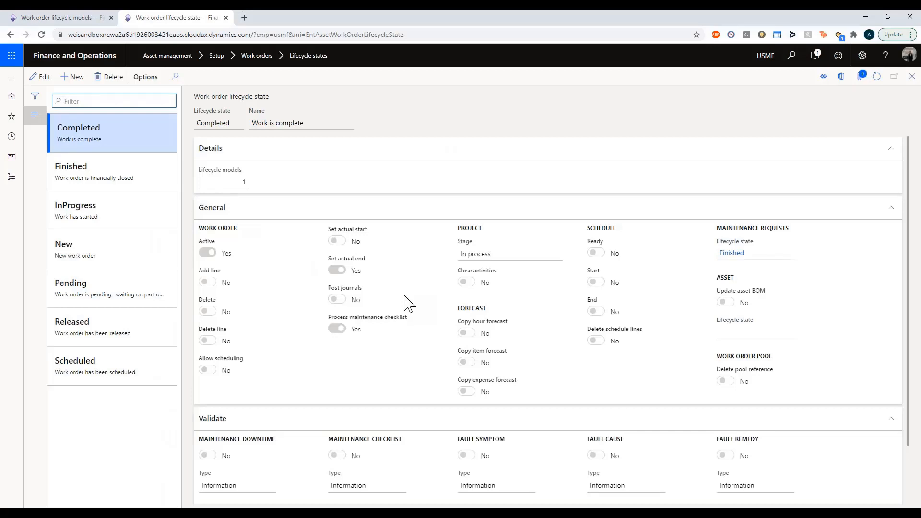
- Examine the general and validation settings of the New and InProgress work order lifecycle states
left_click(95, 254)
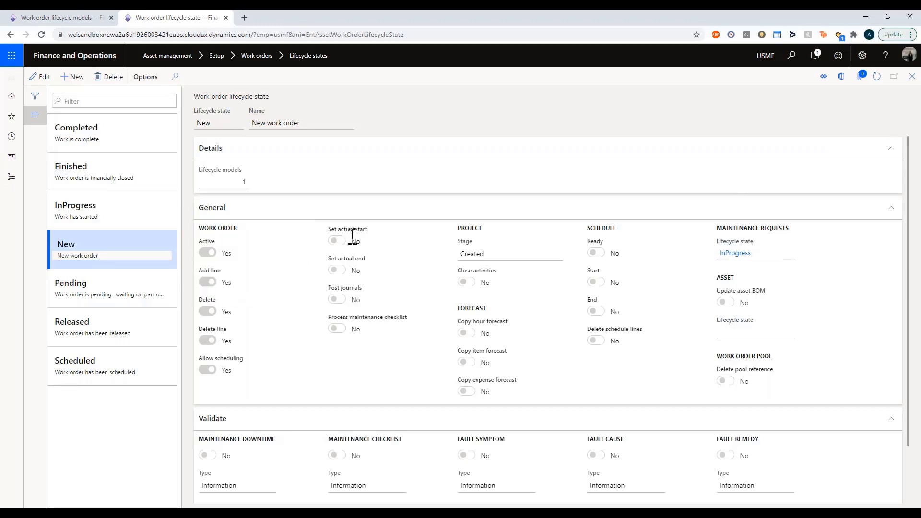
left_click(117, 218)
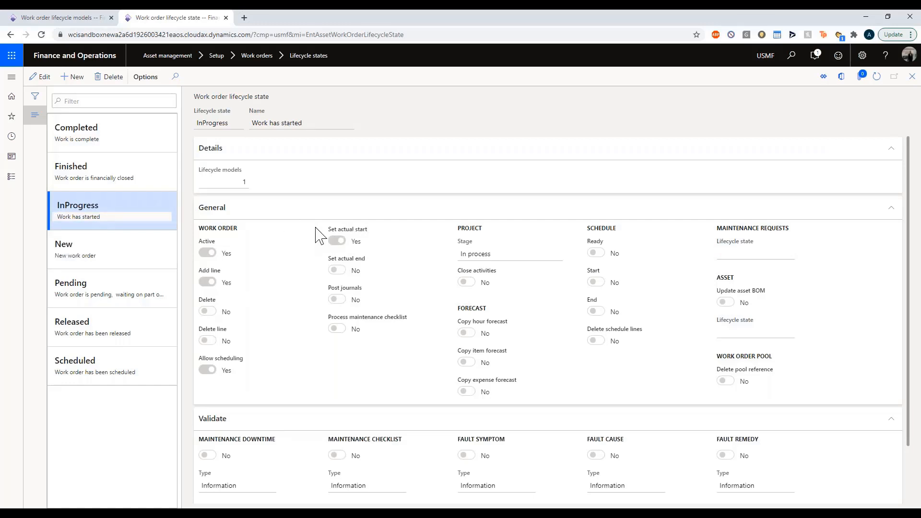
scroll(446, 456, "down", 2)
scroll(446, 456, "down", 1)
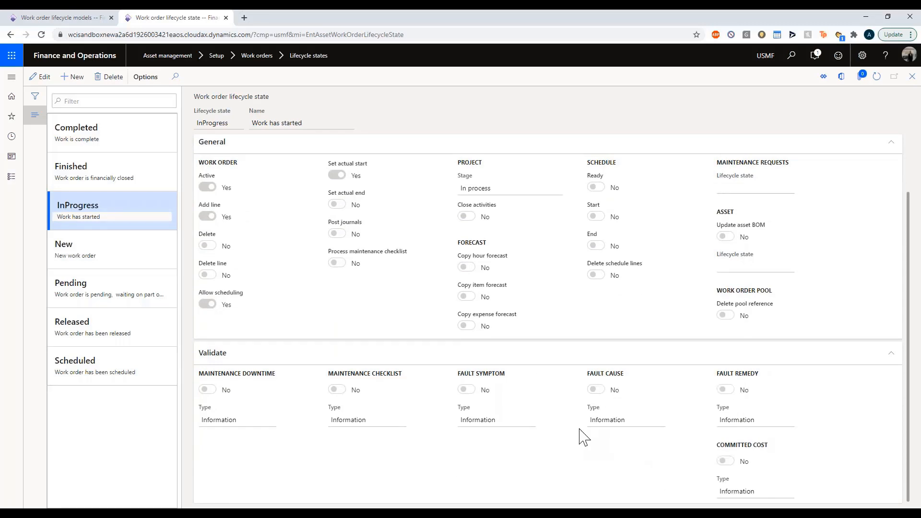
scroll(484, 383, "up", 1)
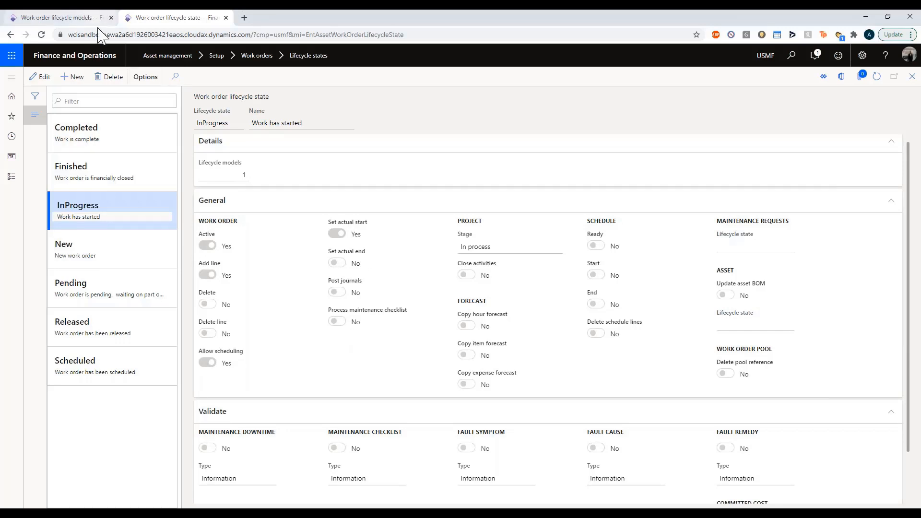
- Return to the work order being created by closing the lifecycle model and work order type pages
left_click(85, 19)
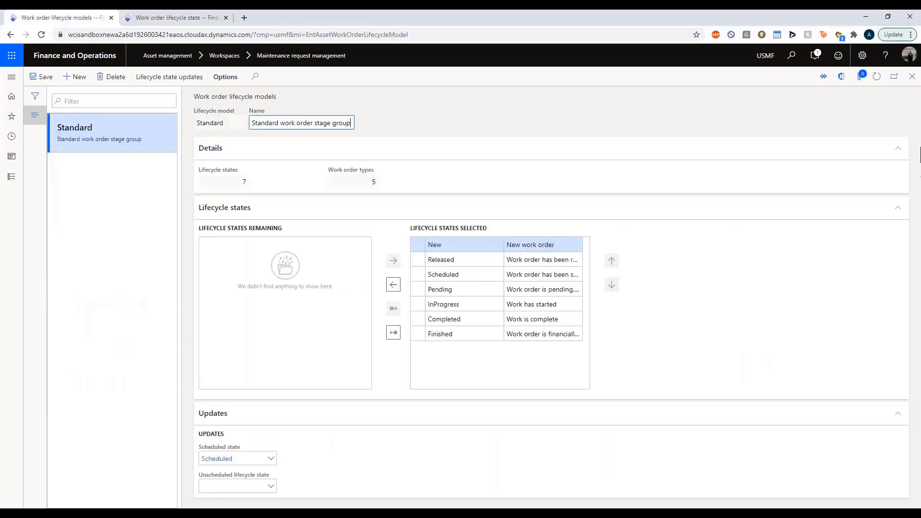
key("Escape")
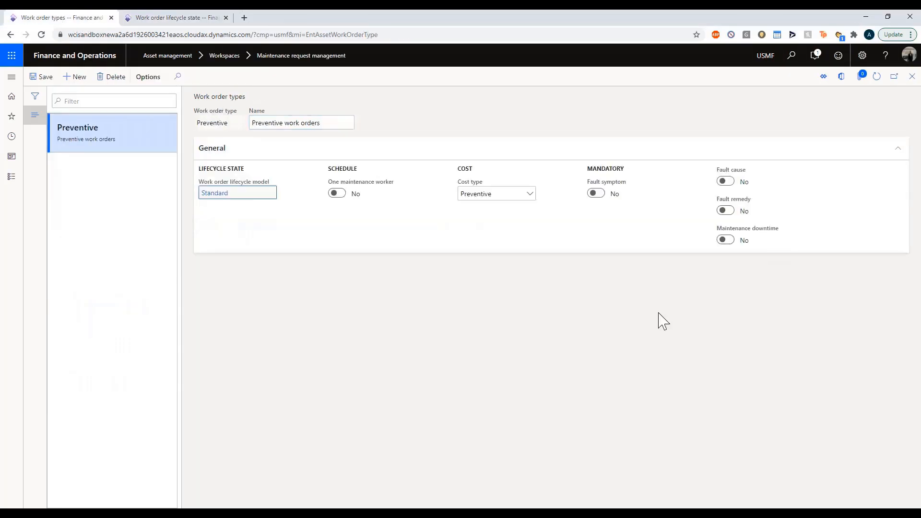
left_click(912, 76)
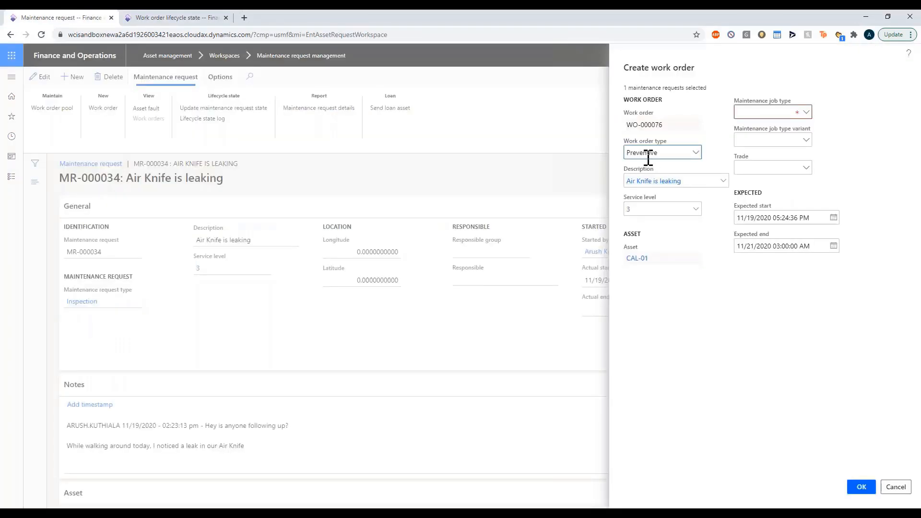
- Set the new work order's maintenance job type to Inspection
left_click(808, 114)
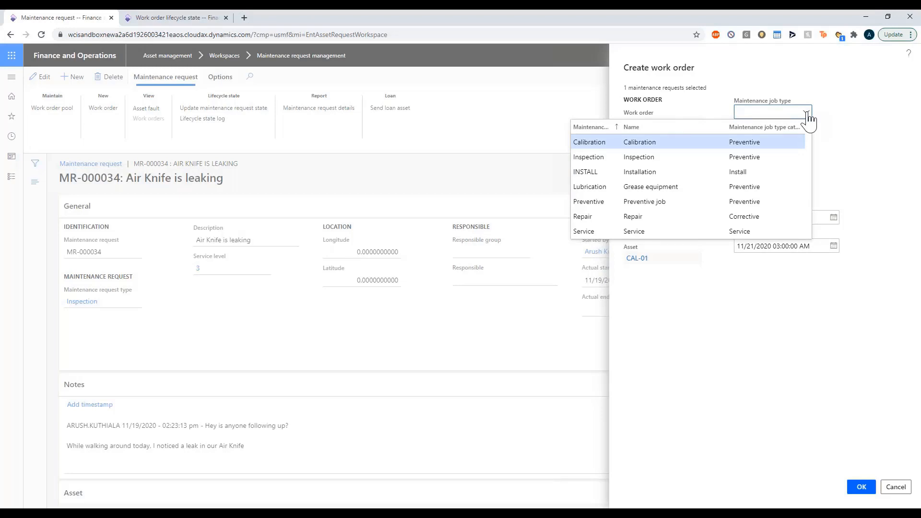
left_click(775, 157)
left_click(772, 141)
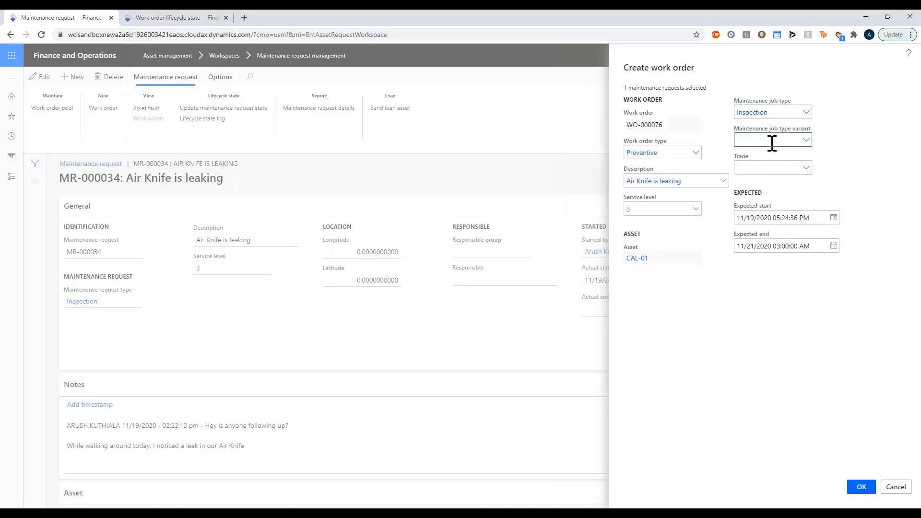
- Open the Inspection maintenance job type's setup and examine its category, description and job type variants
left_click(750, 130)
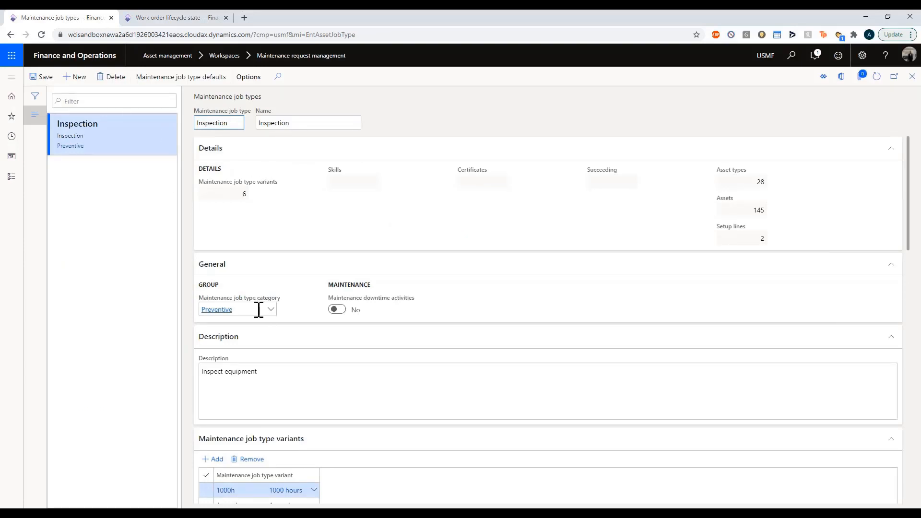
scroll(343, 407, "down", 2)
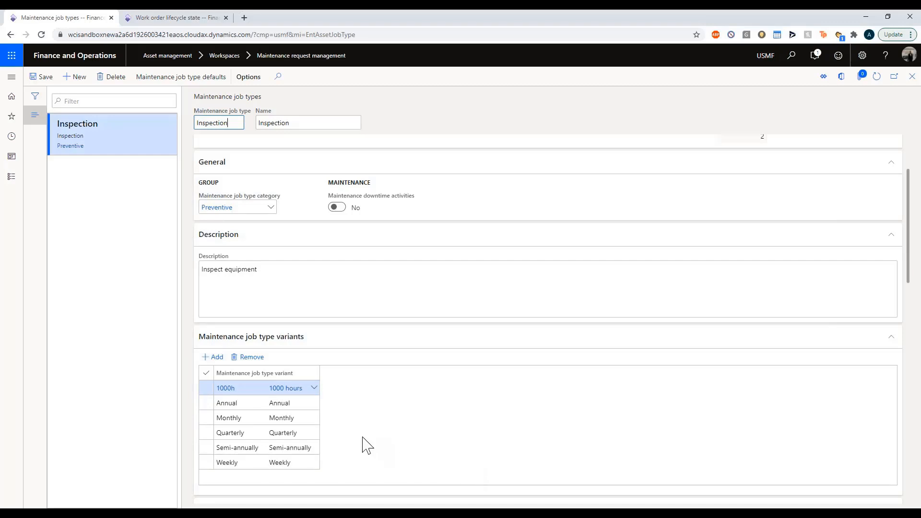
mouse_move(311, 434)
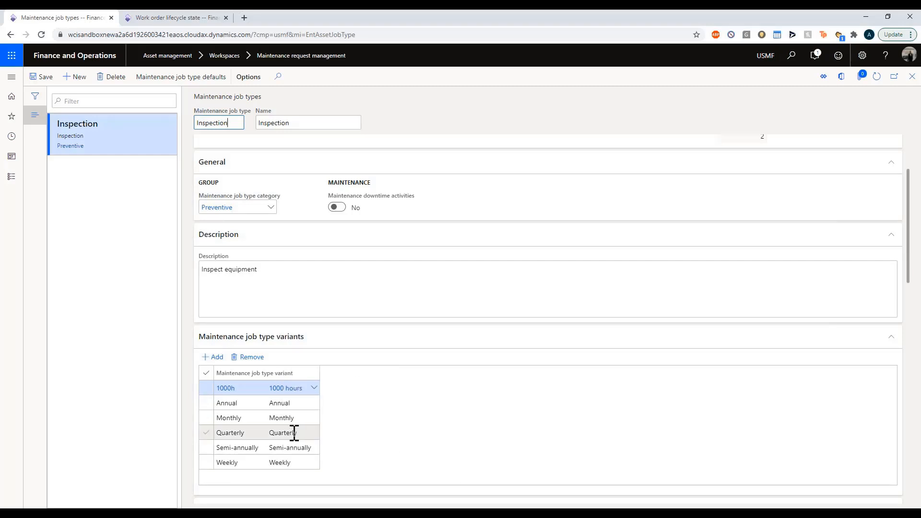
- Examine the Inspection job type's required skills, required certificates, succeeding maintenance jobs and assigned asset types
scroll(413, 428, "down", 3)
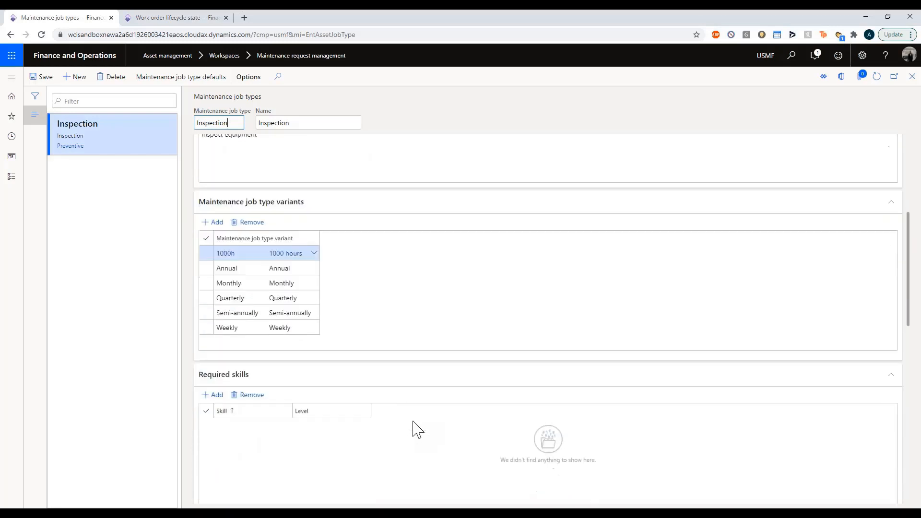
scroll(286, 369, "down", 4)
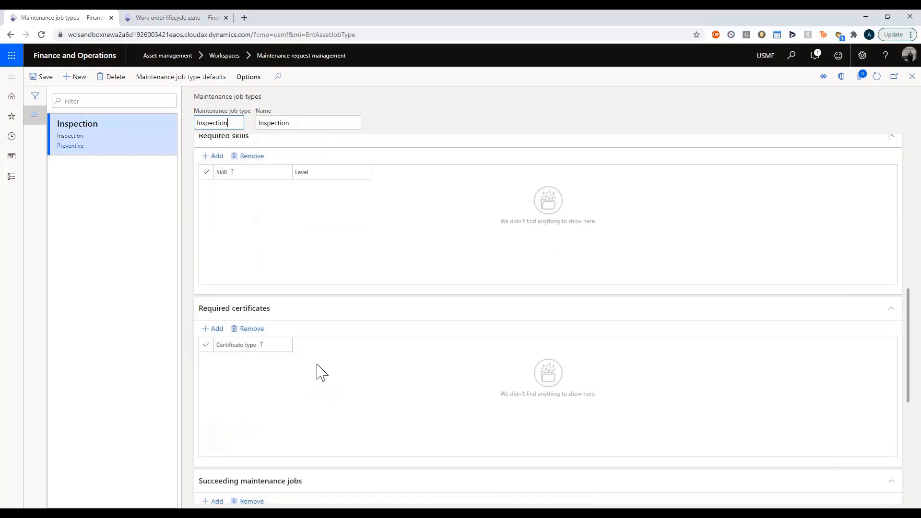
scroll(324, 360, "down", 6)
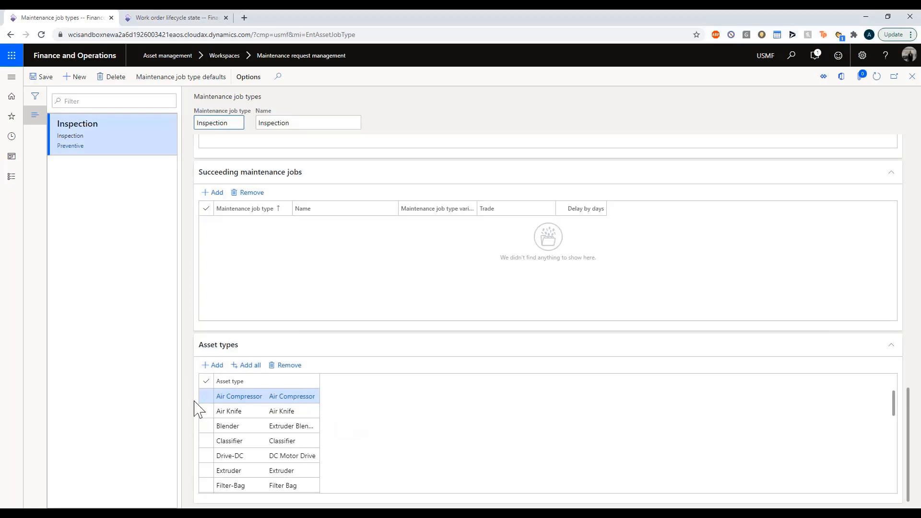
mouse_move(285, 425)
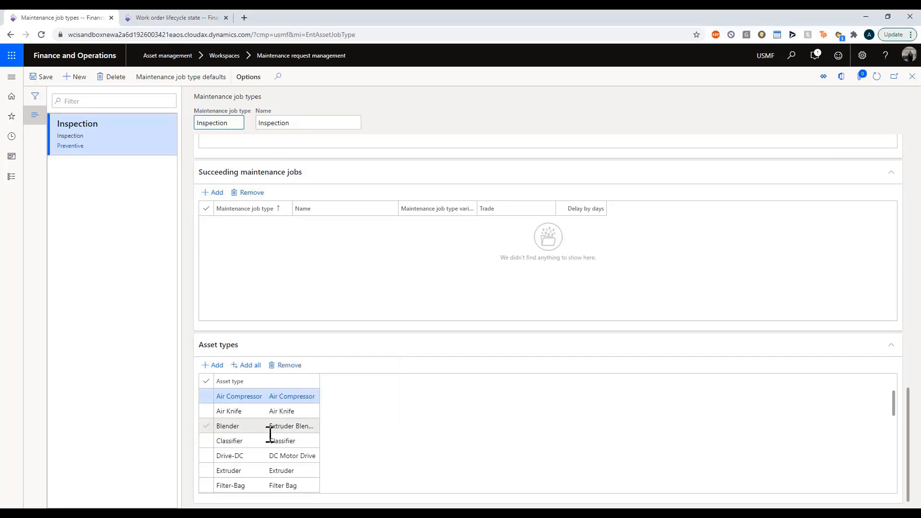
scroll(267, 441, "down", 3)
scroll(283, 446, "up", 3)
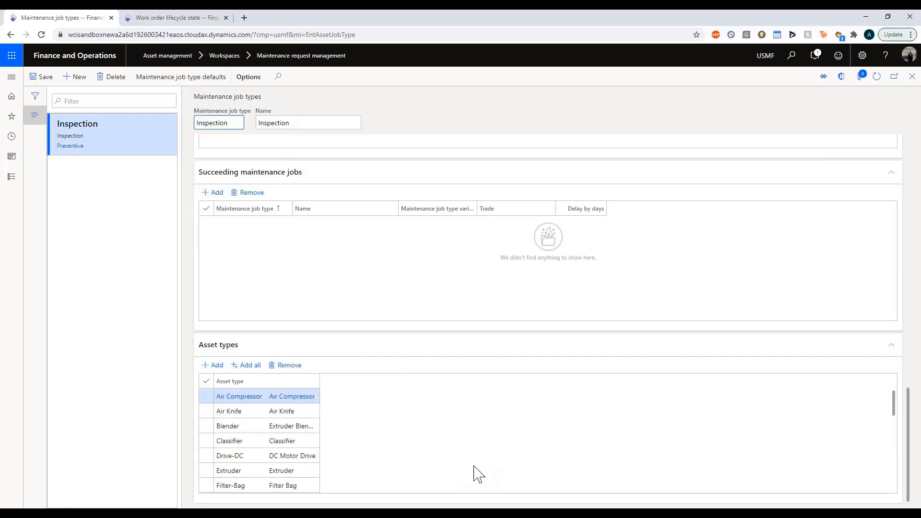
scroll(485, 407, "down", 5)
scroll(450, 345, "up", 10)
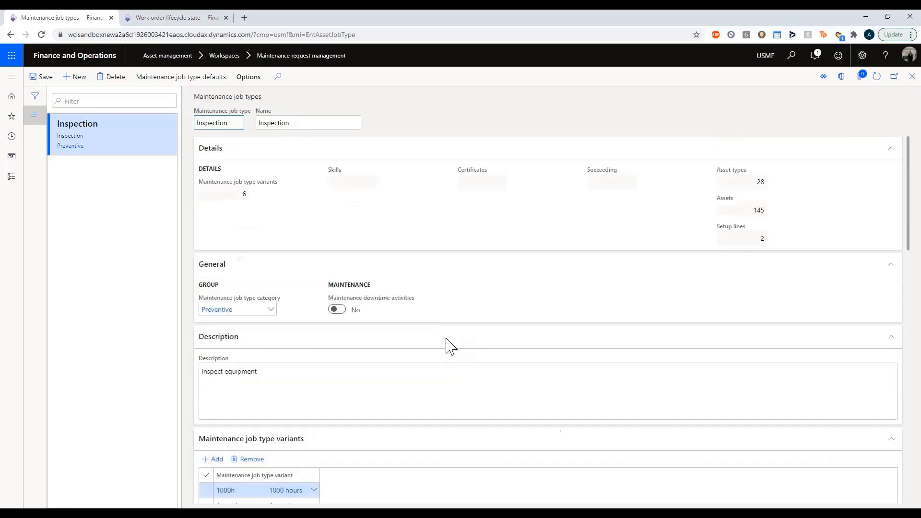
- Open the Inspection job type's defaults and compare the hours, items and expenses of the general and Air Knife lines
left_click(192, 82)
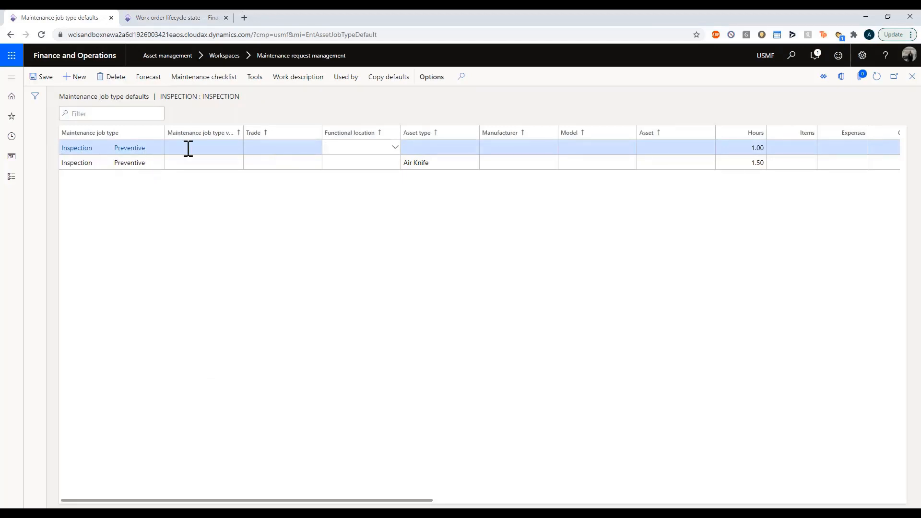
left_click(759, 148)
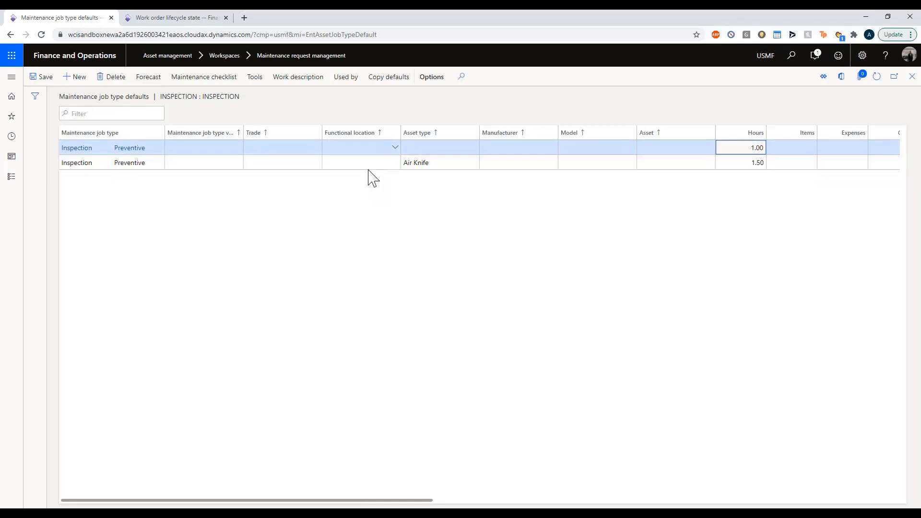
left_click(739, 164)
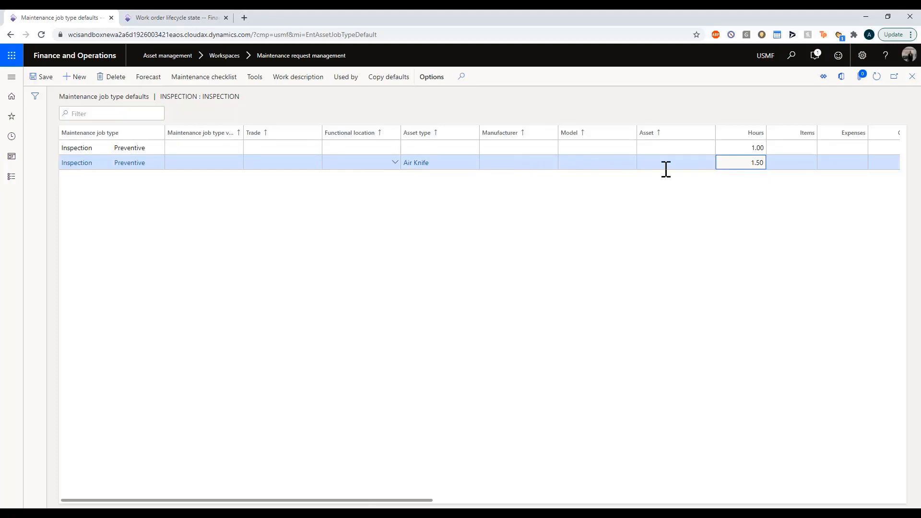
left_click(535, 164)
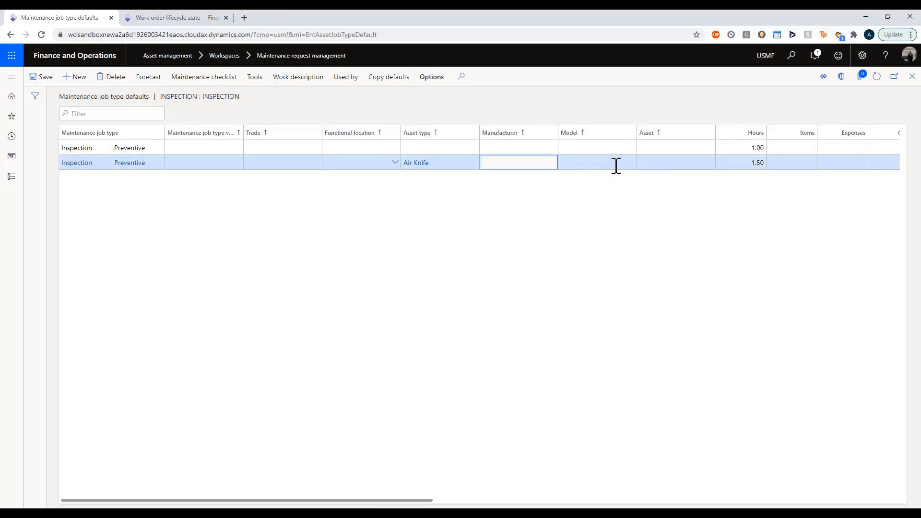
scroll(629, 183, "right", 3)
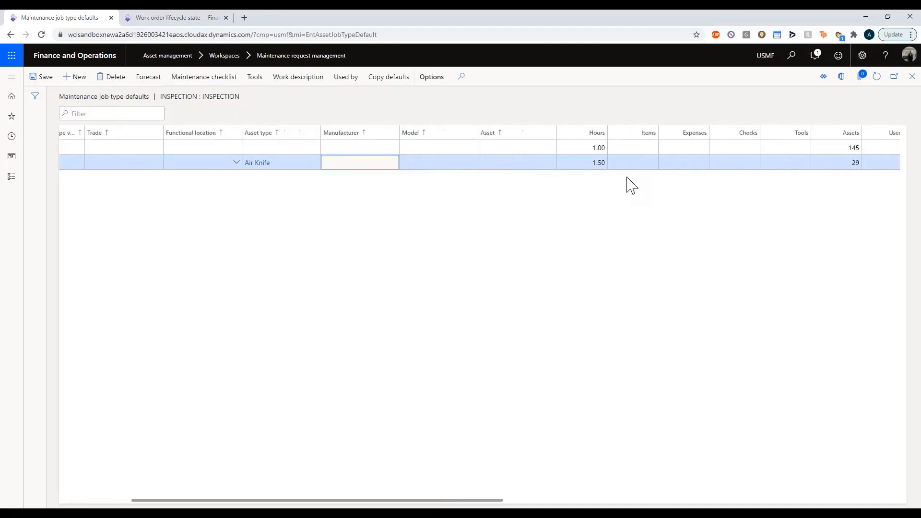
scroll(633, 184, "left", 3)
scroll(667, 183, "right", 2)
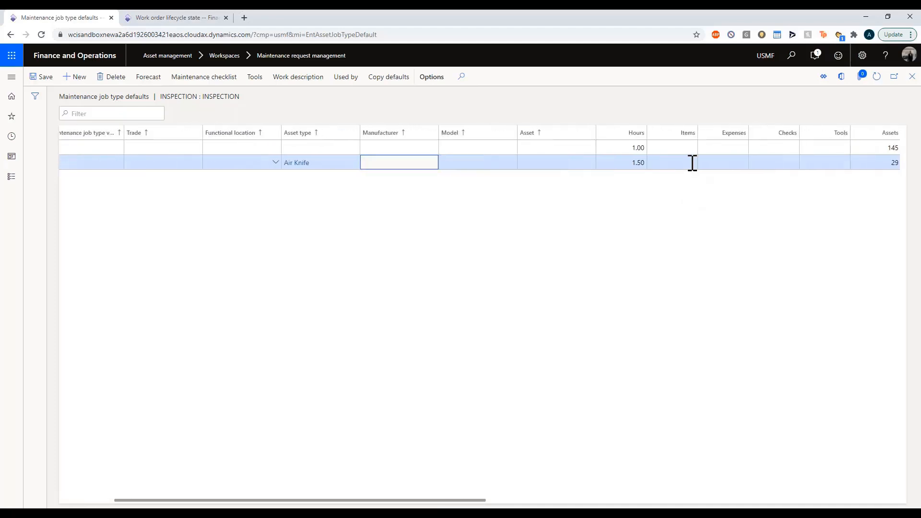
scroll(681, 168, "left", 2)
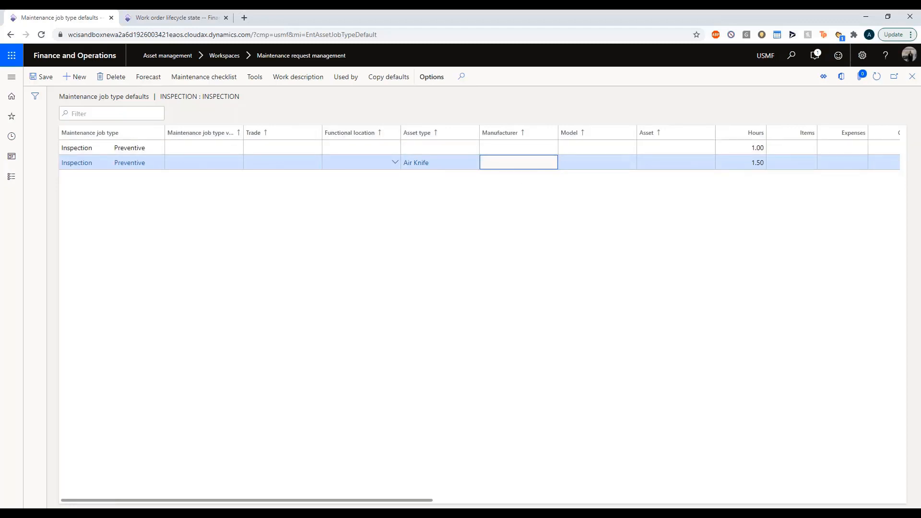
- Open the forecast of the Air Knife inspection default and add a Meal expense line with a cost price of 30
left_click(150, 81)
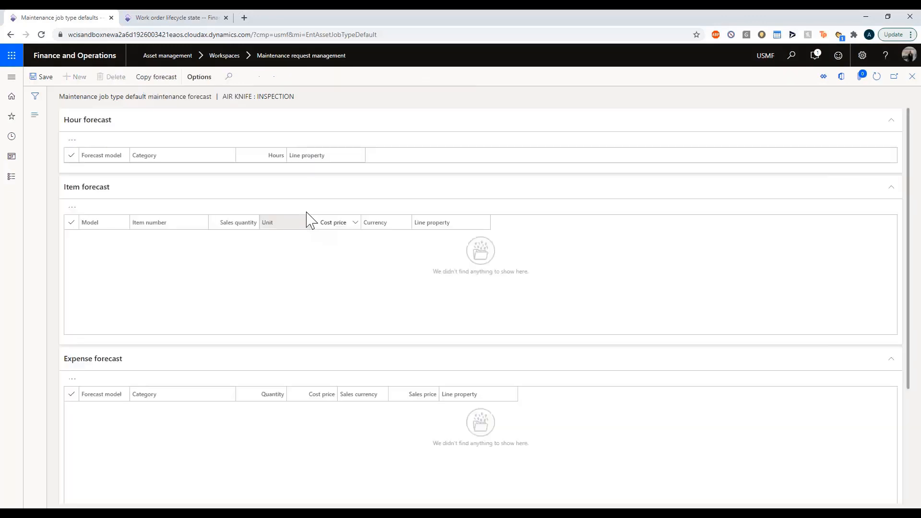
scroll(281, 369, "down", 4)
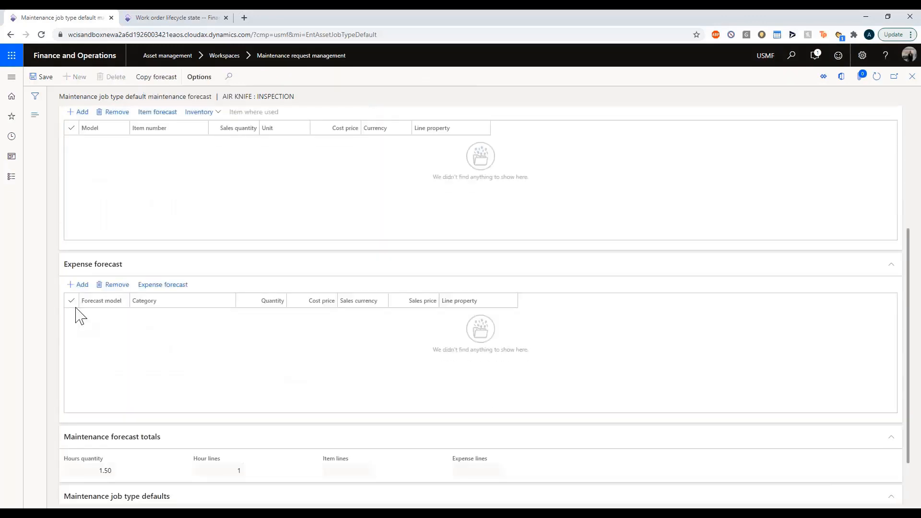
left_click(78, 284)
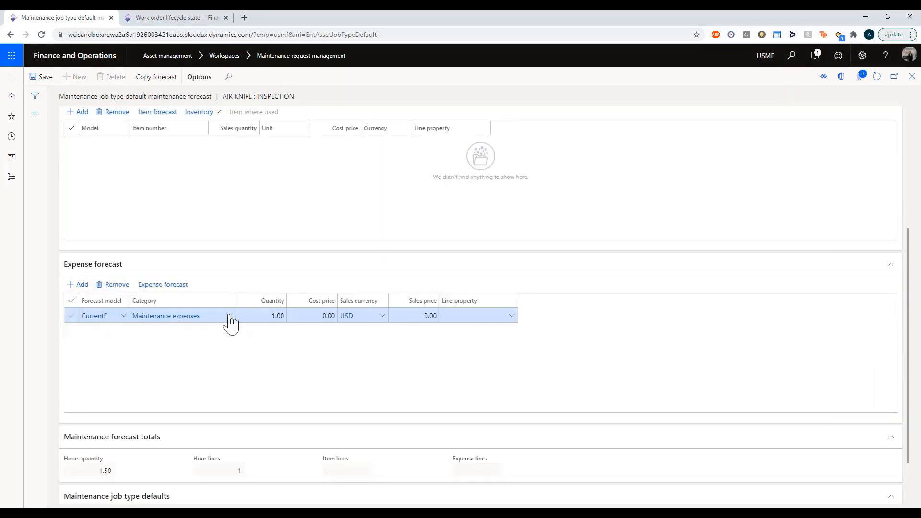
left_click(229, 317)
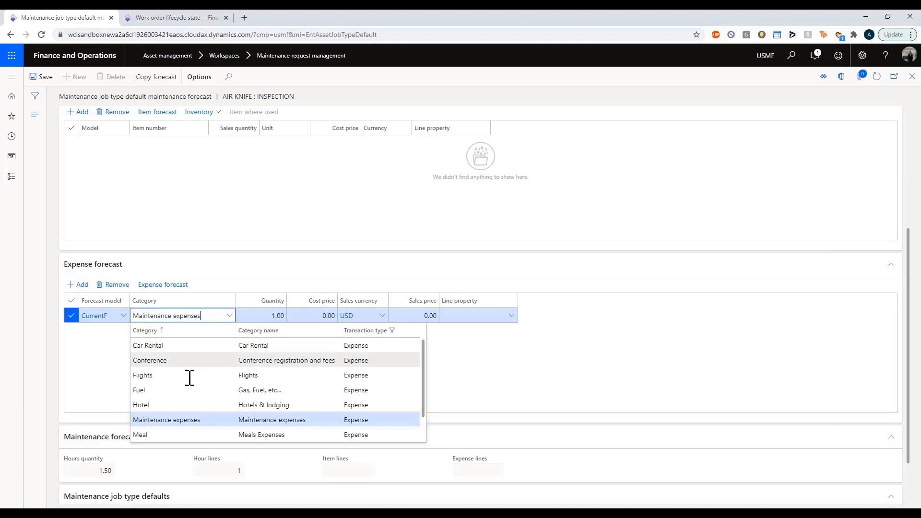
left_click(164, 434)
left_click(320, 316)
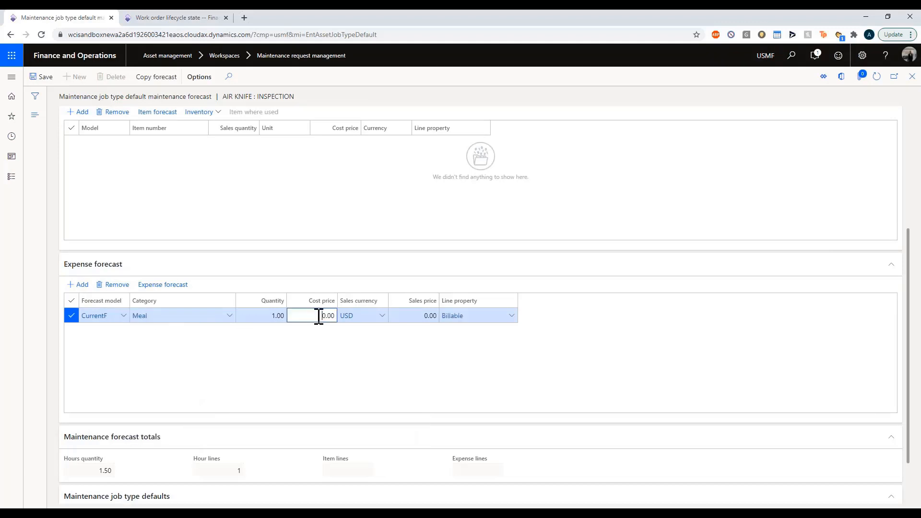
type("30")
key("Tab")
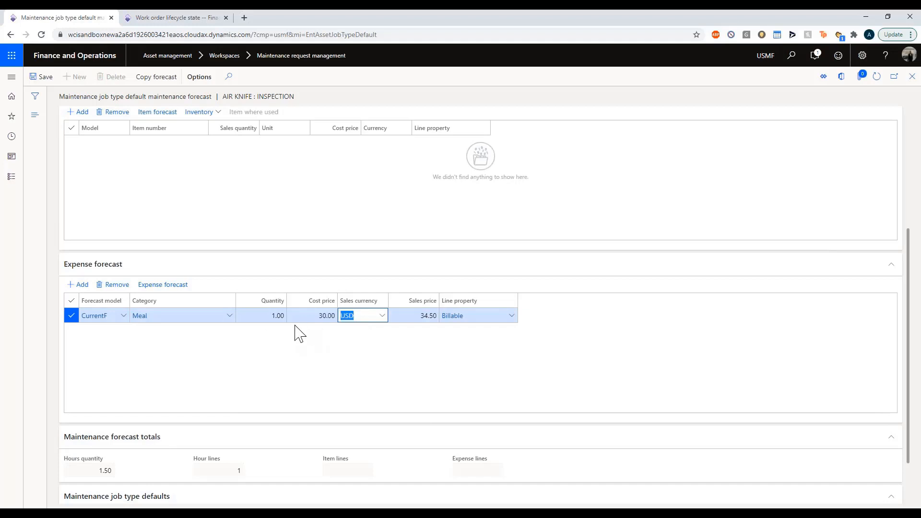
- Remove the Meal line from the expense forecast and review the hour forecast
left_click(117, 299)
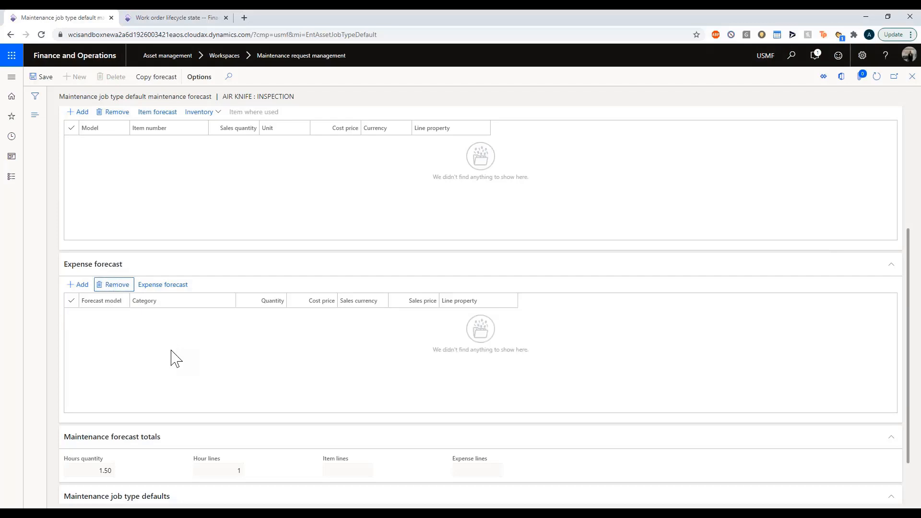
scroll(182, 365, "up", 3)
scroll(201, 373, "up", 1)
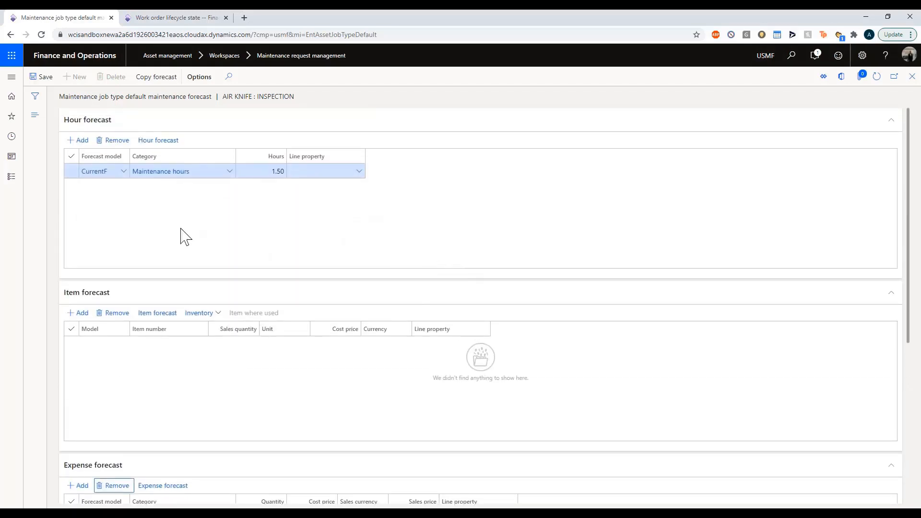
- Return to the work order being created by closing the forecast, job type defaults and maintenance job types pages
left_click(912, 76)
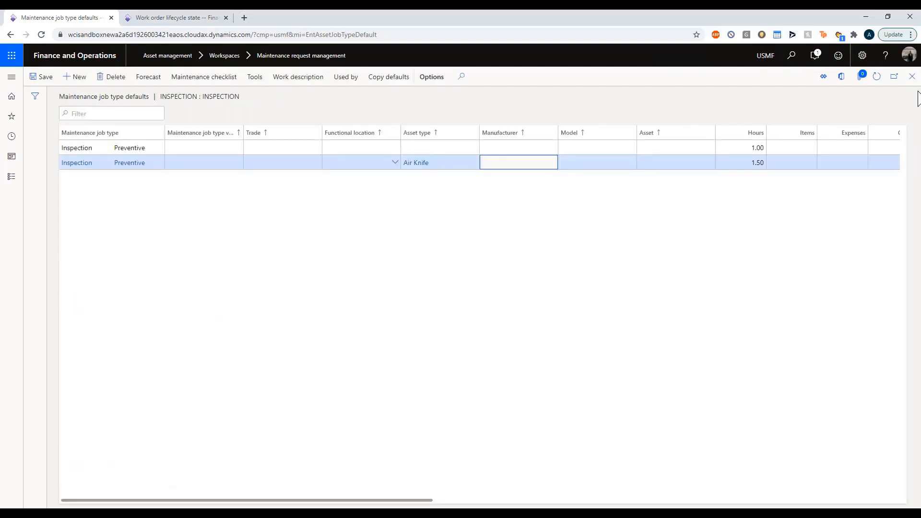
left_click(912, 75)
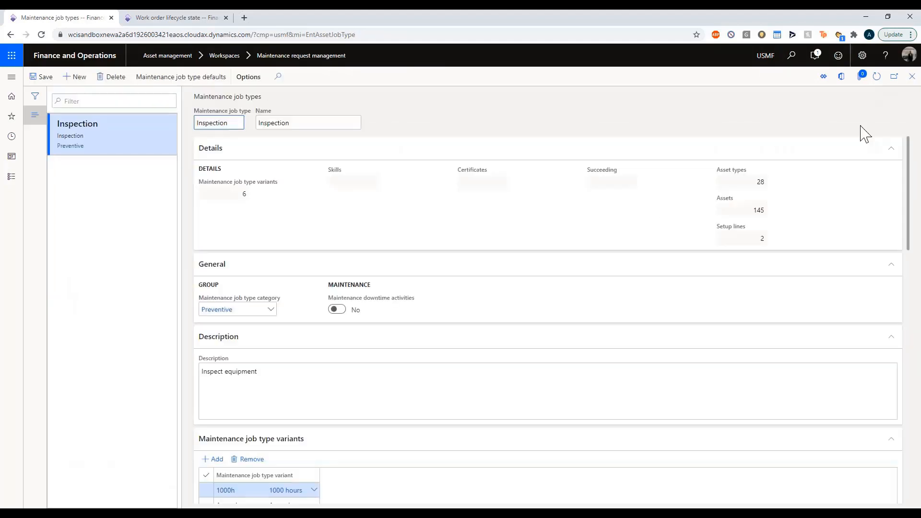
left_click(911, 77)
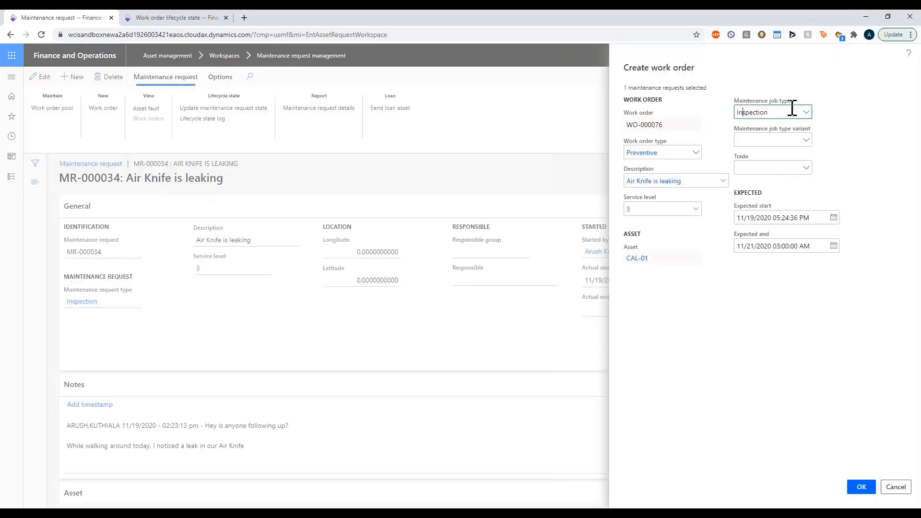
- Create the preventive work order, leaving the maintenance job type variant and trade blank
left_click(791, 139)
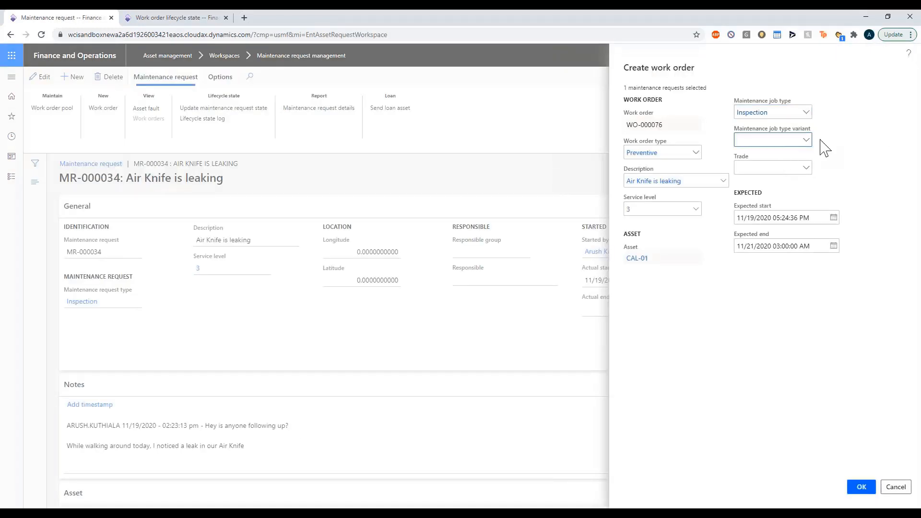
left_click(806, 169)
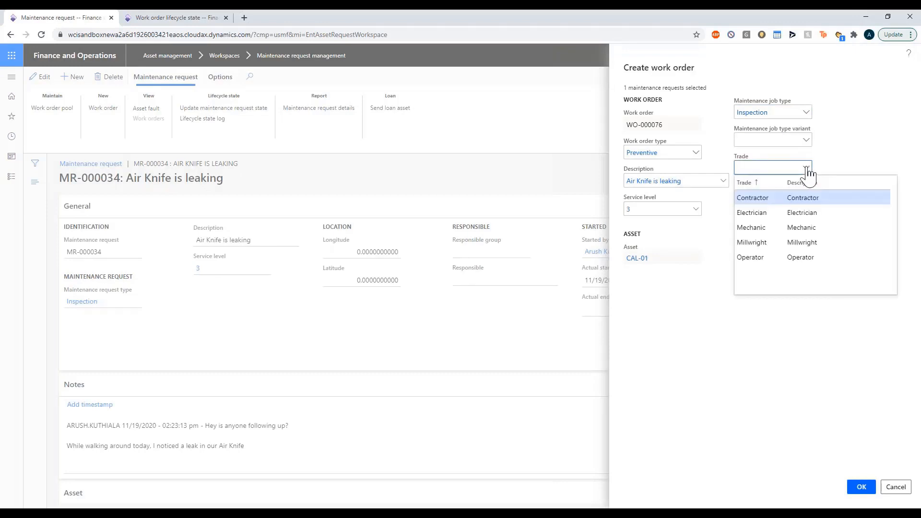
left_click(704, 377)
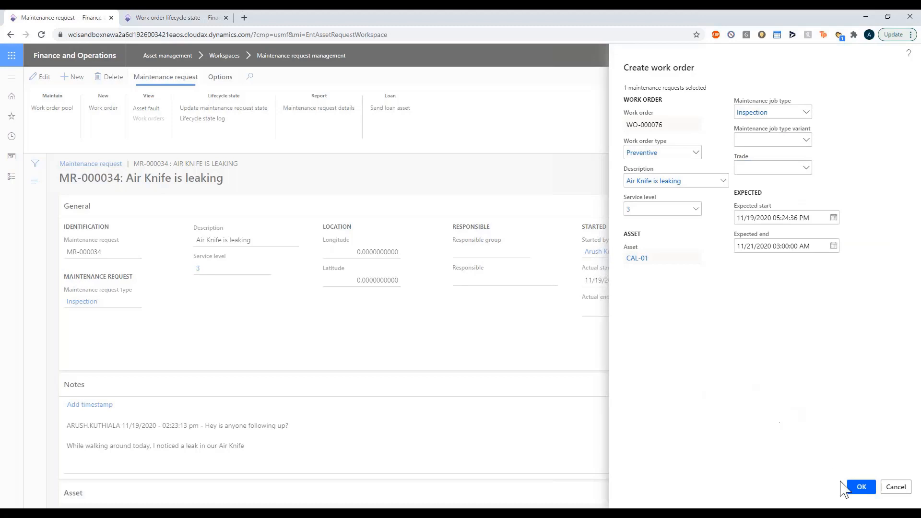
left_click(858, 492)
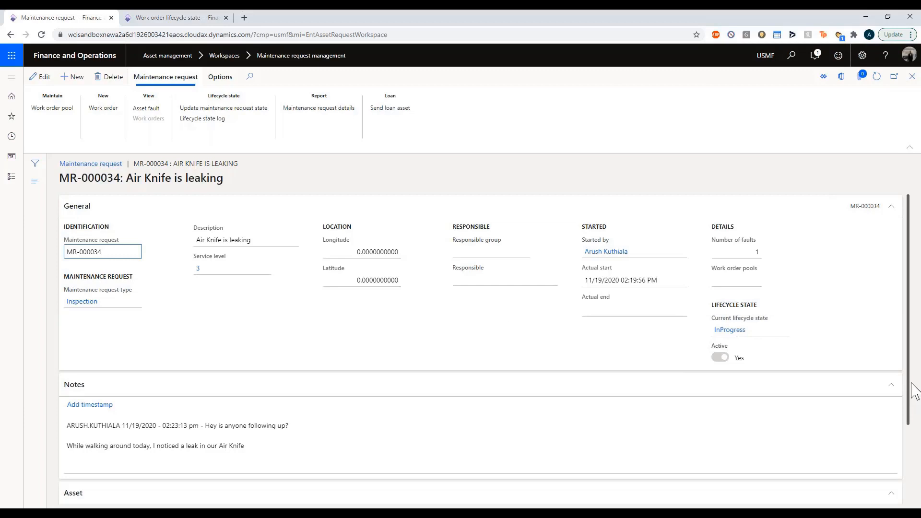
- Check the maintenance request lifecycle state set by the New work order lifecycle state, and return to the maintenance request
left_click(156, 17)
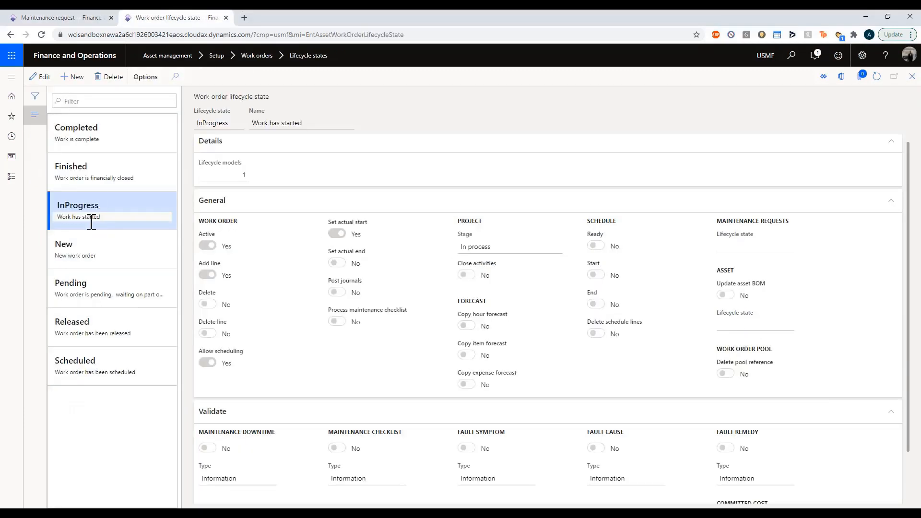
left_click(106, 243)
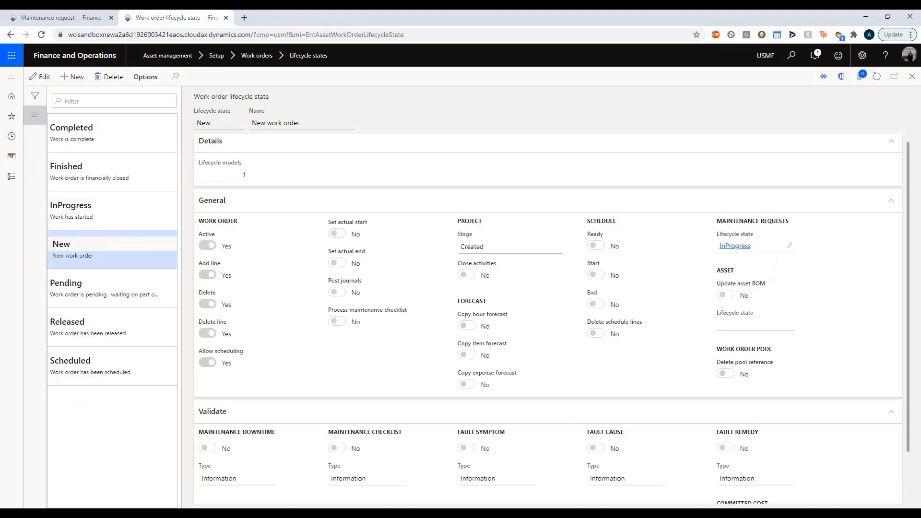
left_click(57, 17)
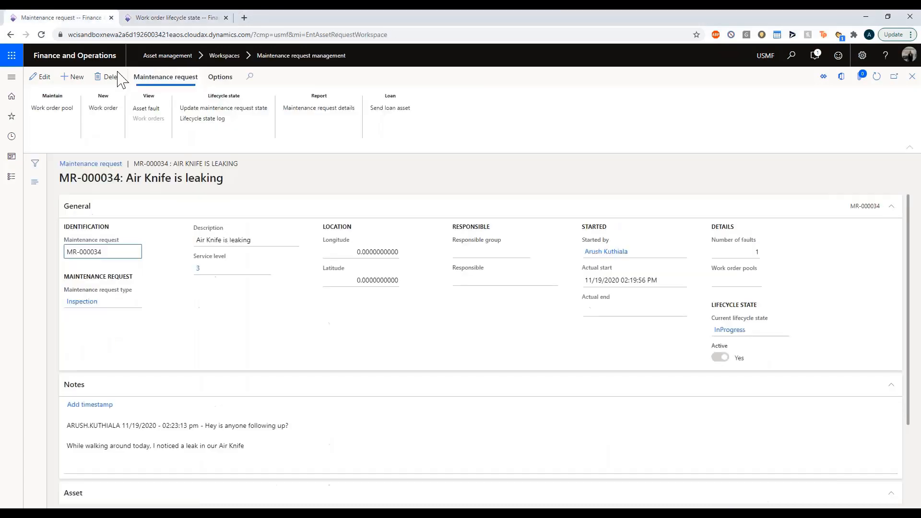
- Open the related work order from the maintenance request's asset details and view its header information
scroll(671, 367, "down", 2)
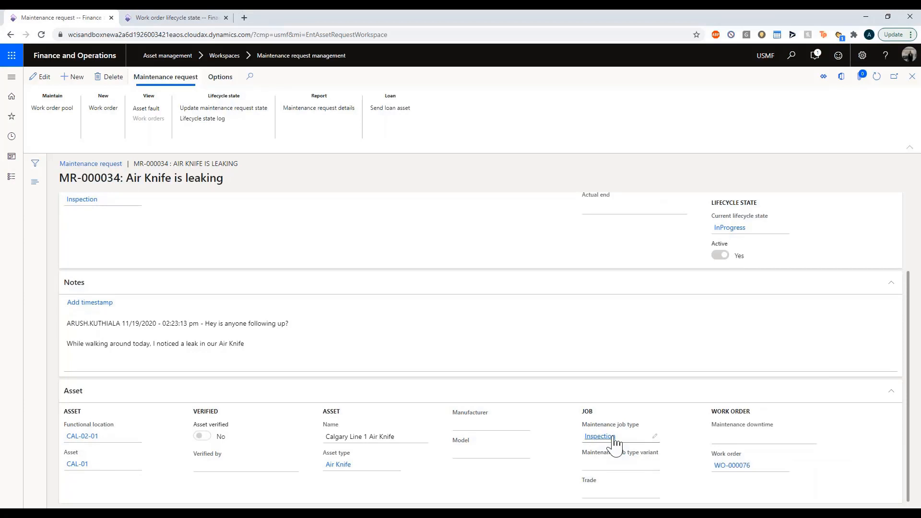
mouse_move(614, 442)
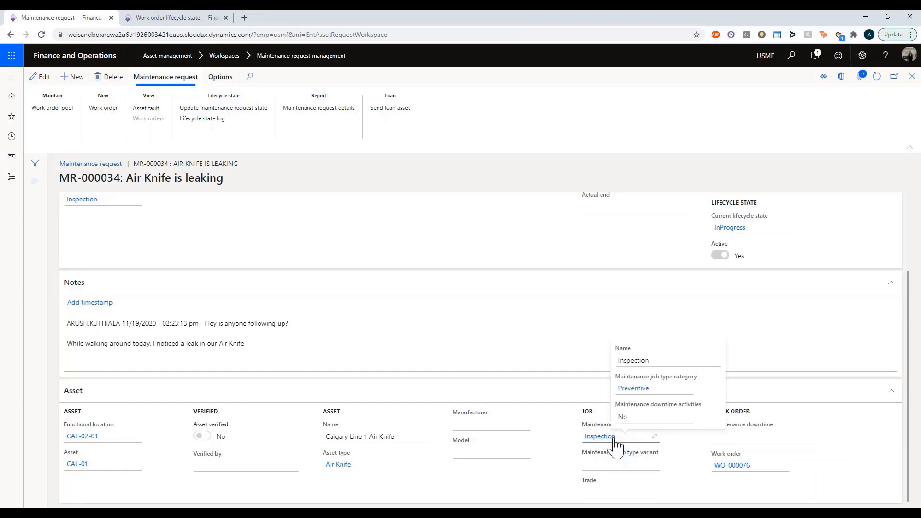
left_click(718, 464)
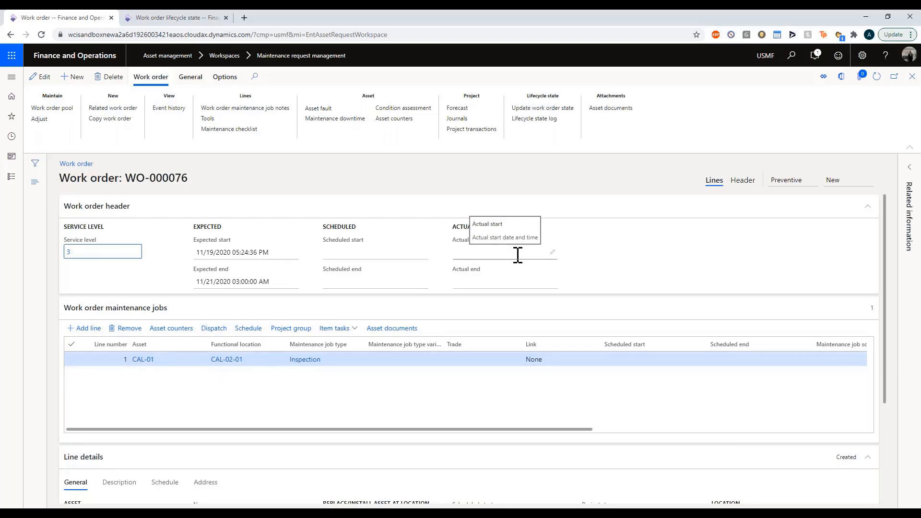
left_click(747, 183)
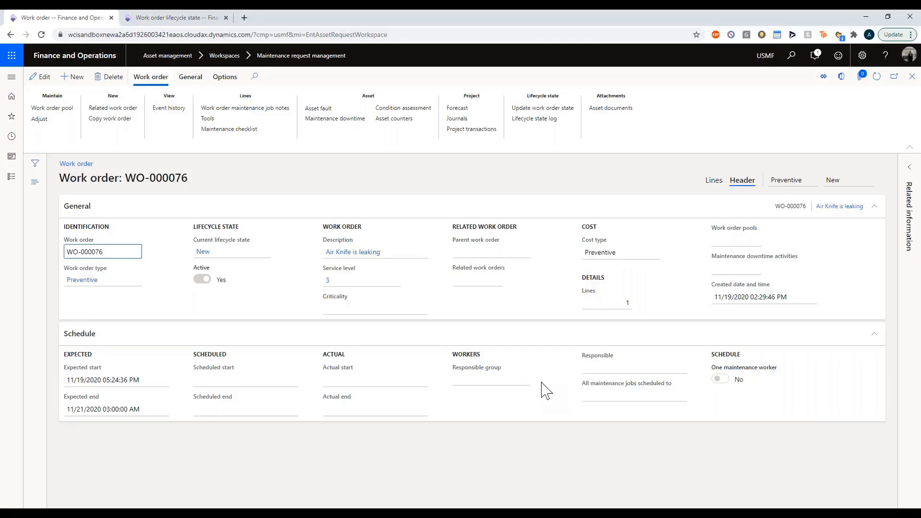
- Review the work order's lines, including the Inspection job's schedule and forecast columns and its general line details
mouse_move(486, 369)
left_click(713, 181)
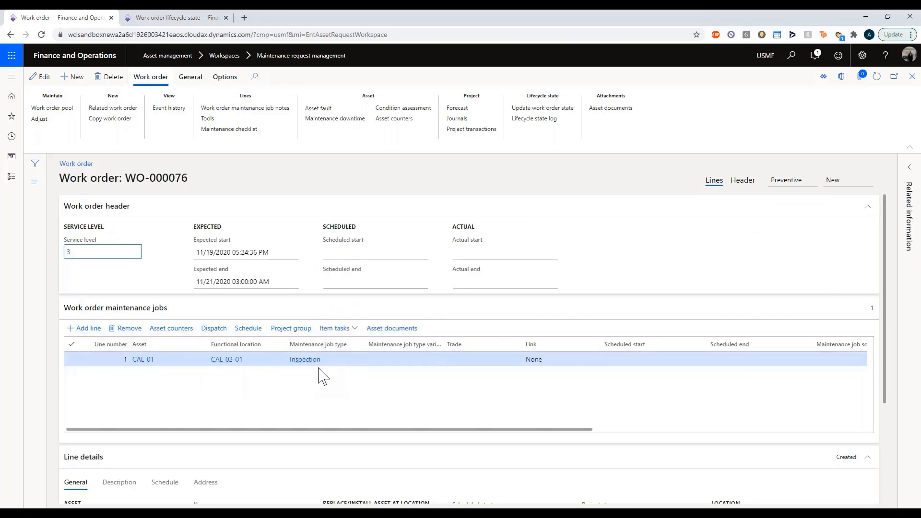
scroll(340, 374, "right", 2)
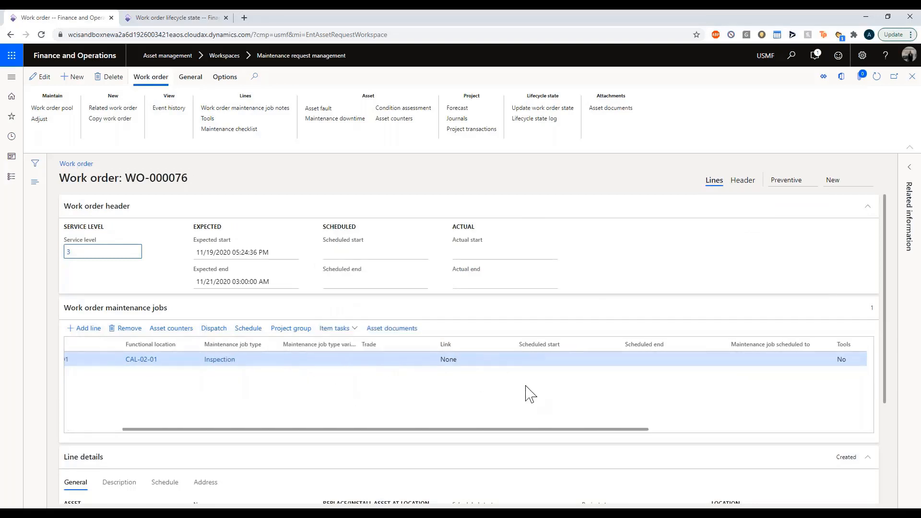
scroll(530, 394, "right", 5)
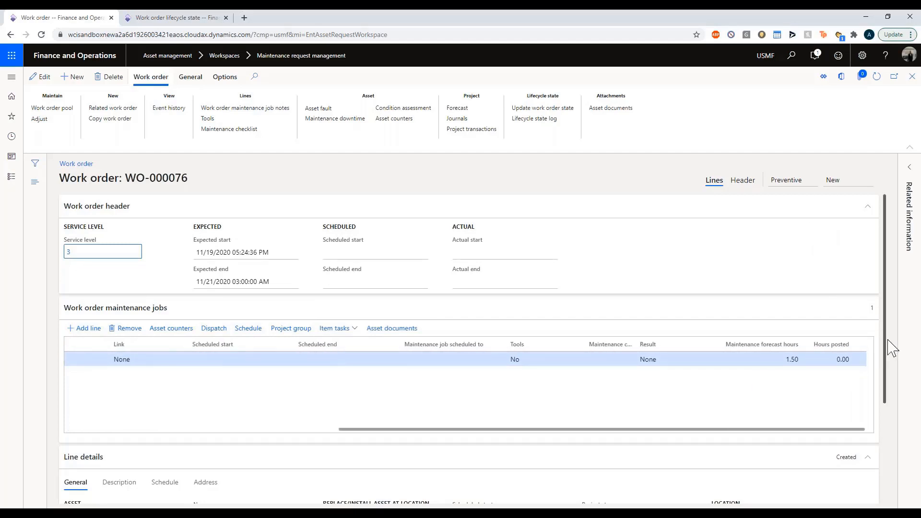
scroll(887, 380, "down", 2)
scroll(887, 380, "down", 4)
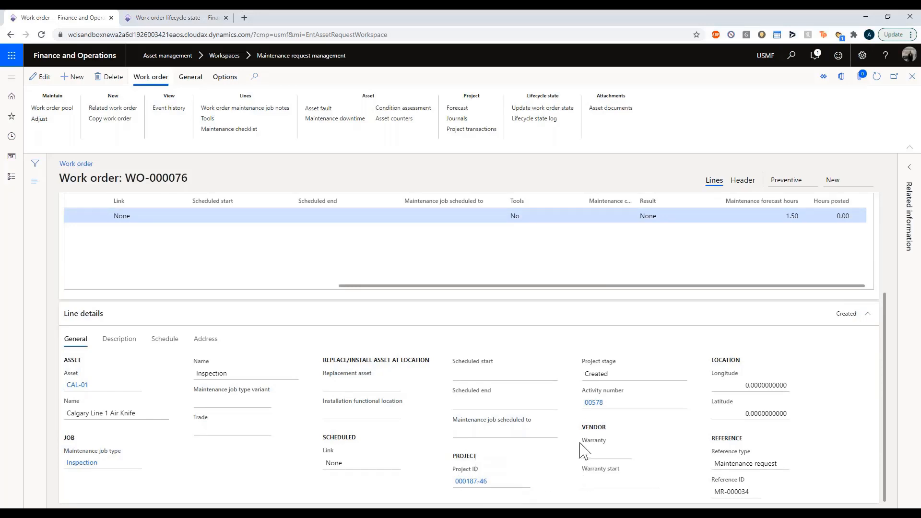
- Open the work order project setup and check the parent projects assigned to the Preventive and Investment work order types
left_click(163, 17)
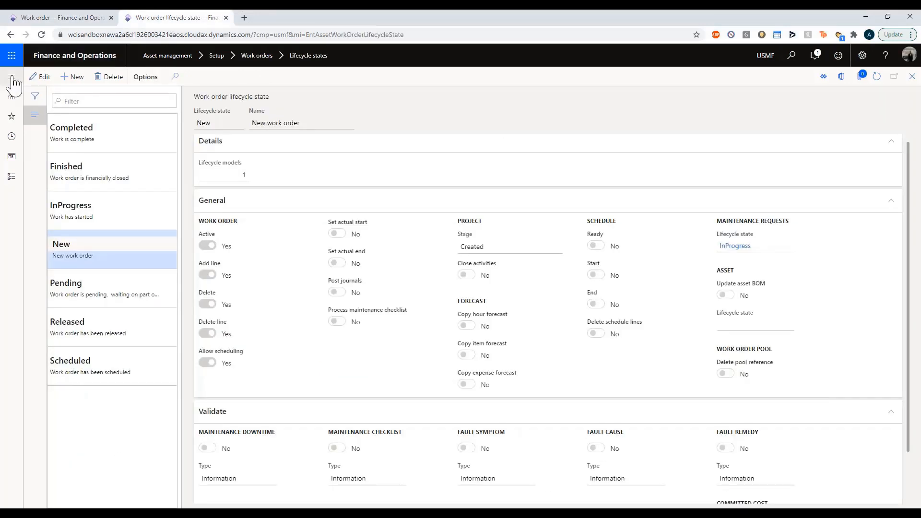
left_click(12, 77)
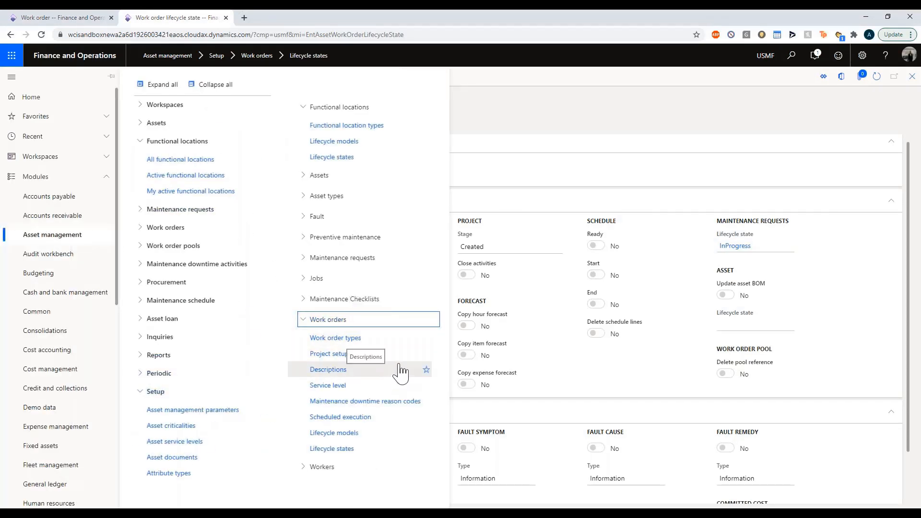
left_click(381, 355)
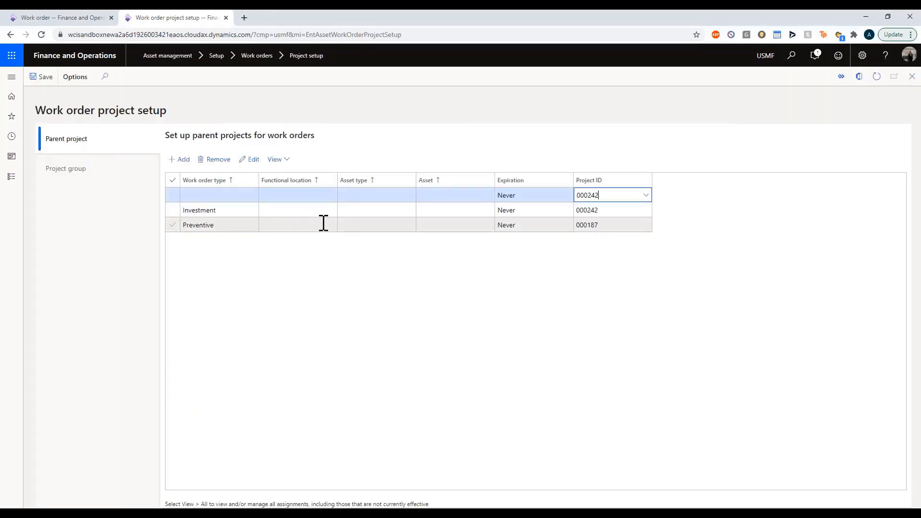
left_click(322, 225)
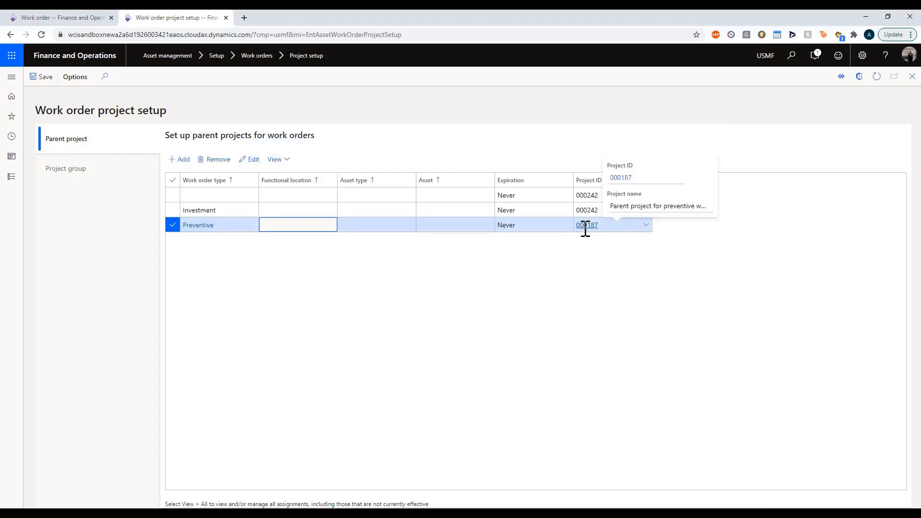
left_click(335, 211)
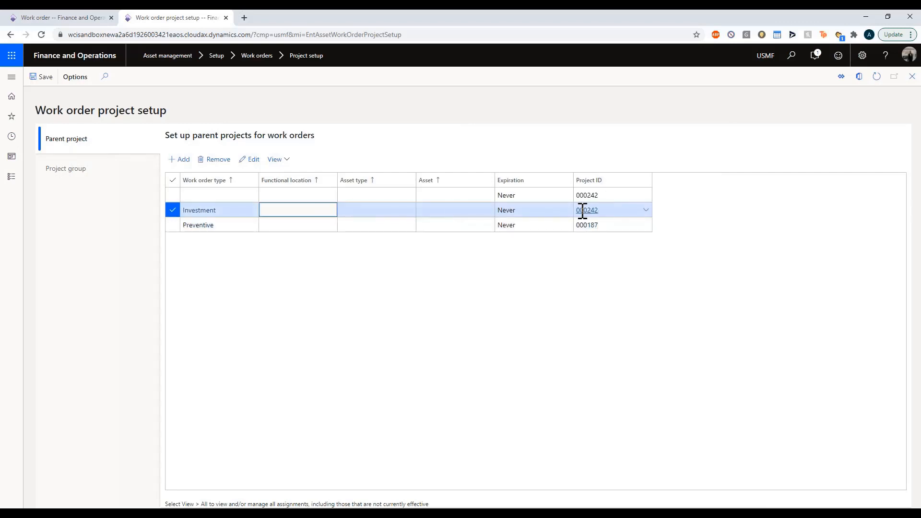
- Check the project groups set up for work orders, and return to the Preventive type's parent project
left_click(111, 184)
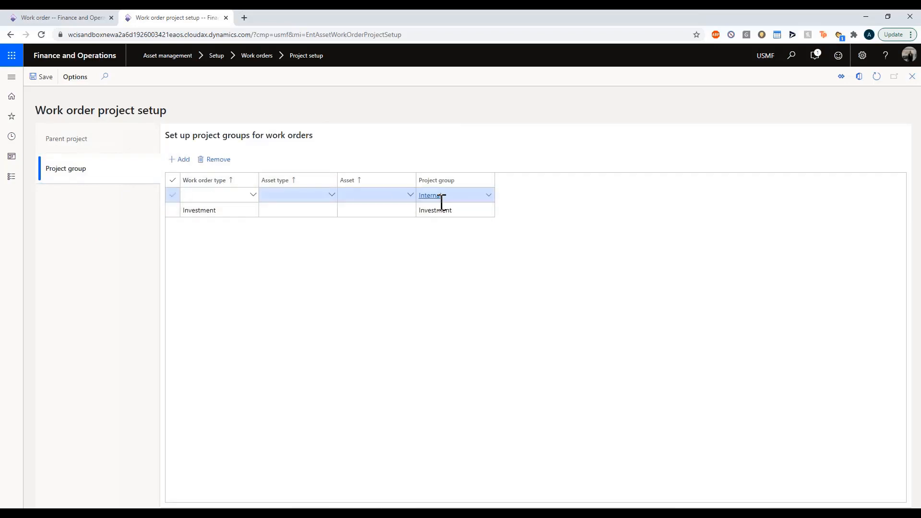
mouse_move(441, 200)
left_click(114, 152)
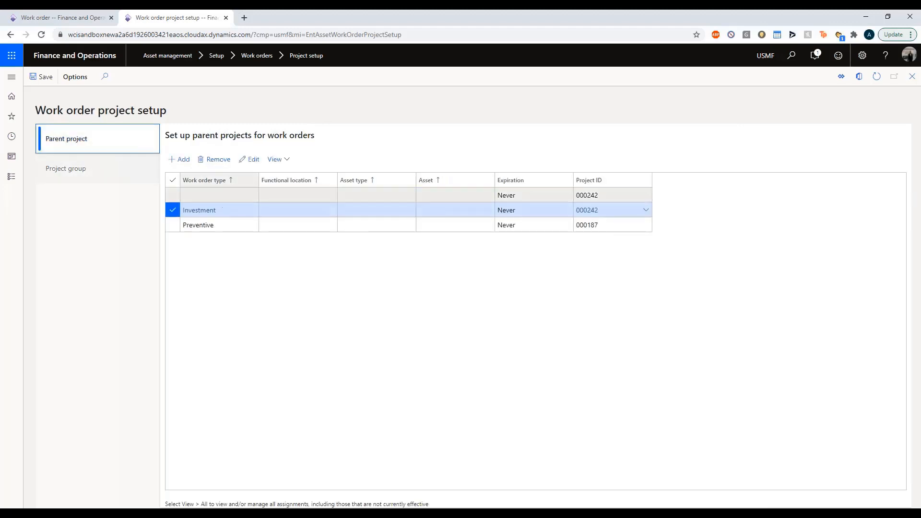
left_click(609, 226)
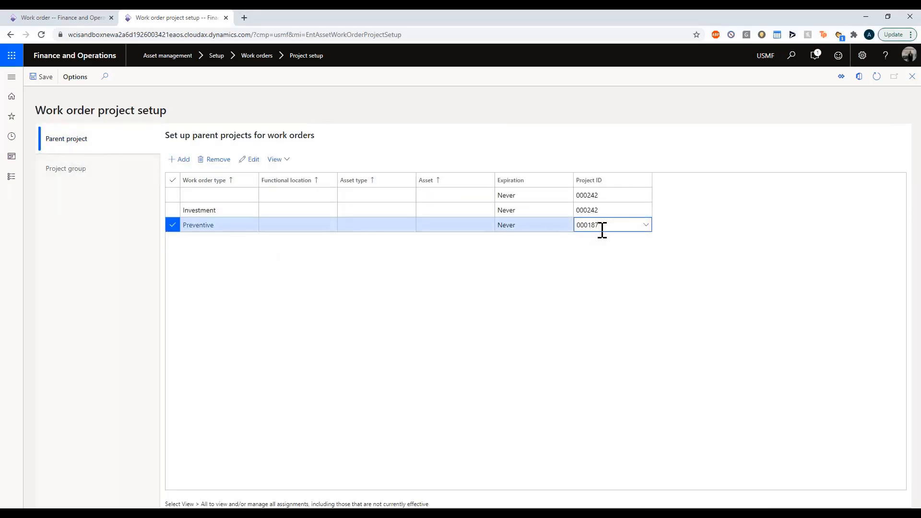
- Return to the work order, view the project linked to its Inspection line, and close the project page
left_click(76, 18)
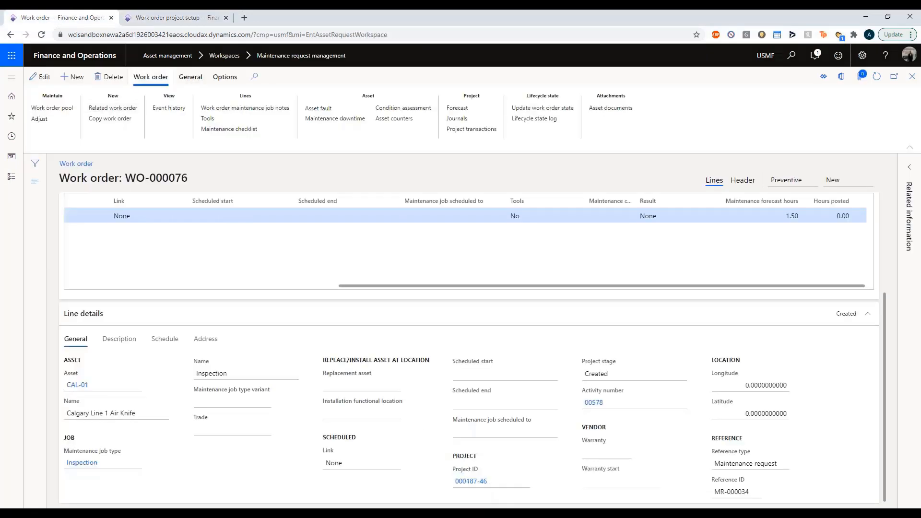
left_click(477, 480)
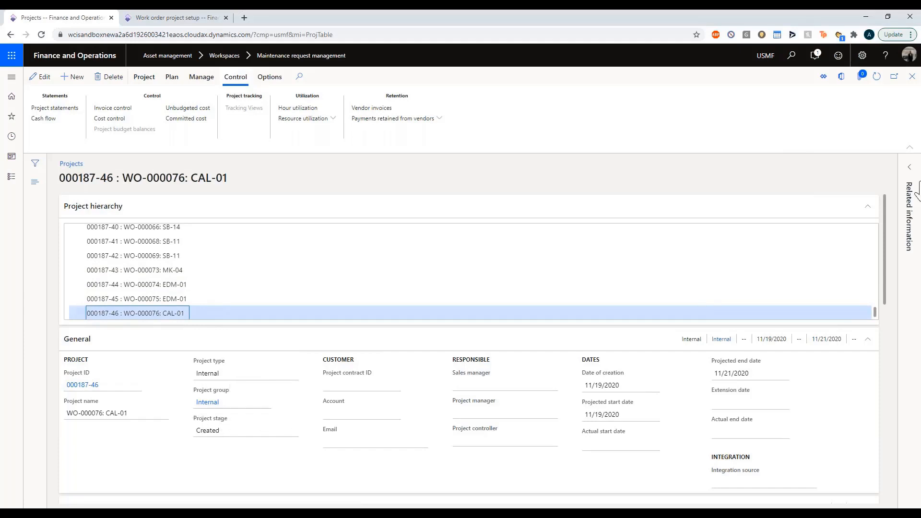
left_click(911, 77)
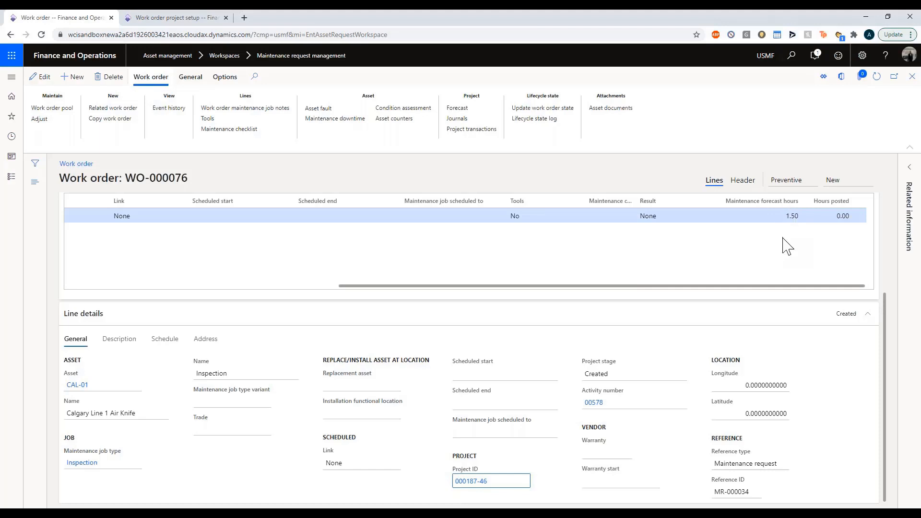
scroll(787, 255, "left", 5)
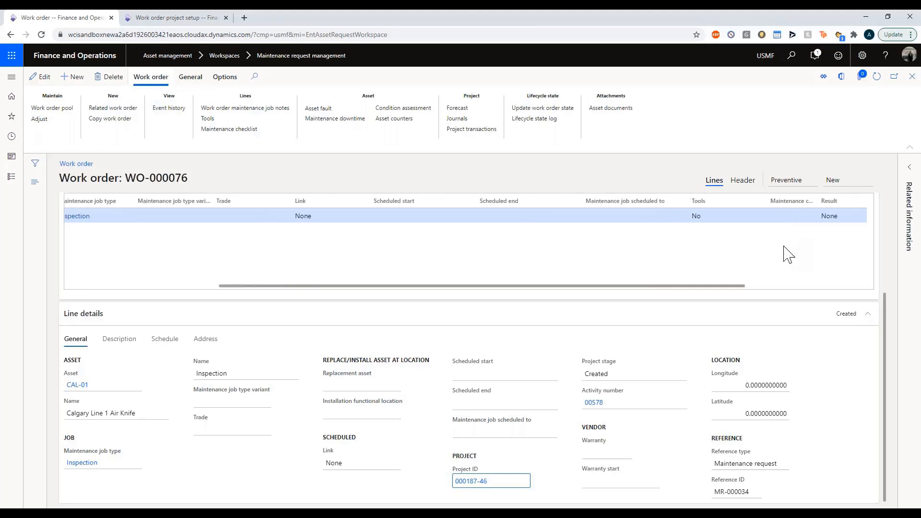
- Open the work order's maintenance forecast and add an expense line
left_click(464, 109)
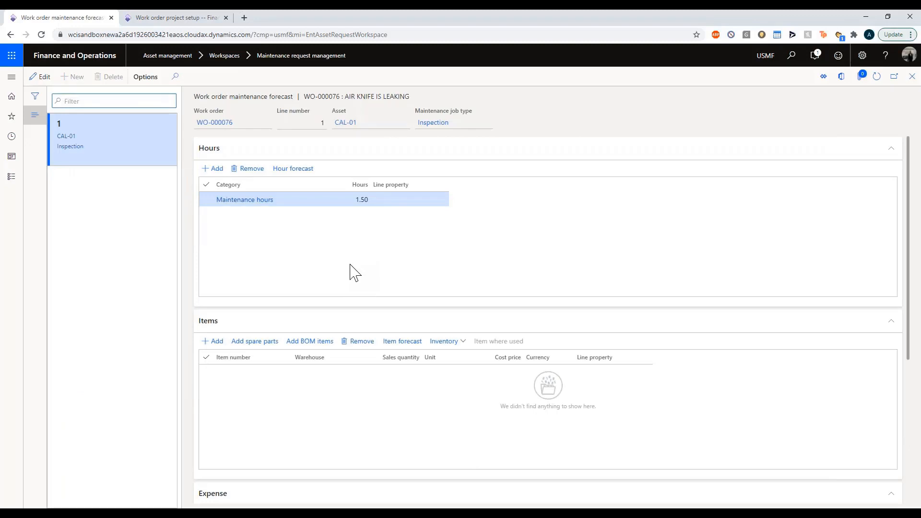
left_click(215, 342)
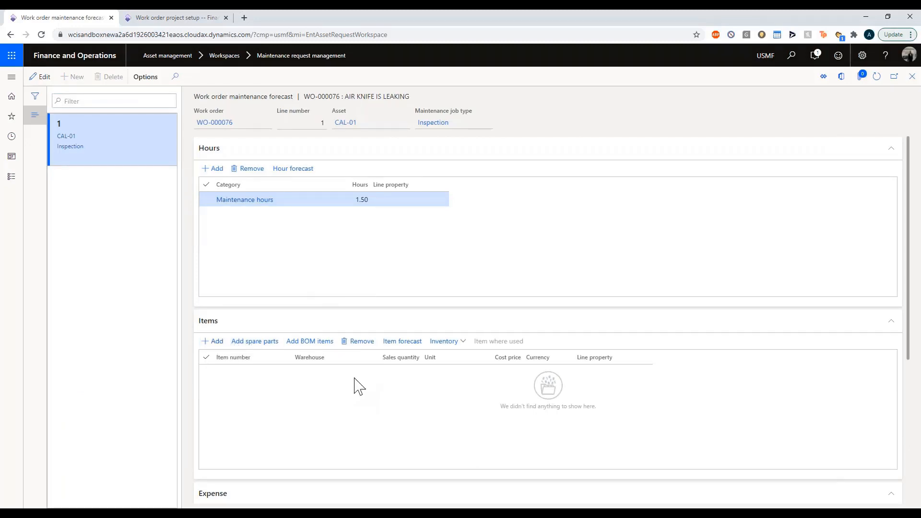
left_click(355, 341)
scroll(287, 463, "down", 4)
left_click(215, 312)
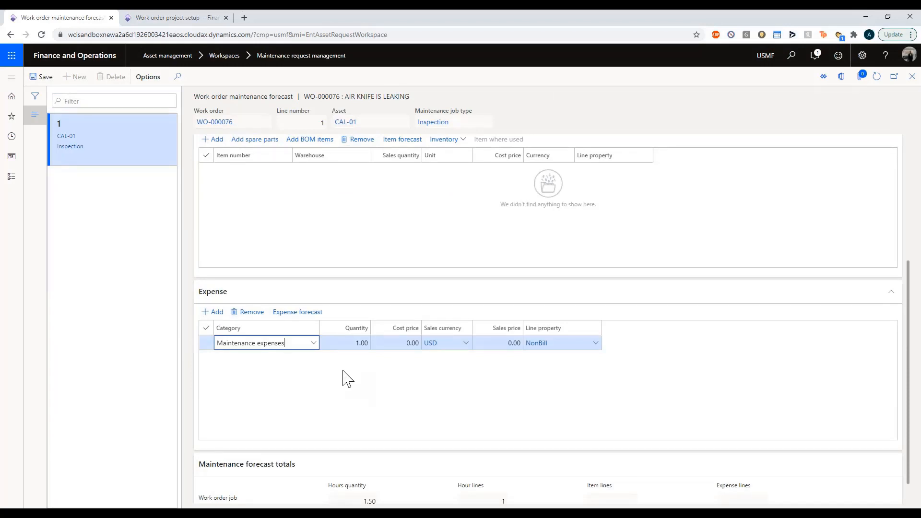
- Set the expense line's category to Meal and its cost price to 50.00, and save the forecast
left_click(314, 343)
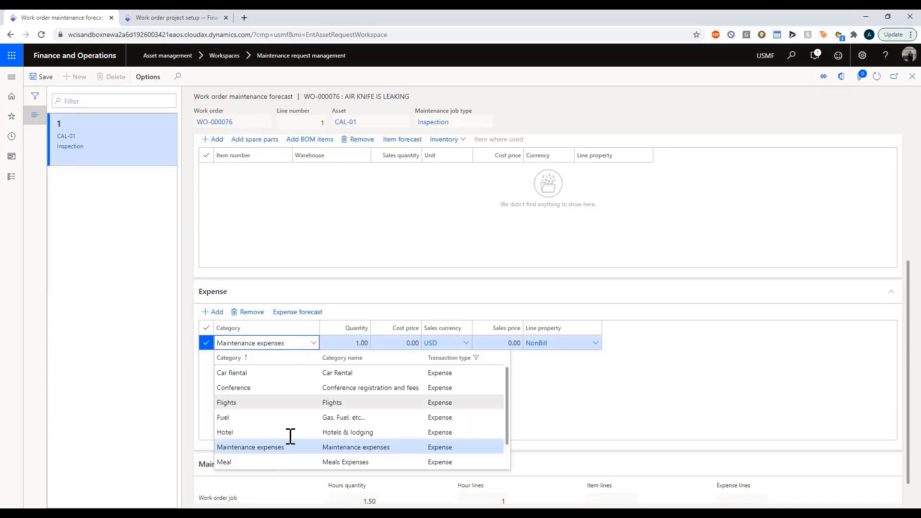
left_click(259, 461)
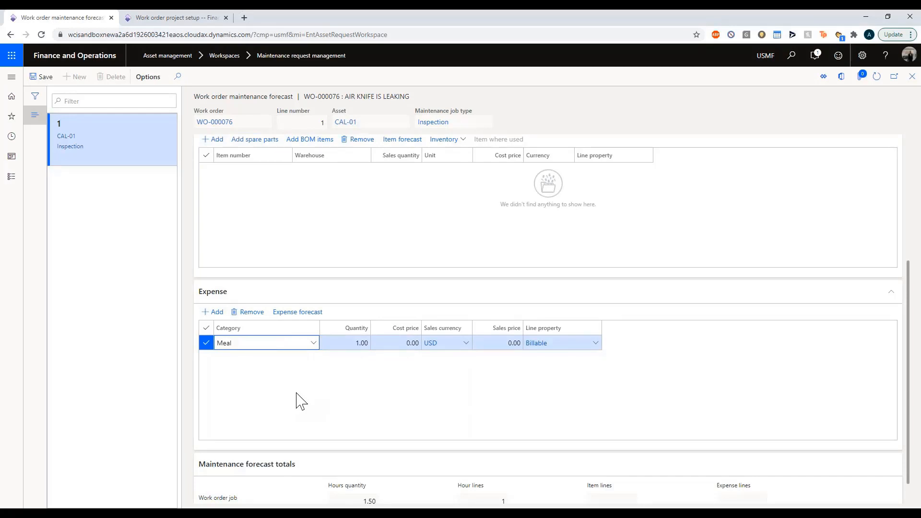
left_click(393, 343)
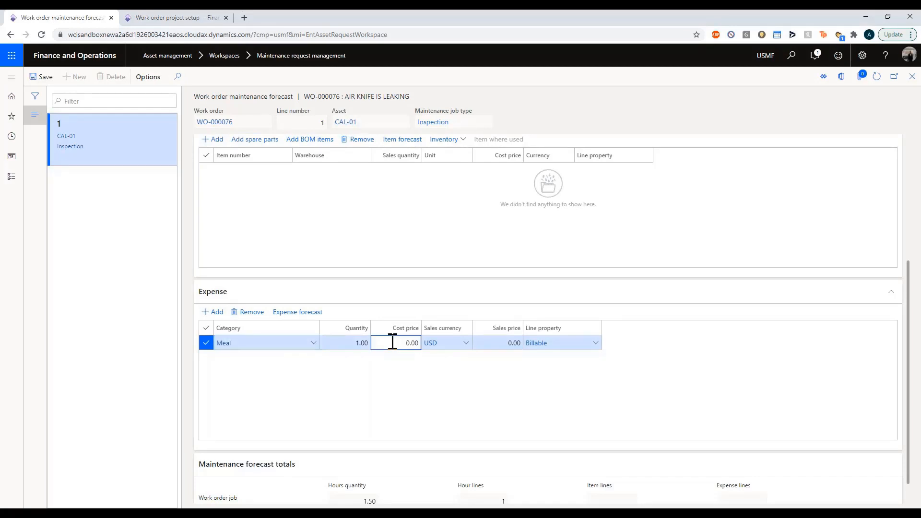
type("5")
key("Tab")
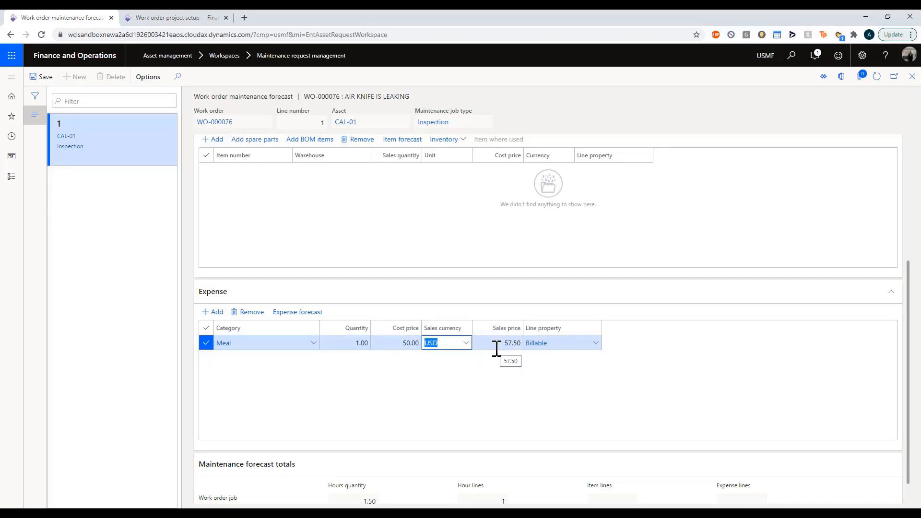
left_click(43, 77)
scroll(417, 343, "up", 3)
scroll(424, 362, "down", 4)
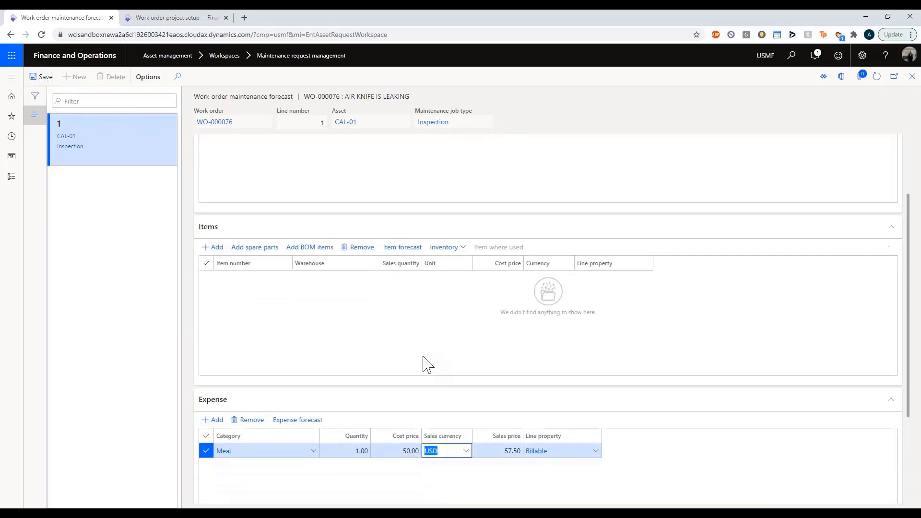
scroll(431, 411, "up", 2)
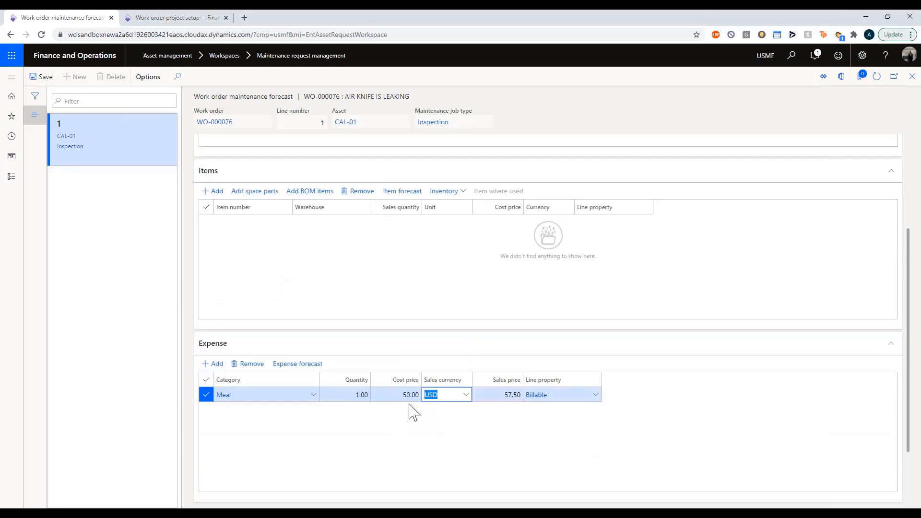
- Close the forecast and calculate the linked project's statement for Budget data with the CurrentF forecast model
left_click(912, 76)
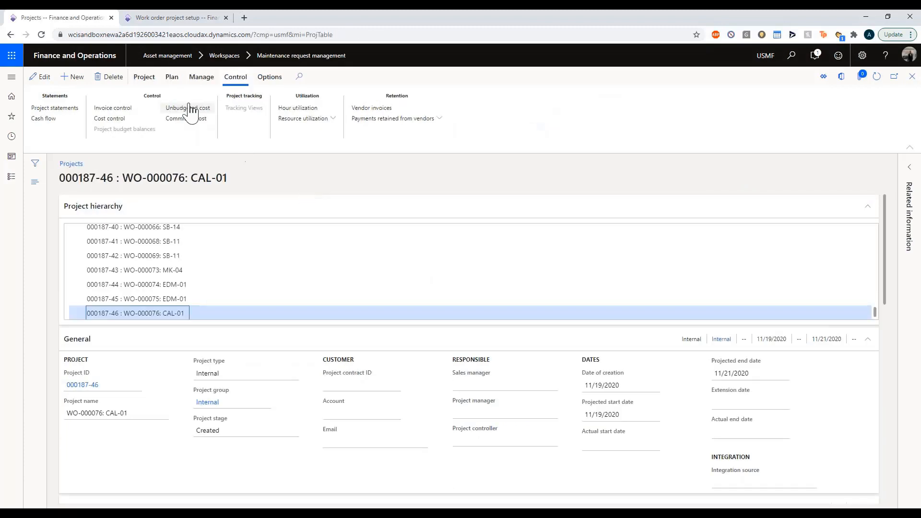
left_click(71, 109)
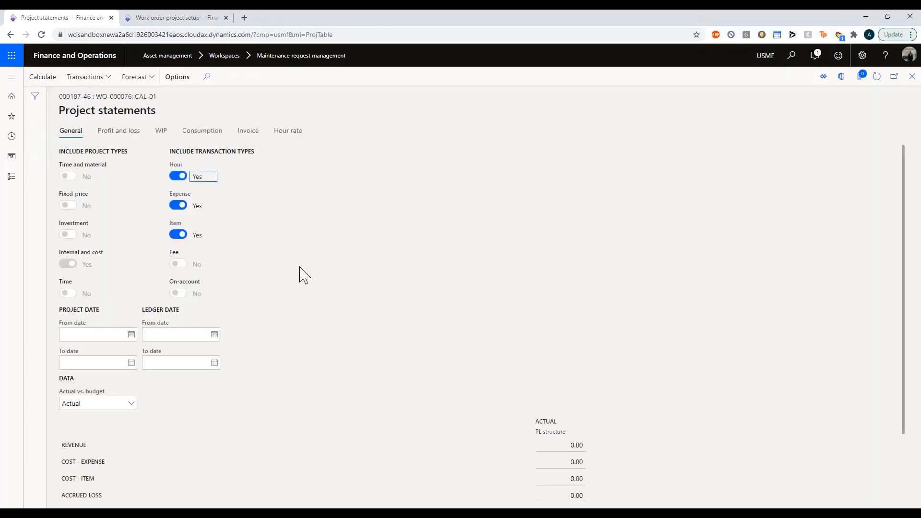
left_click(132, 405)
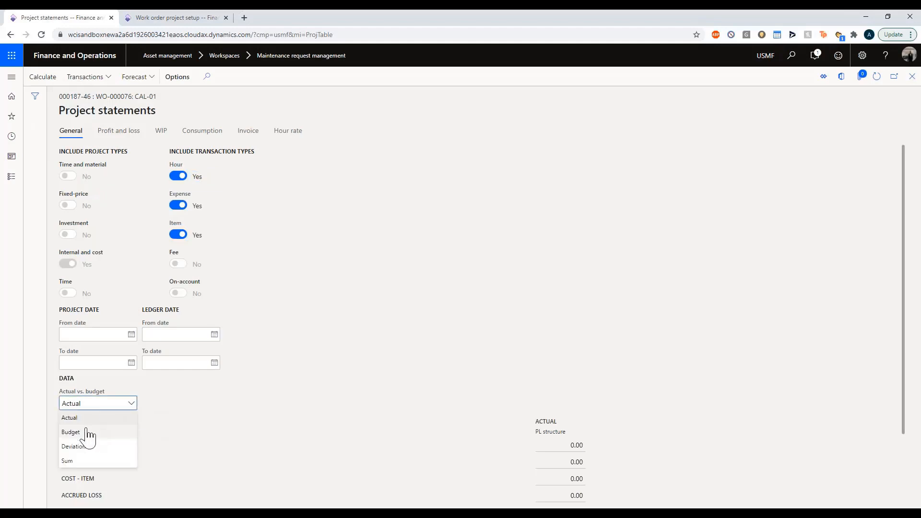
left_click(86, 434)
left_click(186, 403)
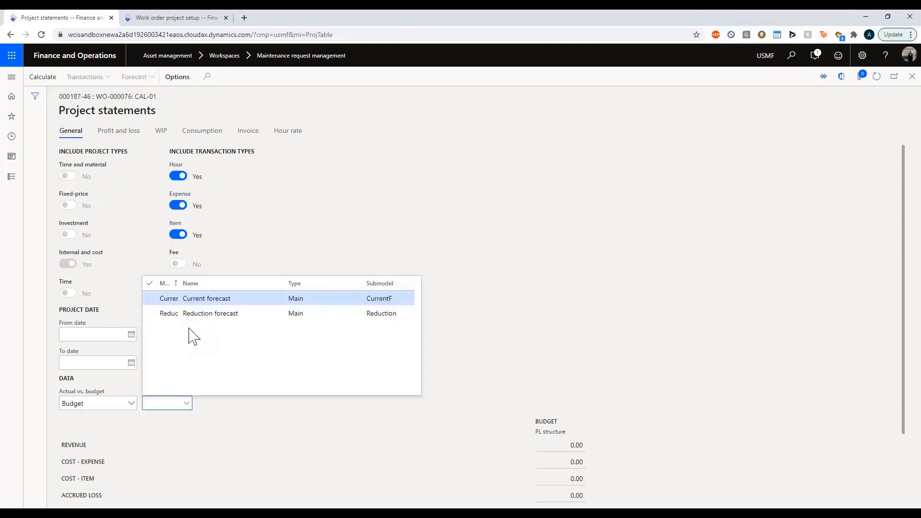
key("Return")
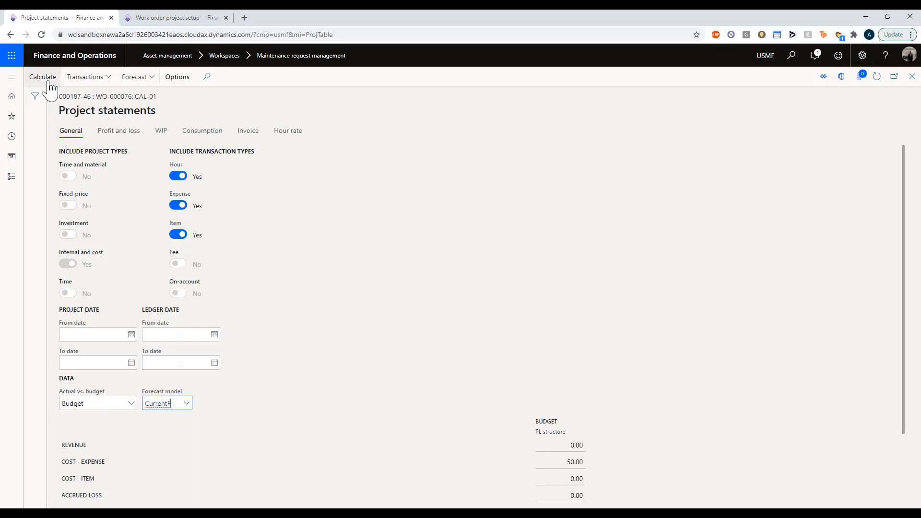
scroll(551, 345, "down", 2)
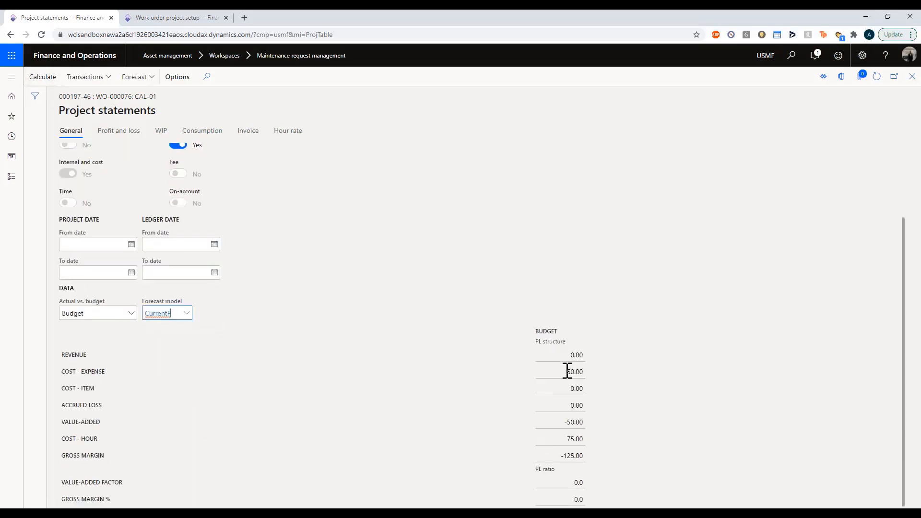
- Examine the budgeted expense cost, hour cost and gross margin in the project statement
left_click(567, 371)
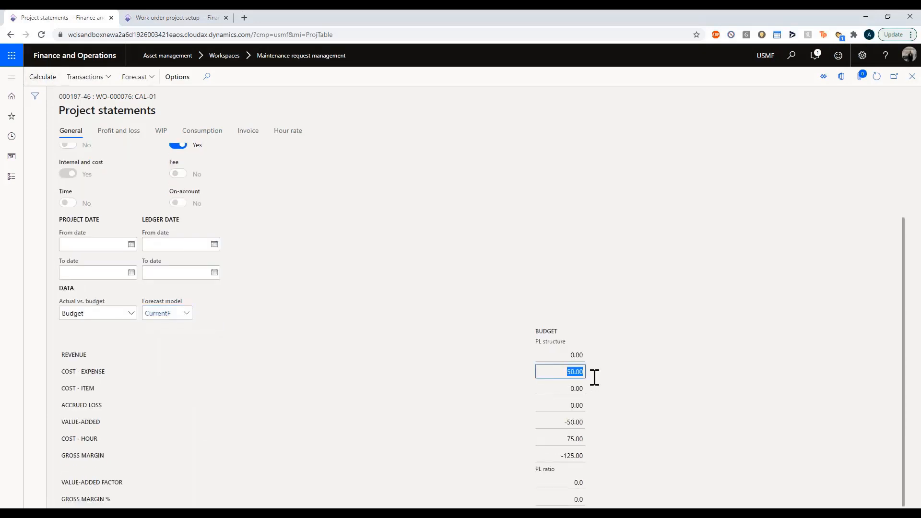
left_click(575, 439)
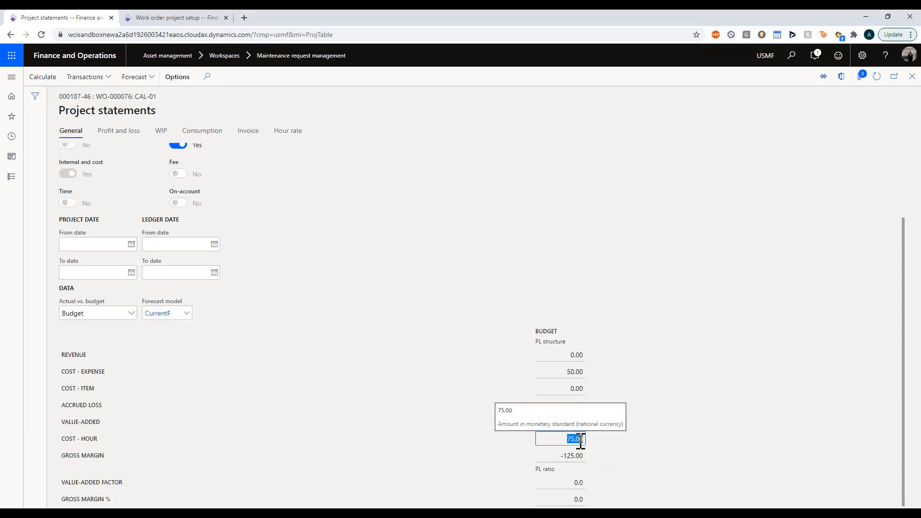
left_click(579, 439)
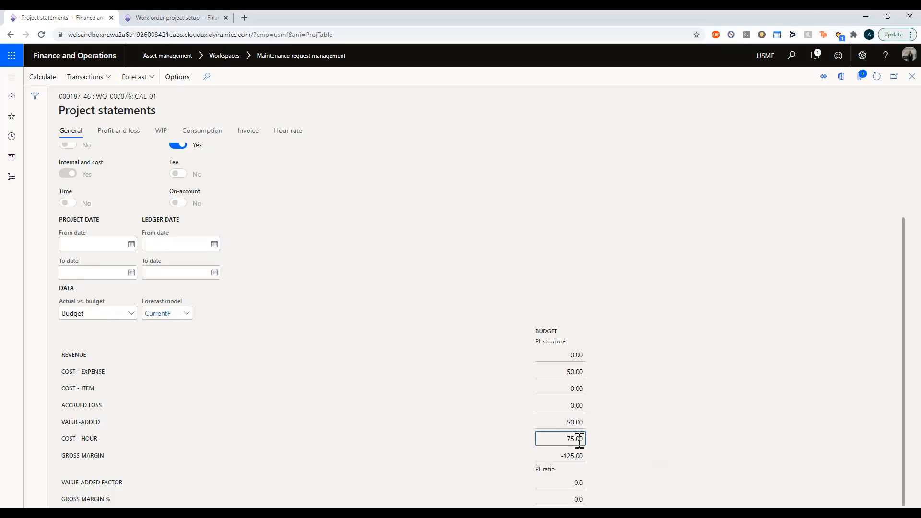
left_click(561, 457)
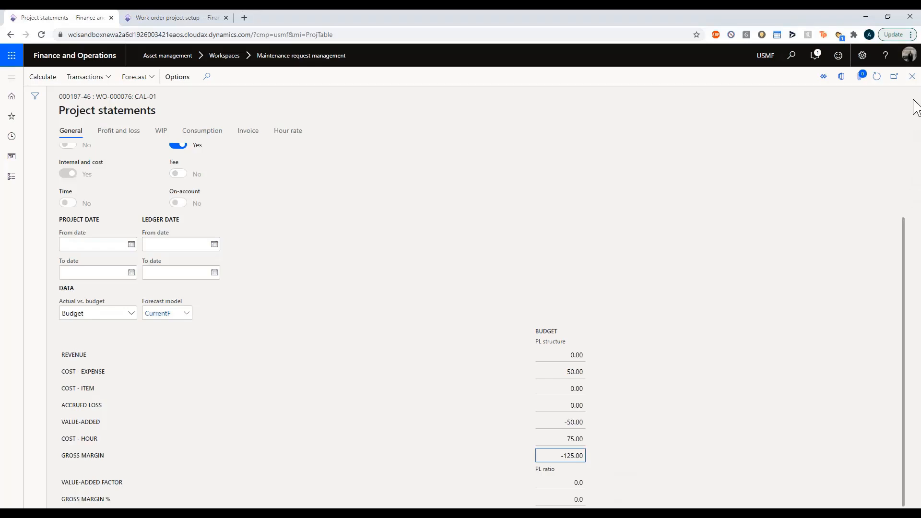
- Return from the project statement to the work order and start dispatching its CAL-01 inspection job, listing the available workers
left_click(912, 79)
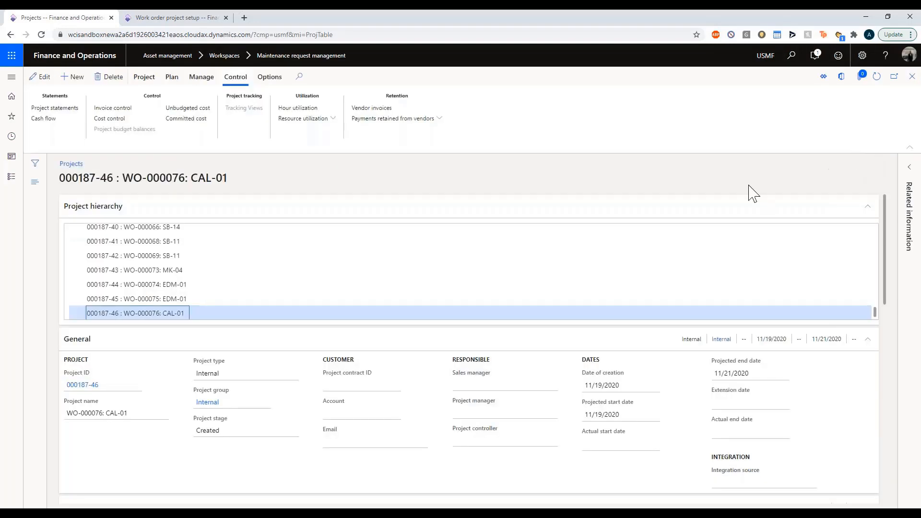
key("Escape")
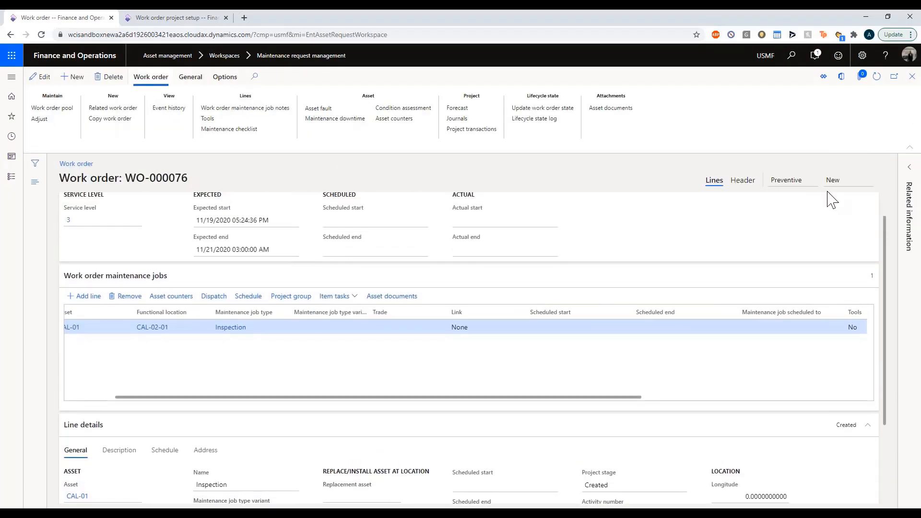
left_click_drag(612, 398, 564, 397)
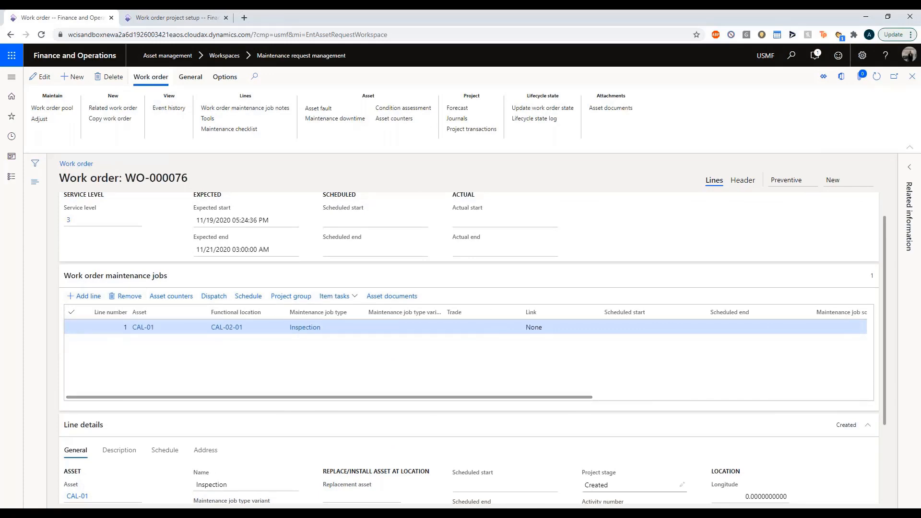
left_click_drag(886, 376, 878, 301)
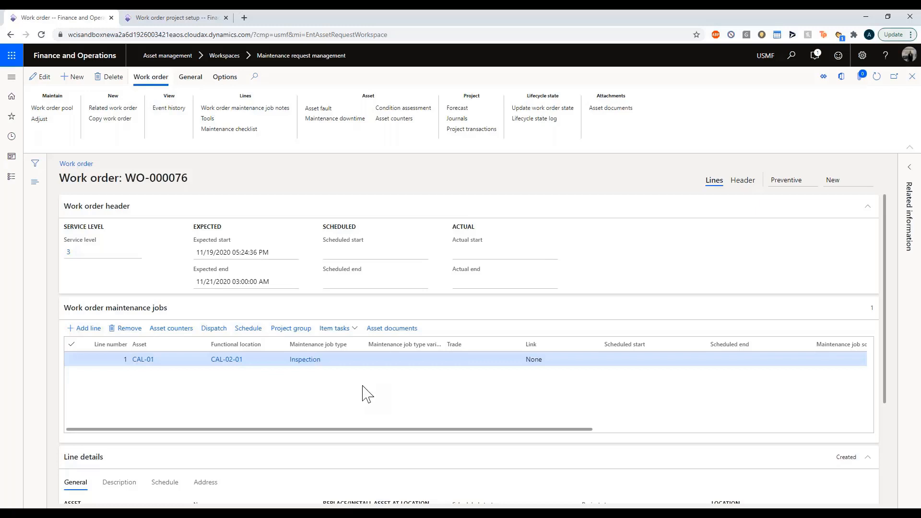
left_click(213, 328)
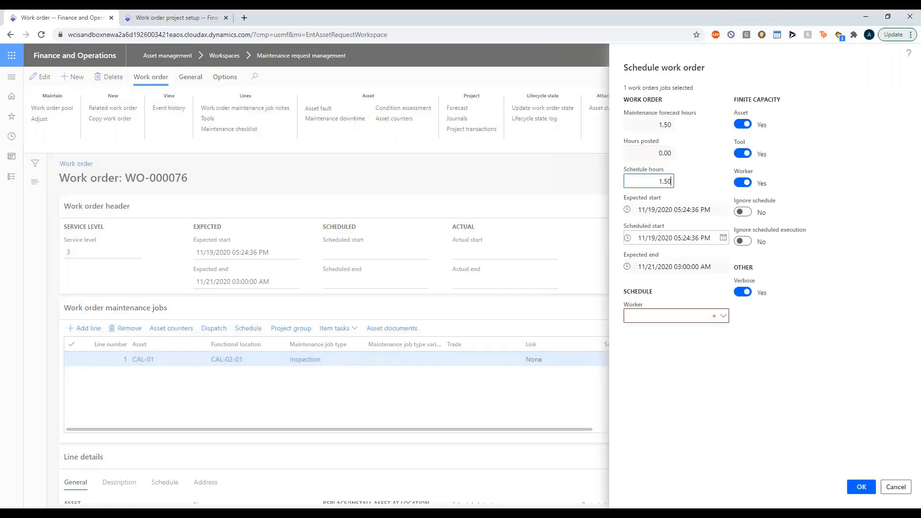
left_click(723, 316)
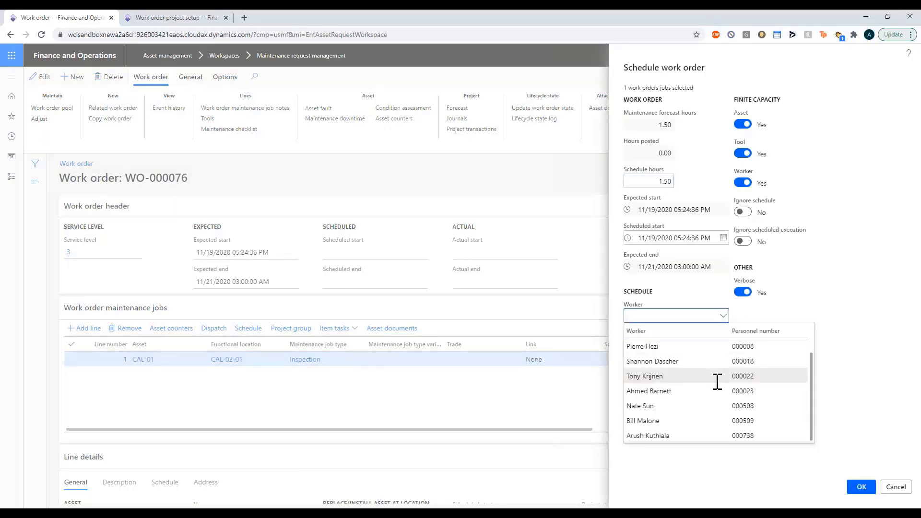
- Open the asset management Workers setup in the other browser tab to examine the maintenance workers
left_click(175, 18)
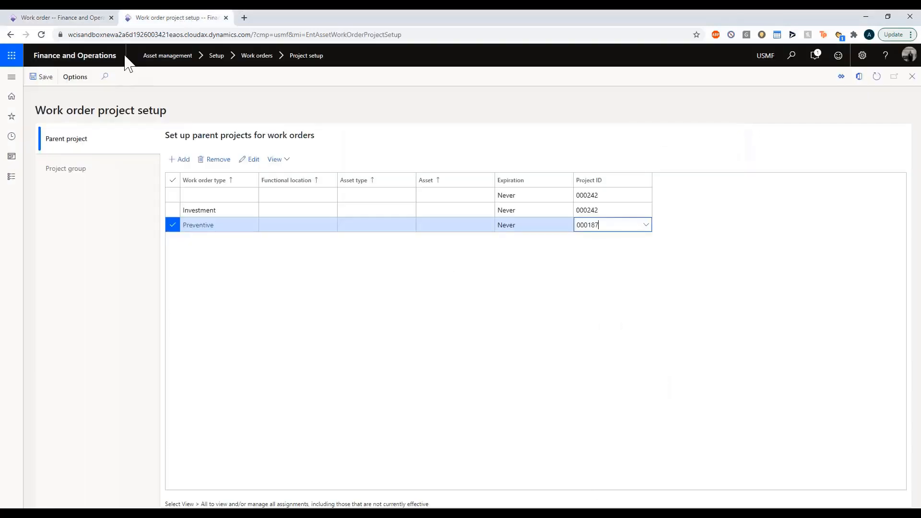
left_click(11, 81)
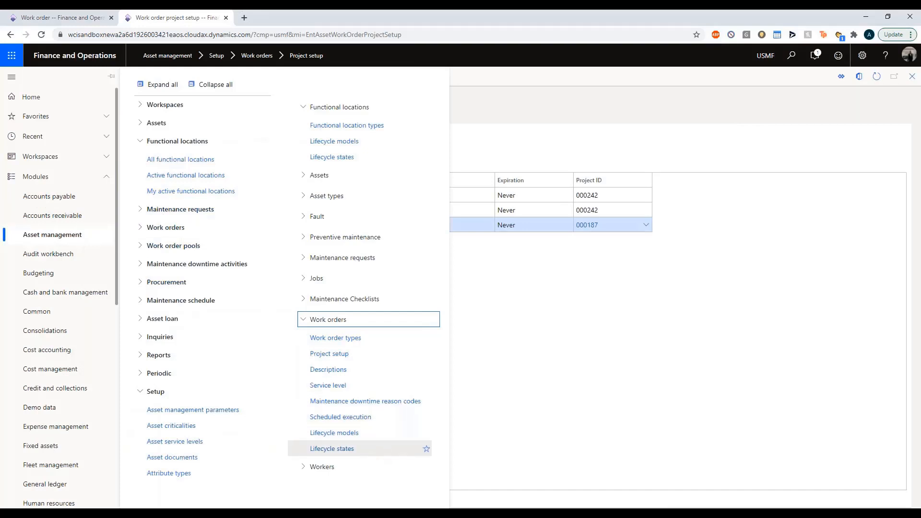
left_click(367, 468)
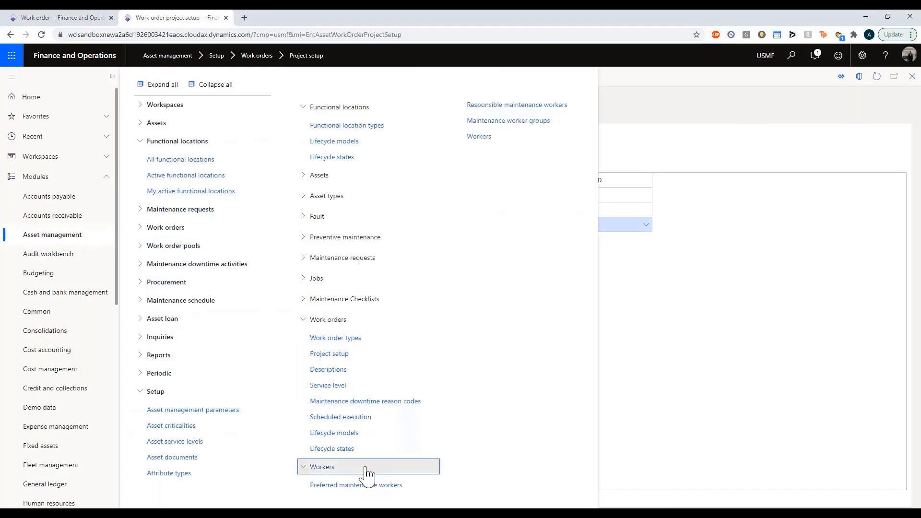
left_click(484, 138)
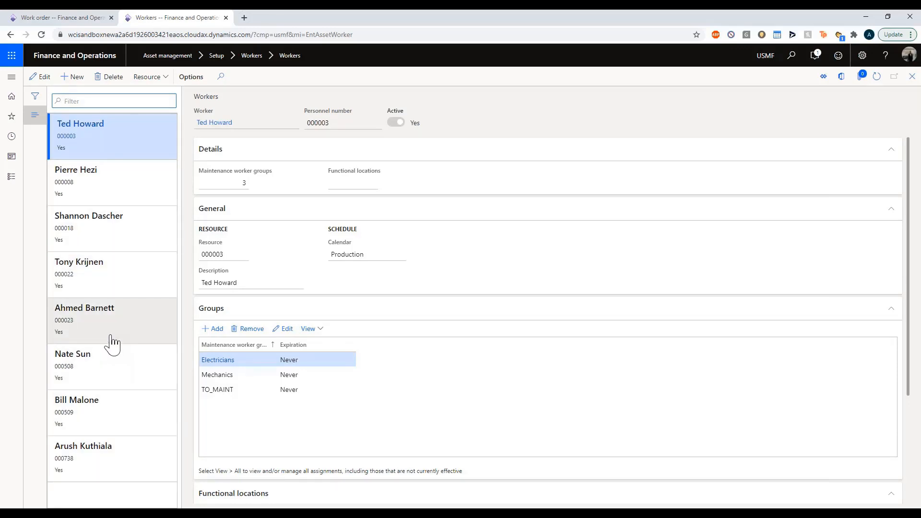
- Dispatch the inspection job to the last worker listed in the work order's schedule form and confirm the scheduling
left_click(71, 18)
scroll(693, 375, "up", 1)
scroll(693, 375, "down", 1)
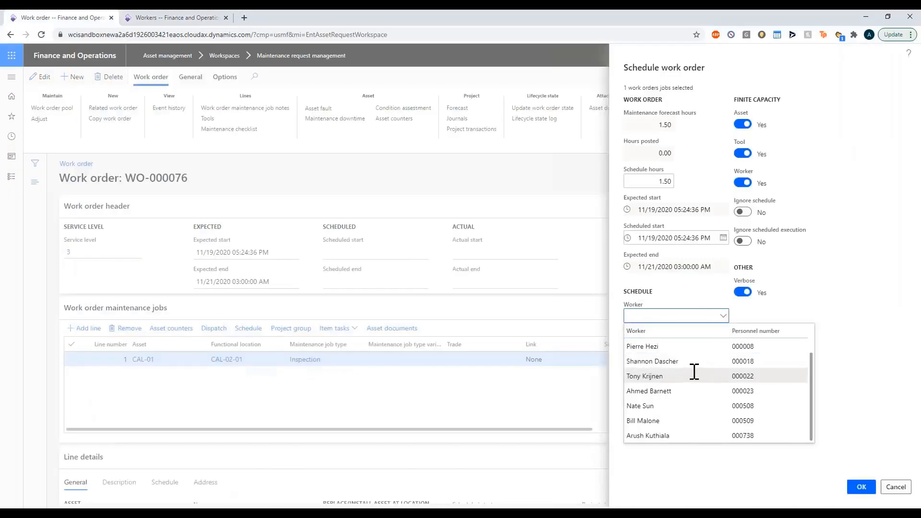
left_click(685, 438)
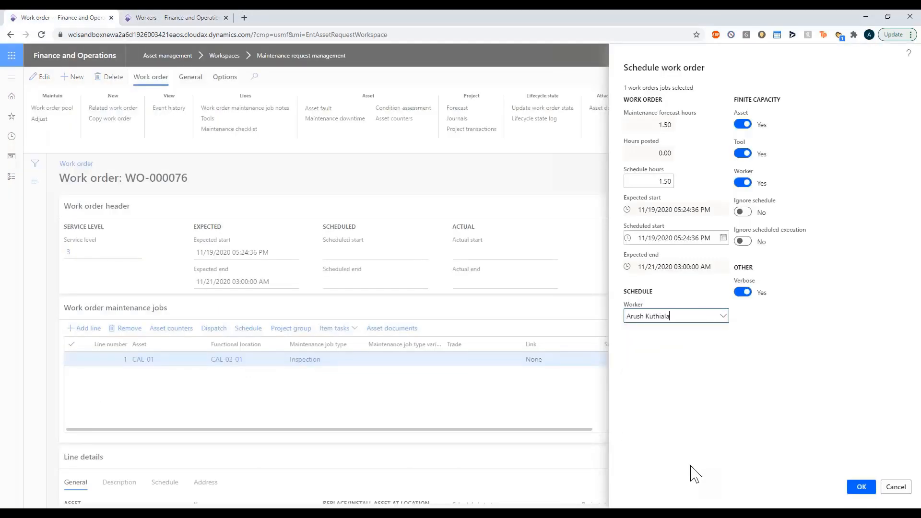
left_click(861, 487)
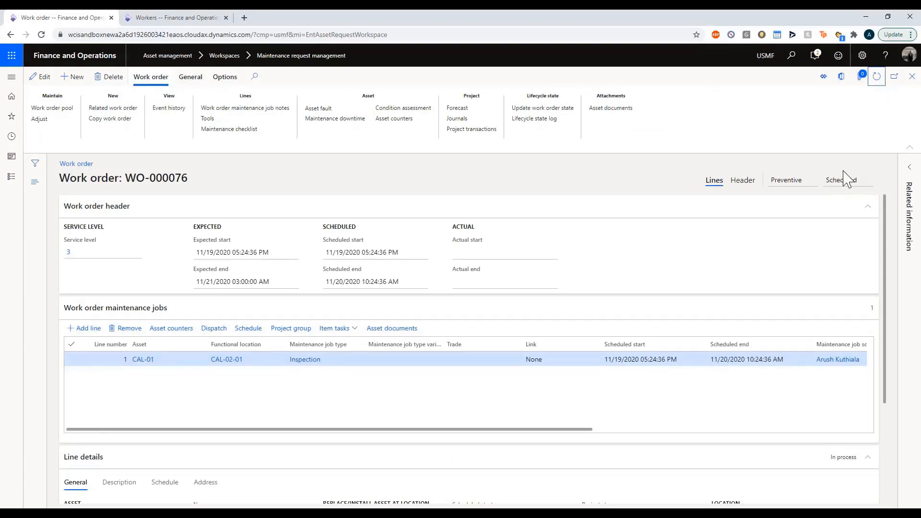
- Check the functional location work order jobs list in the other browser tab and the scheduling details on the work order's job line
left_click(176, 18)
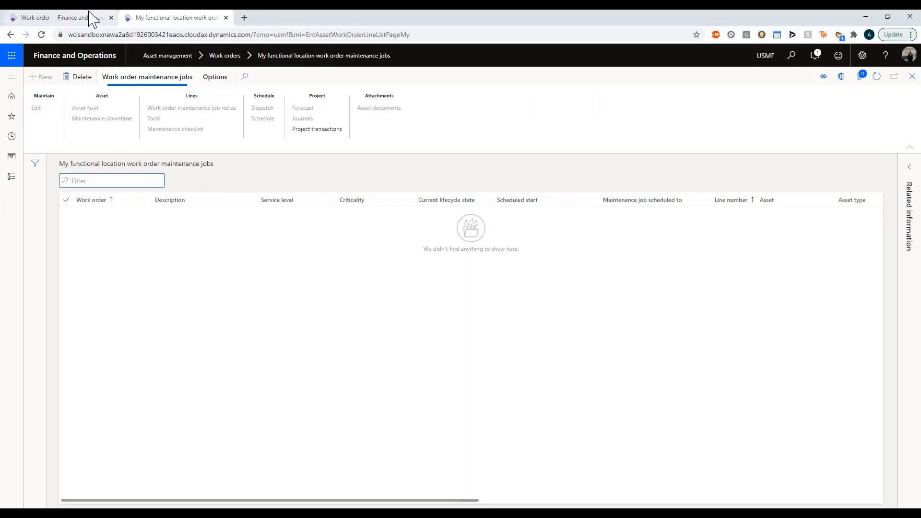
left_click(92, 18)
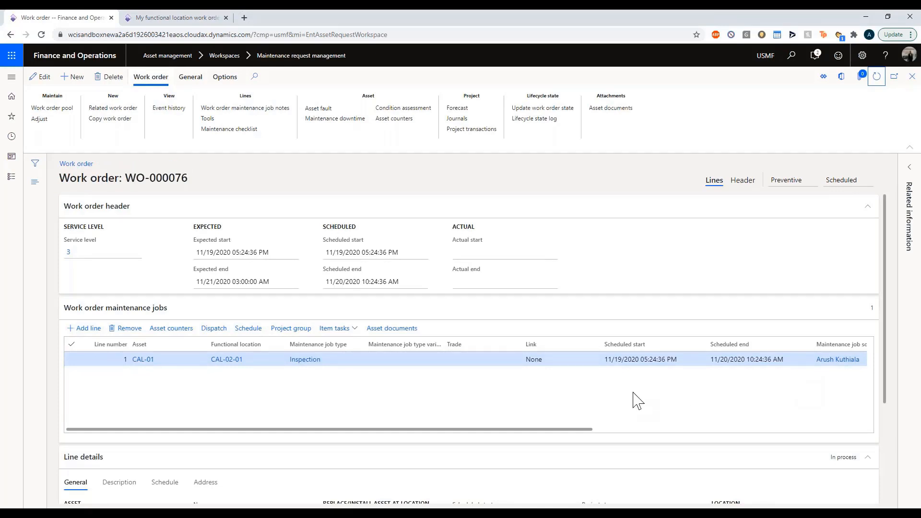
scroll(635, 401, "right", 5)
scroll(641, 403, "left", 4)
scroll(642, 407, "left", 1)
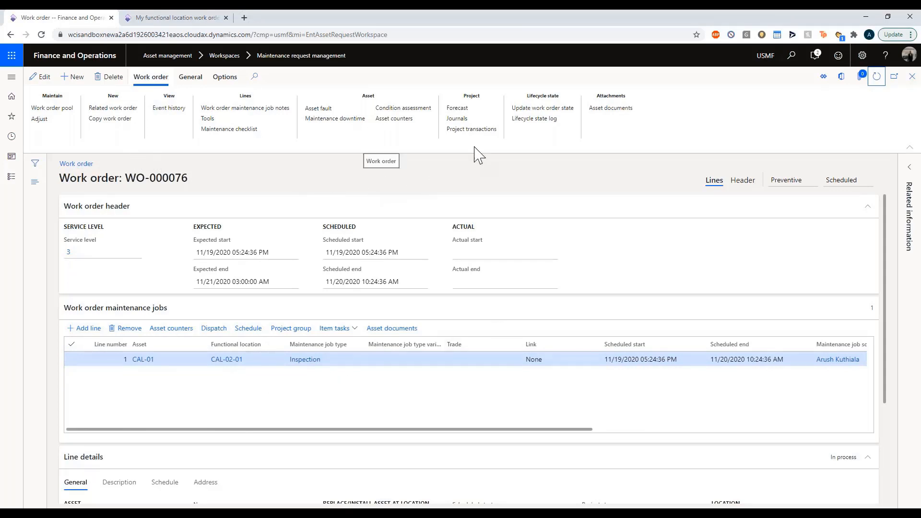
- Update the work order's lifecycle state to InProgress, accepting the proposed actual start
left_click(534, 110)
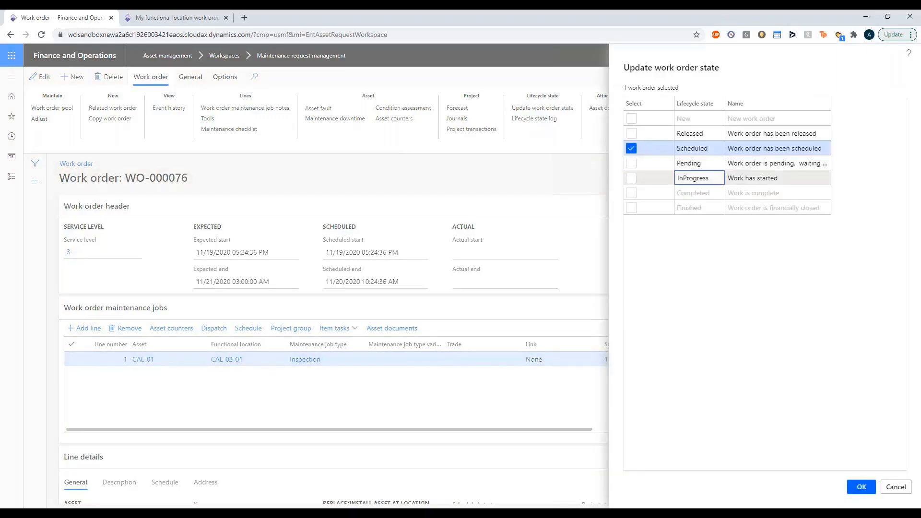
left_click(692, 178)
left_click(632, 178)
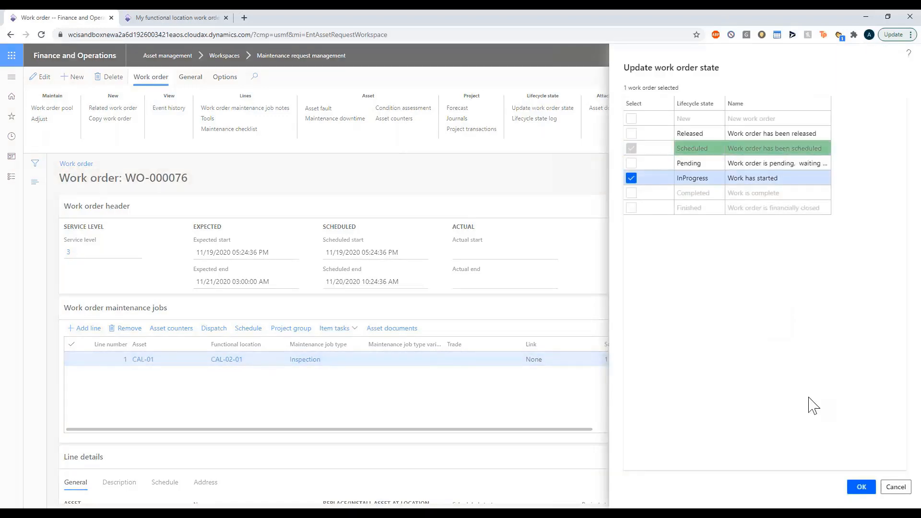
left_click(861, 487)
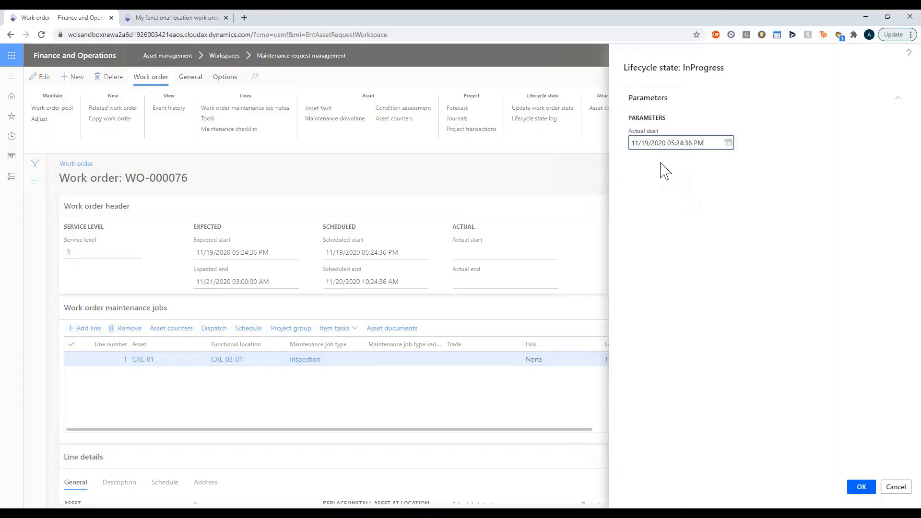
left_click(861, 487)
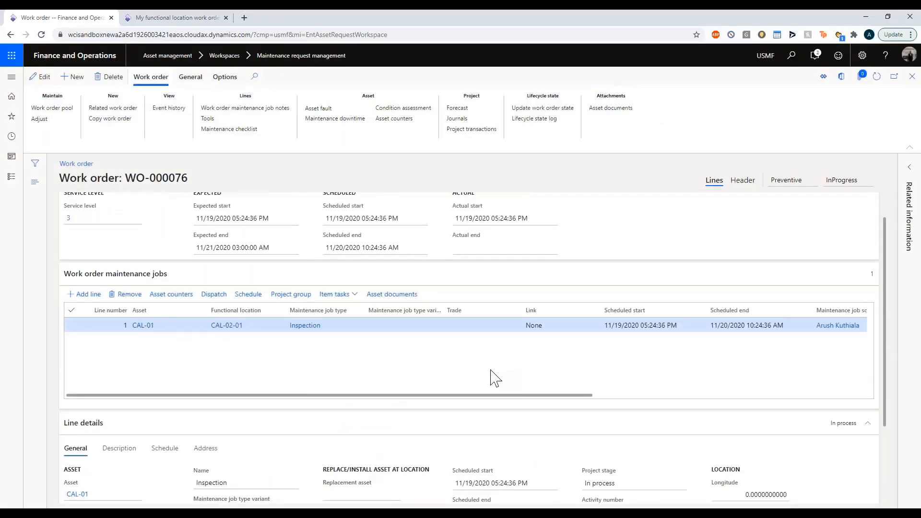
- Add a timestamped maintenance workers' remark to the job notes: "Yes this is bad, we need to some work on this"
left_click(249, 108)
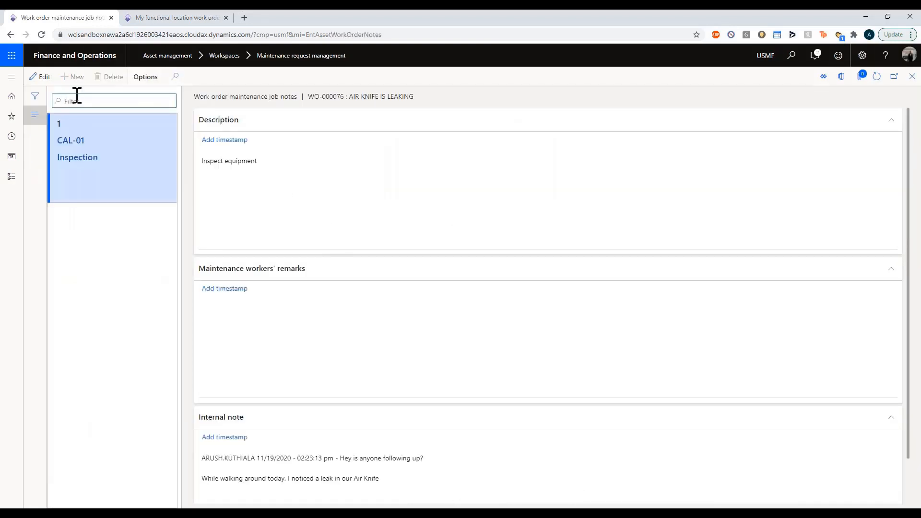
left_click(38, 77)
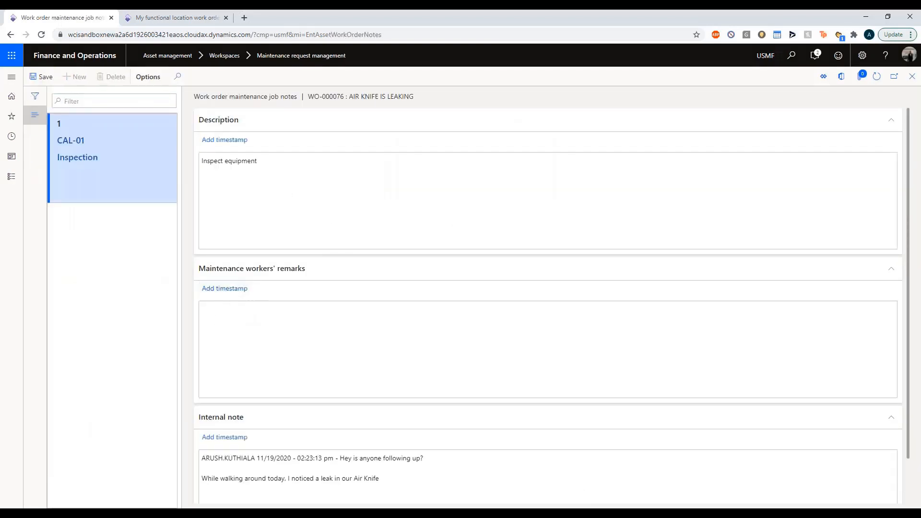
left_click(224, 288)
type("Y")
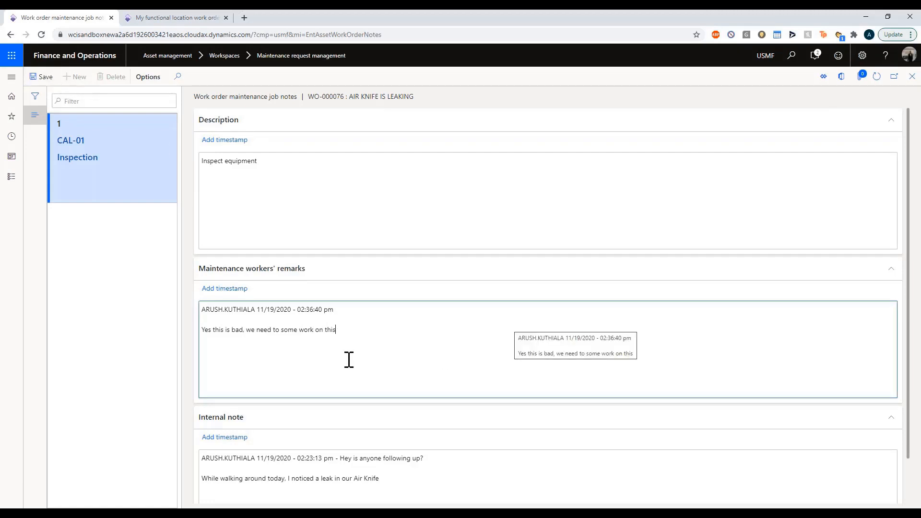
left_click(912, 77)
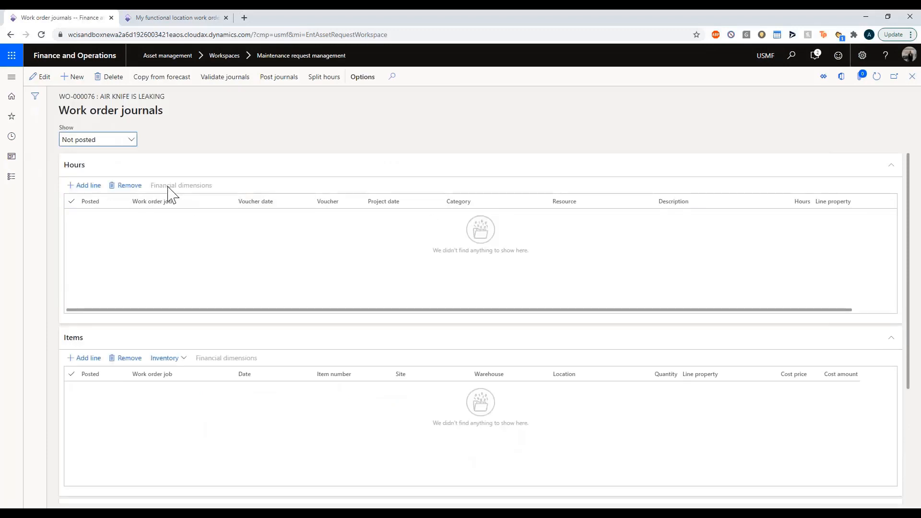
- Add an hours line with 2.00 hours for the inspection job to the work order journals and save it
left_click(88, 186)
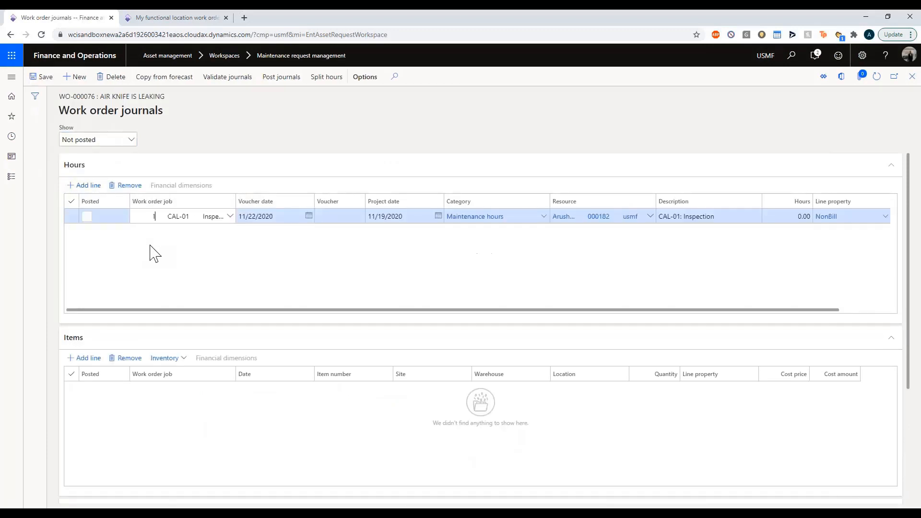
key("Tab")
key("Tab")
key("Tab")
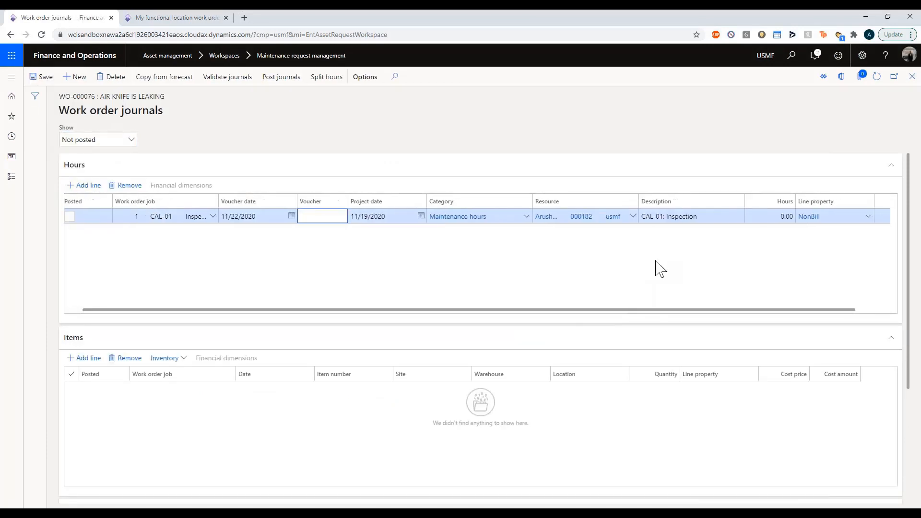
left_click(751, 217)
type("2")
key("Tab")
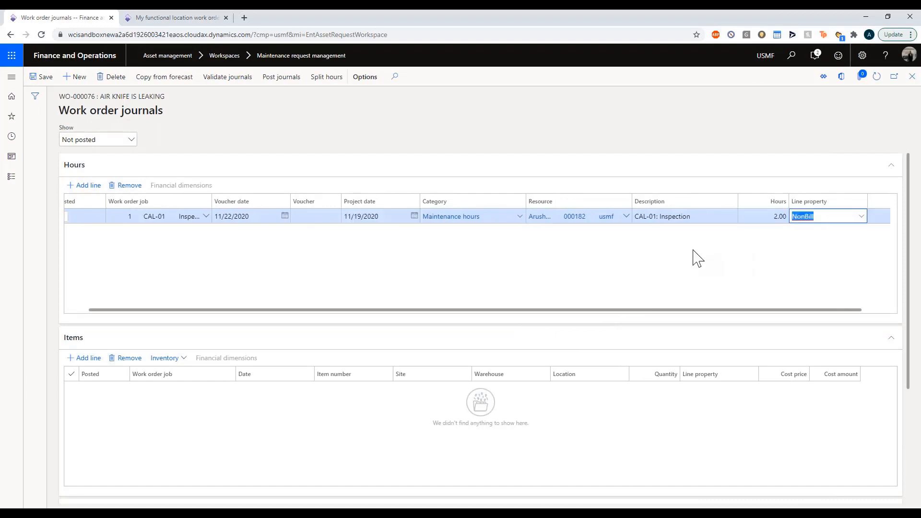
left_click(44, 78)
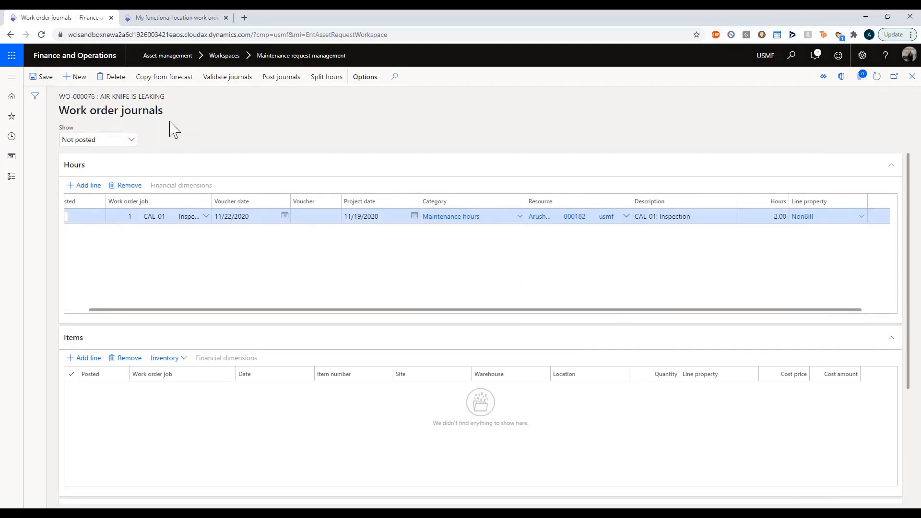
- Add an expense line to the work order journals with category Meal and quantity 15.00
scroll(336, 456, "down", 3)
left_click(85, 369)
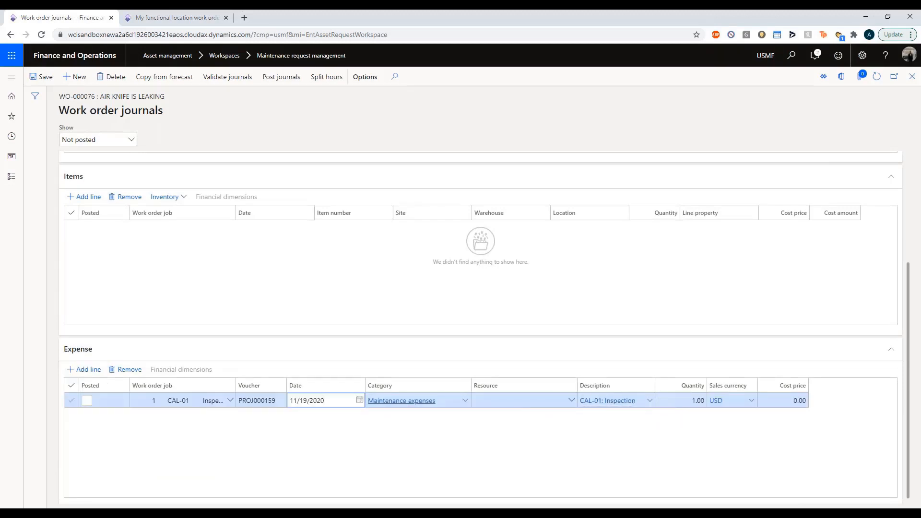
left_click(467, 402)
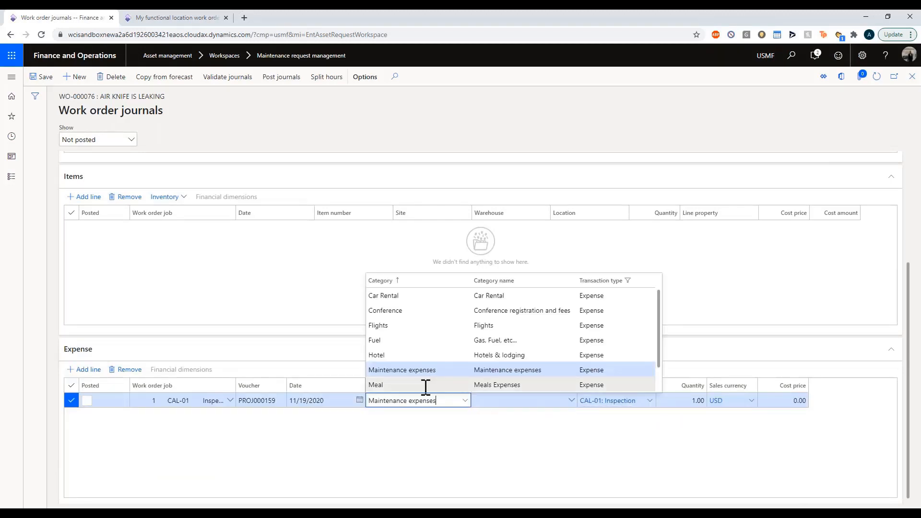
type("Meal")
left_click(688, 401)
type("15")
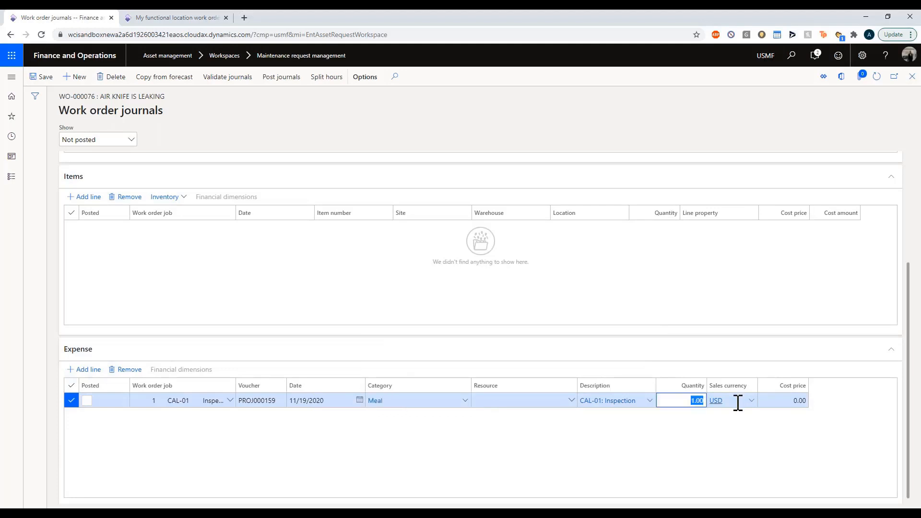
key("Tab")
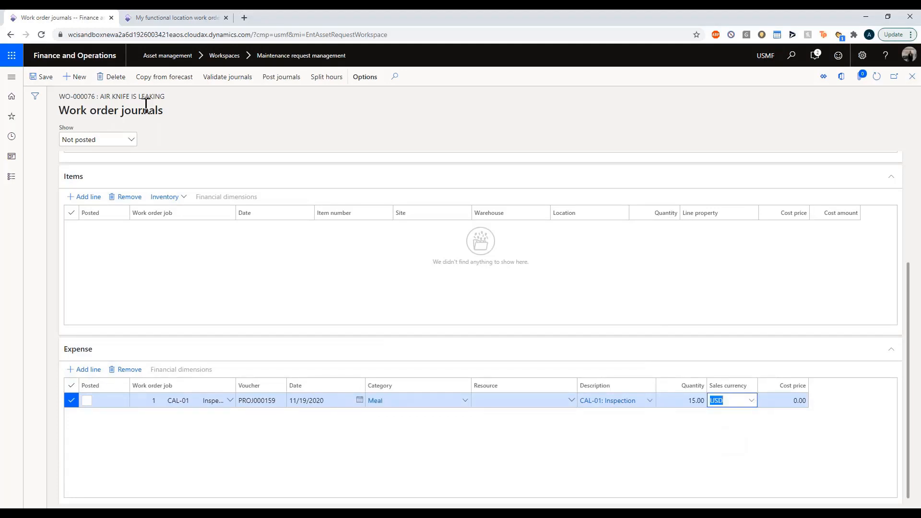
- Post the work order journals and check the message details of the posting results
left_click(281, 76)
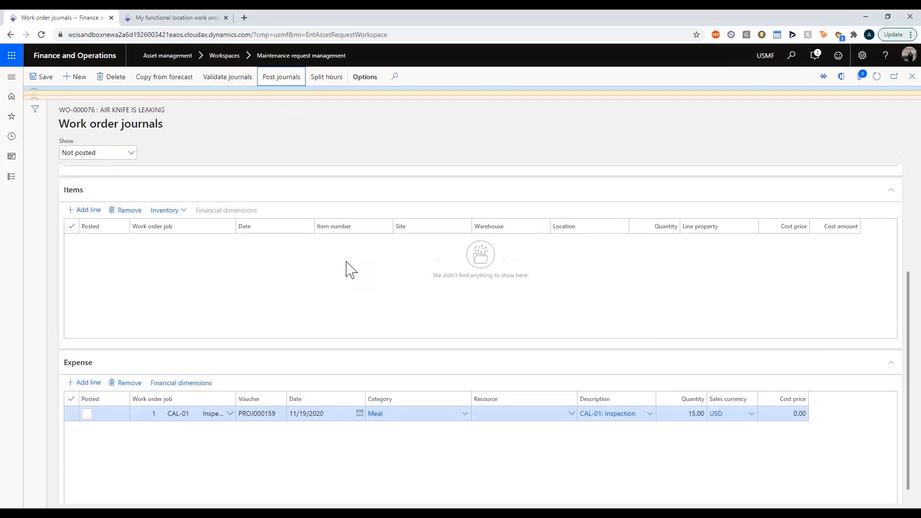
left_click(867, 112)
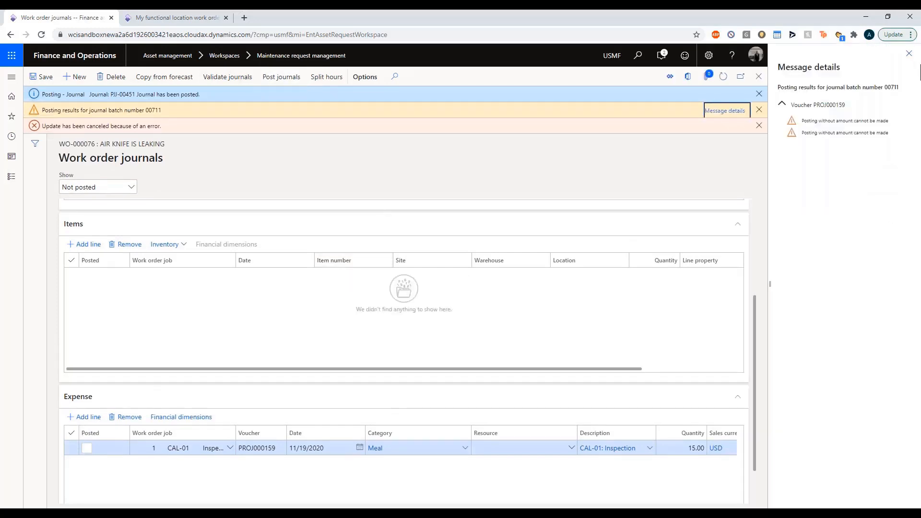
left_click(909, 53)
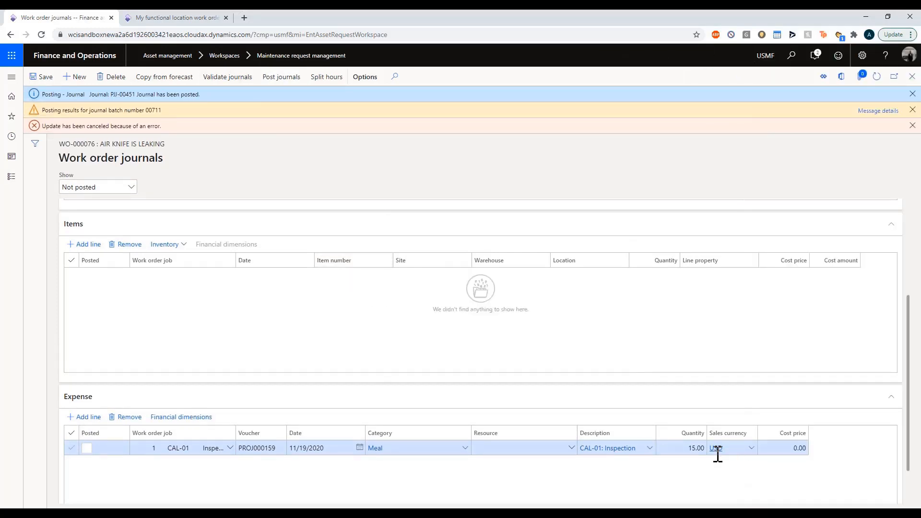
- Change the Meal expense line to quantity 1.00 and cost price 15.00
left_click(681, 452)
left_click_drag(670, 452, 714, 452)
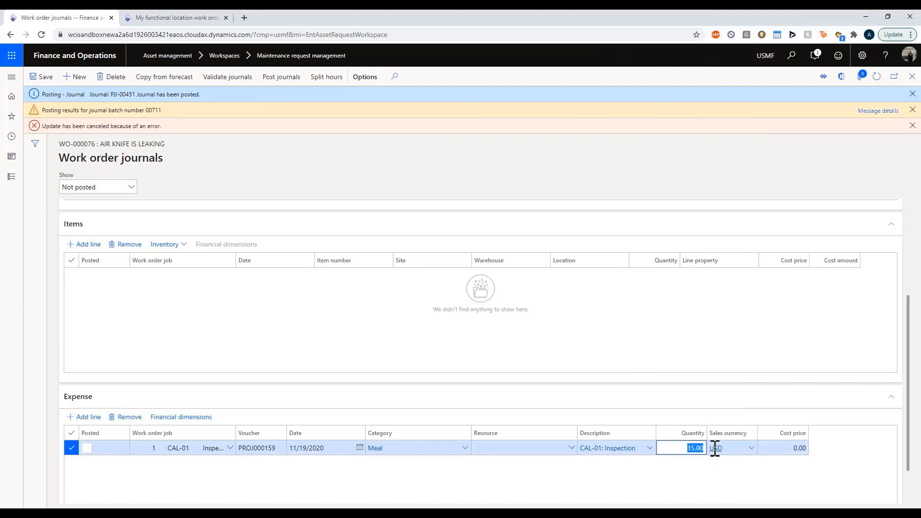
type("1")
key("Tab")
left_click(770, 448)
type("15")
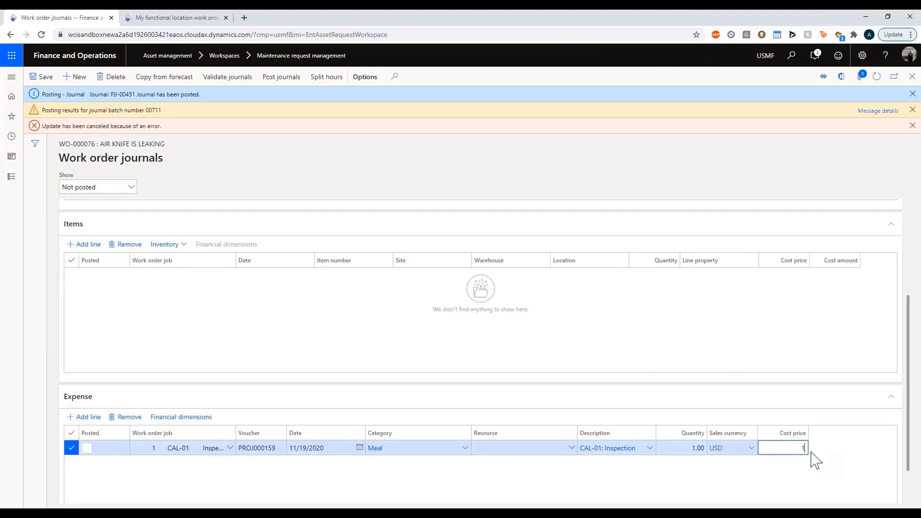
key("Tab")
- Dismiss the earlier posting messages and post the work order journals again
left_click(913, 110)
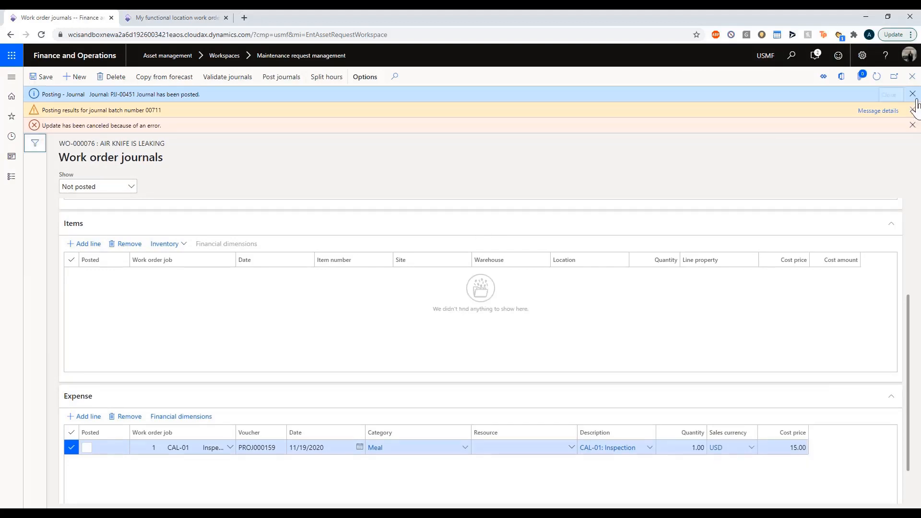
left_click(912, 95)
left_click(913, 94)
left_click(281, 82)
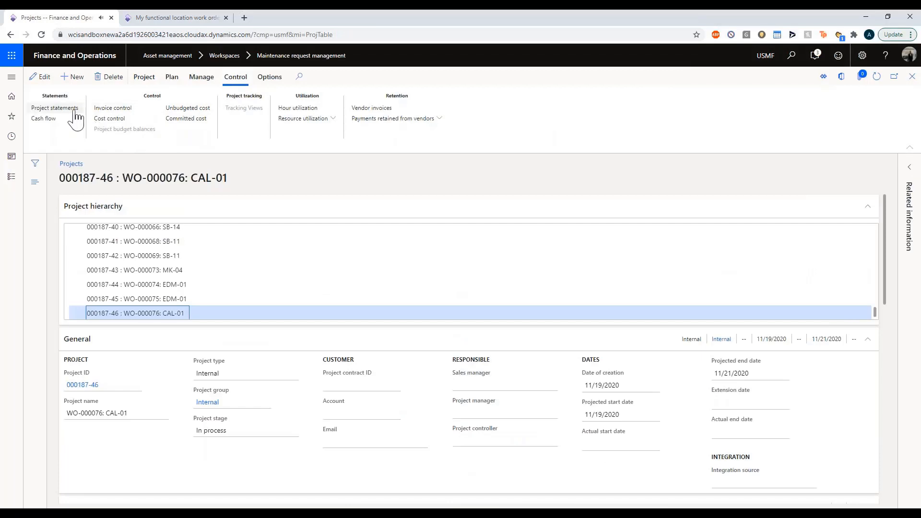
- Calculate the work order project's statement with actual vs. budget set to Deviation and forecast model CurrentF
left_click(50, 108)
left_click(101, 403)
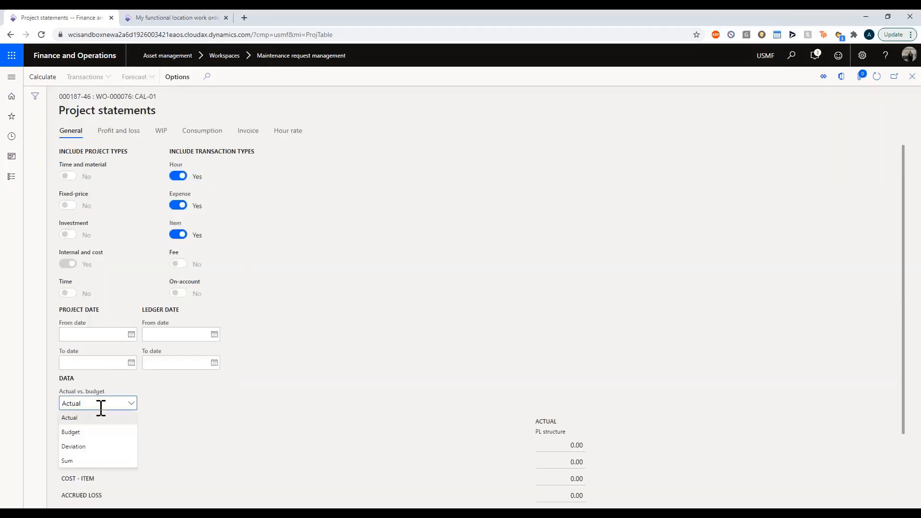
left_click(99, 447)
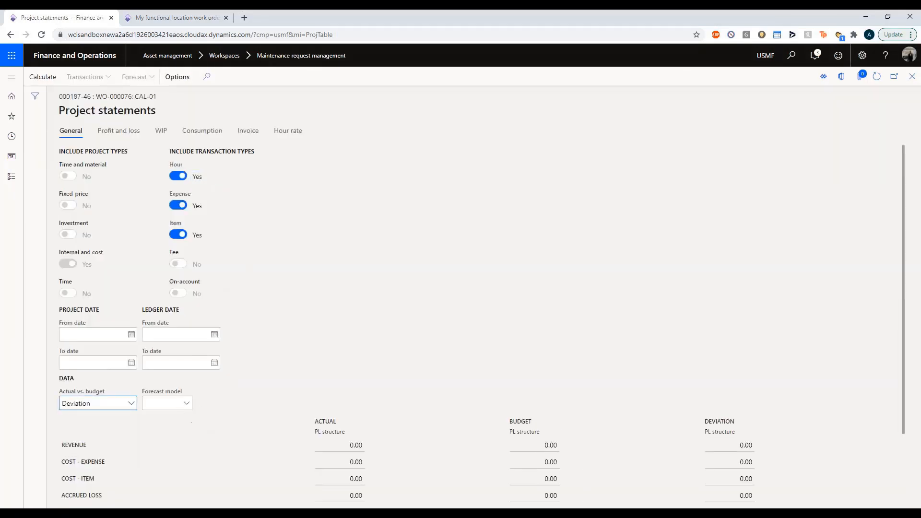
left_click(187, 403)
left_click(198, 298)
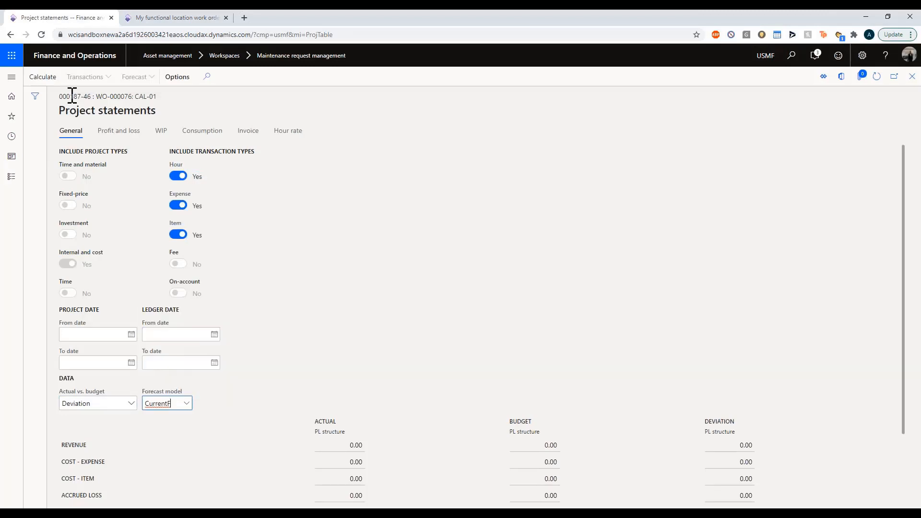
left_click(43, 77)
- Compare the actual, budget and deviation figures for expense cost, hour cost and gross margin, and return to the work order
scroll(379, 343, "down", 2)
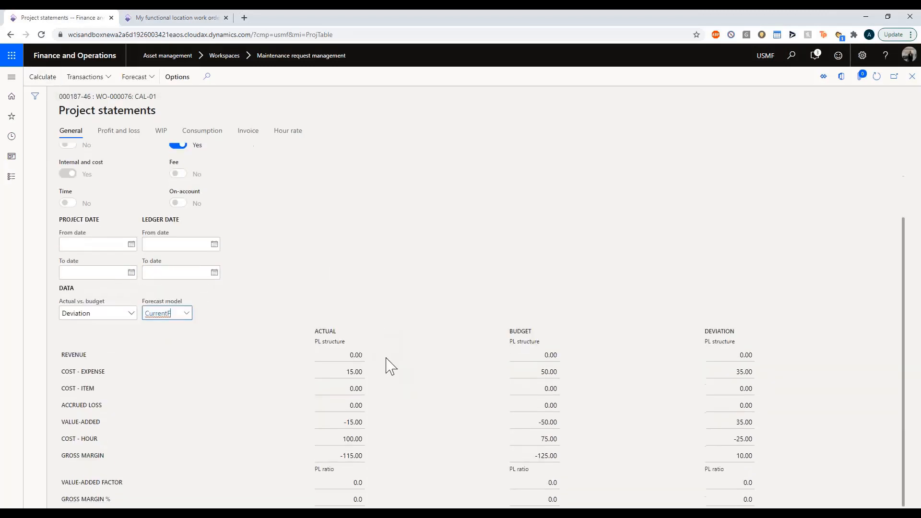
left_click(549, 371)
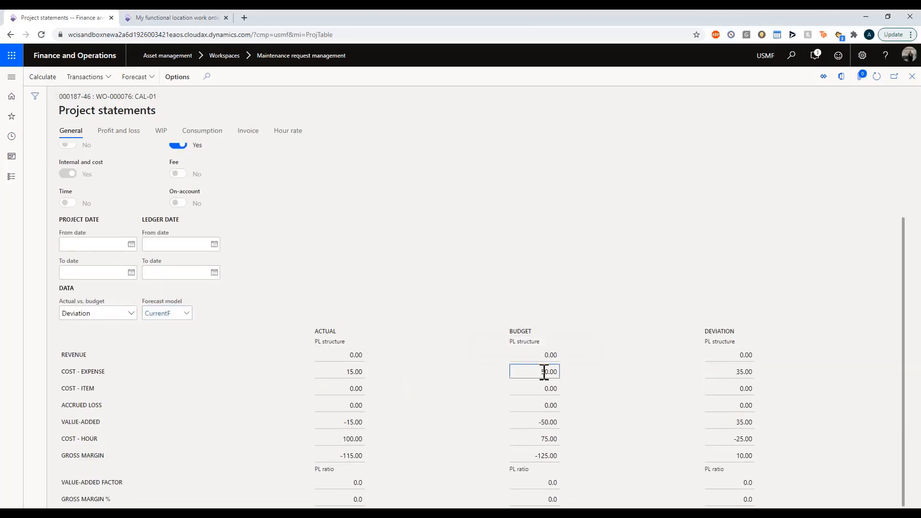
left_click(361, 373)
left_click(545, 439)
left_click(729, 455)
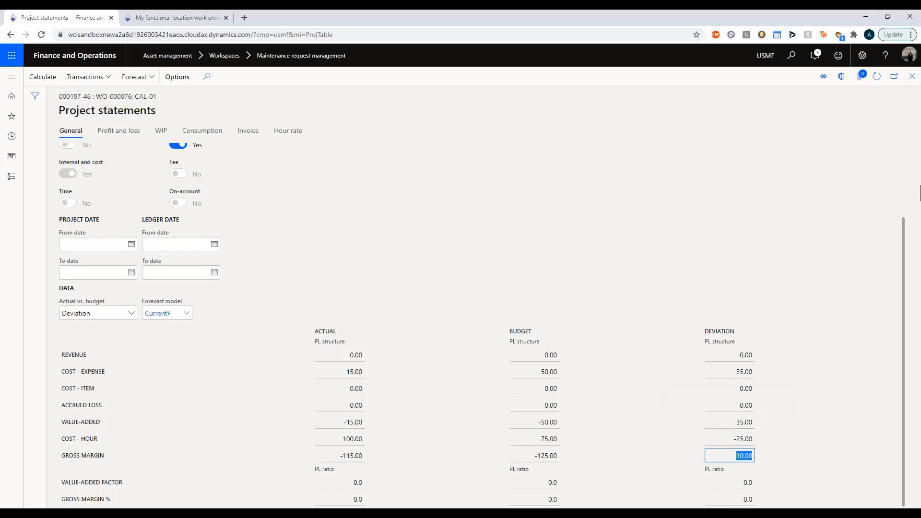
left_click(912, 76)
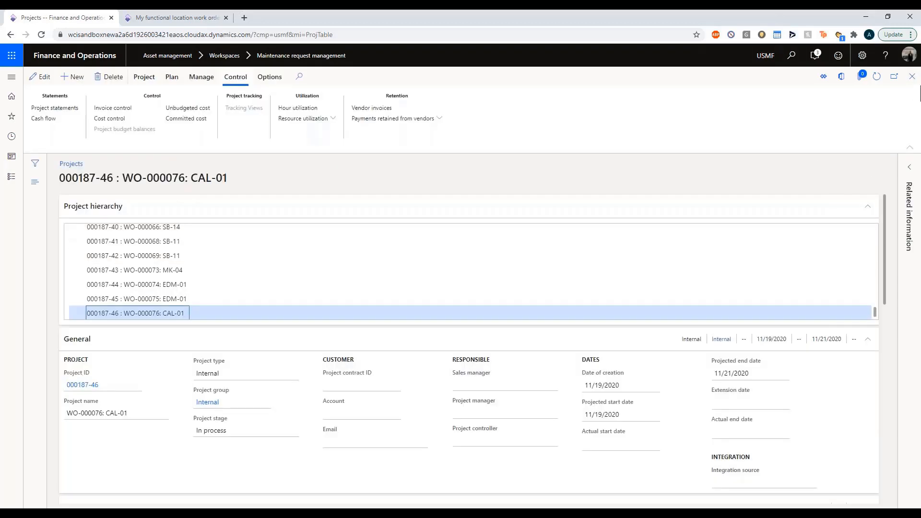
left_click(912, 77)
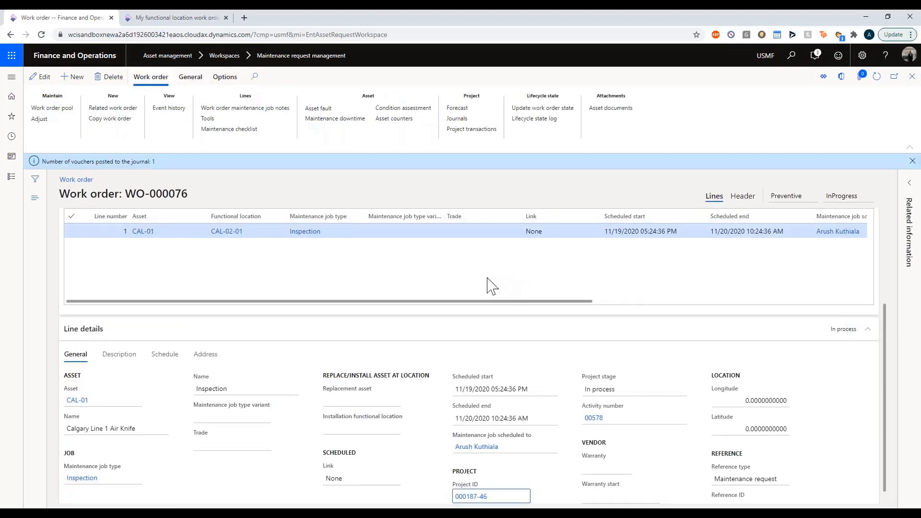
- Add a maintenance job line for asset CAL-01 with job type Repair to the work order and save it
scroll(410, 309, "up", 2)
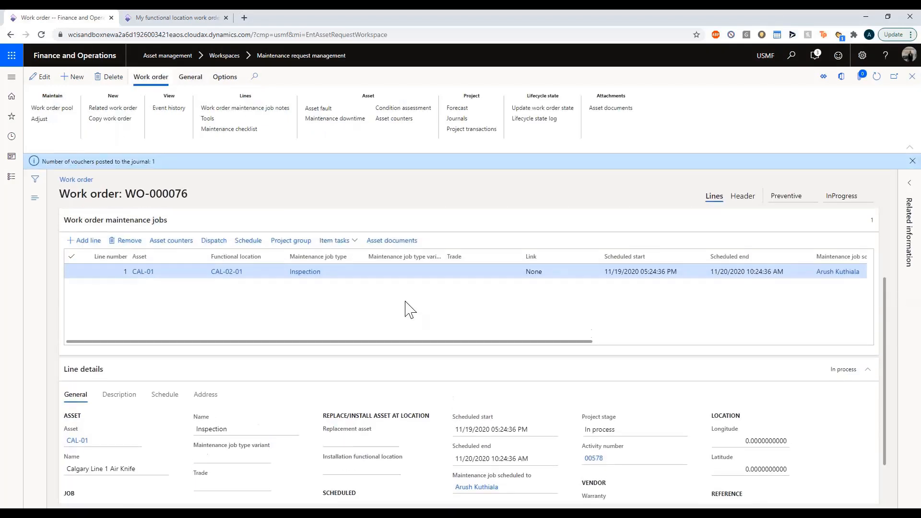
left_click(85, 240)
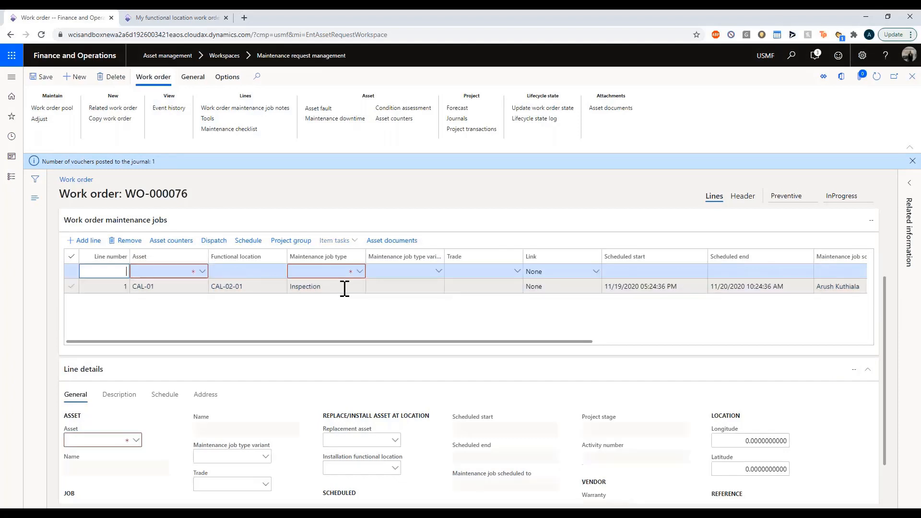
left_click(162, 270)
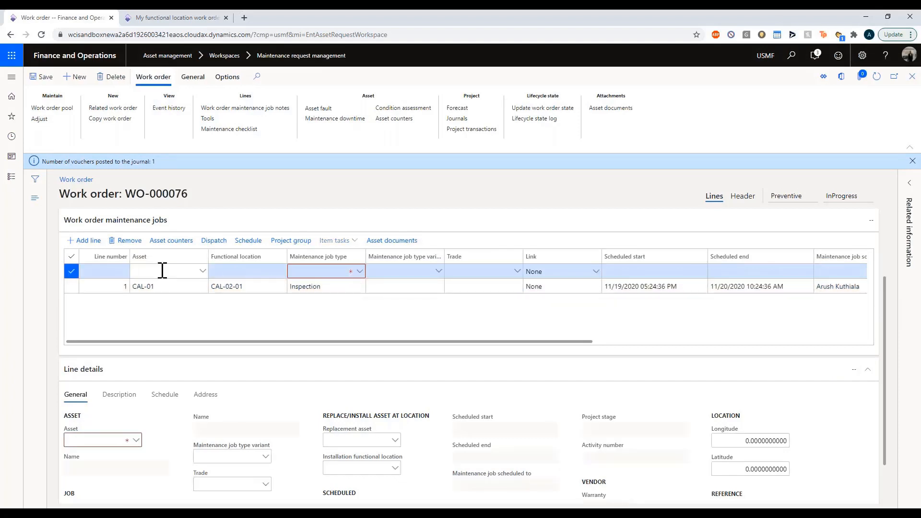
type("CAL-01")
key("Tab")
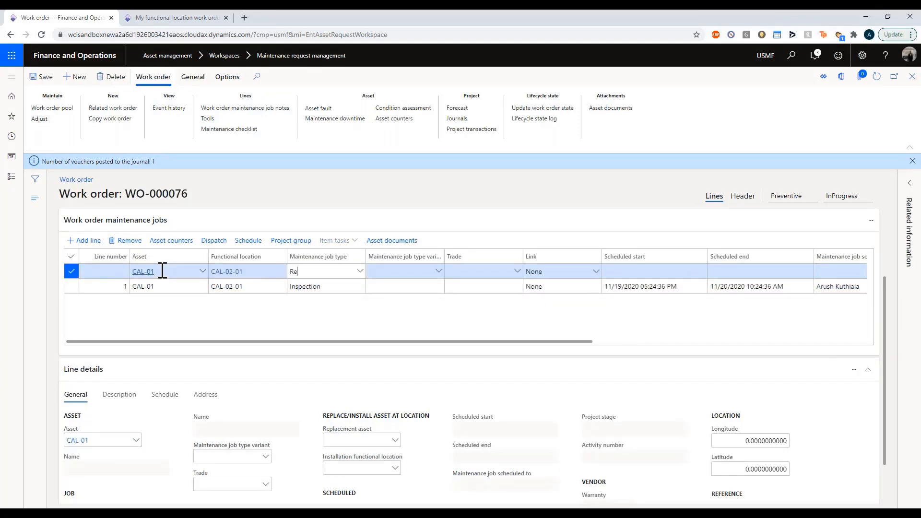
type("Repair")
key("Tab")
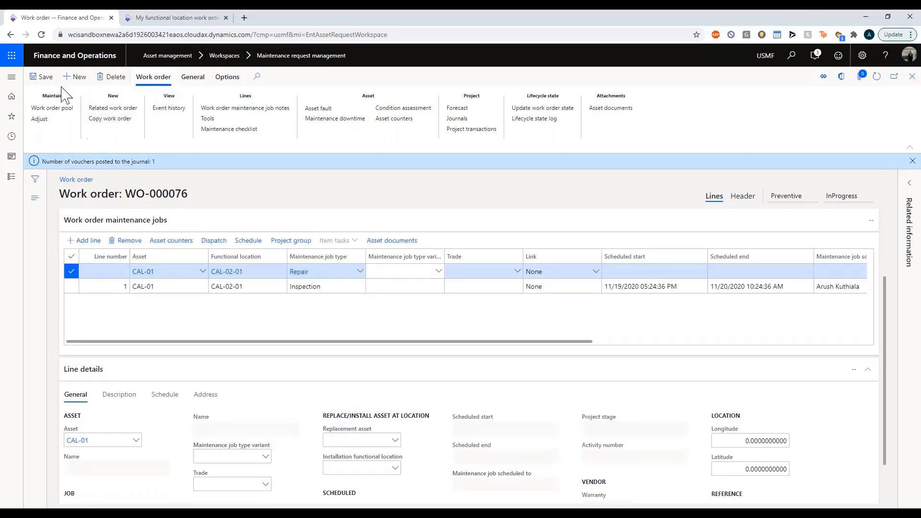
left_click(39, 77)
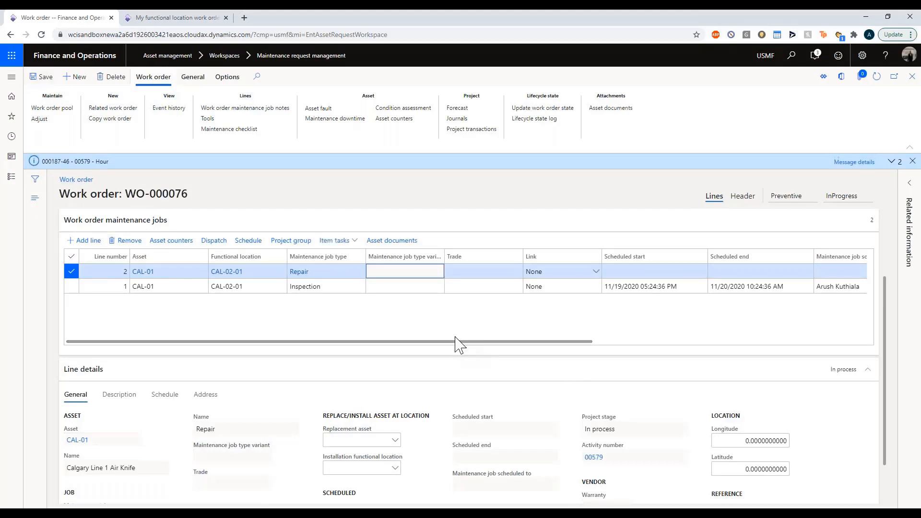
- Compare the Repair and Inspection job lines, checking their project ID, activity number and maintenance forecast hours
scroll(540, 421, "down", 1)
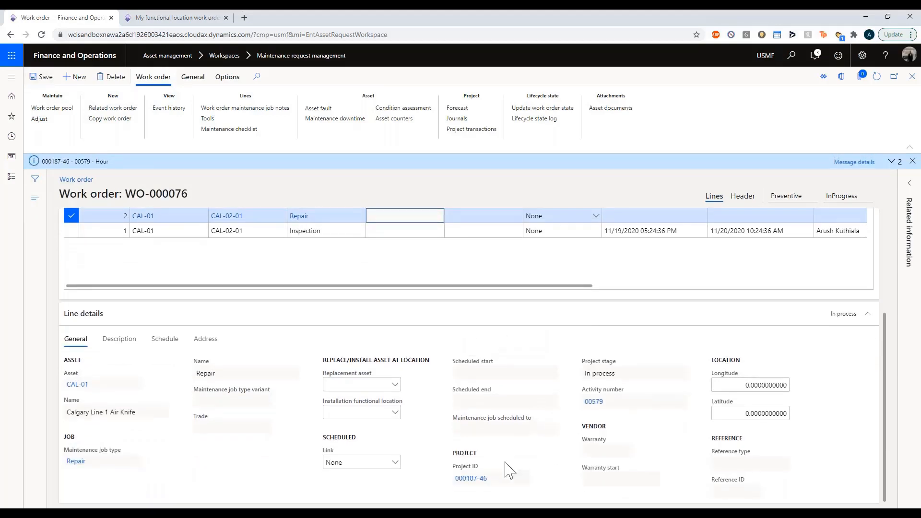
left_click(418, 232)
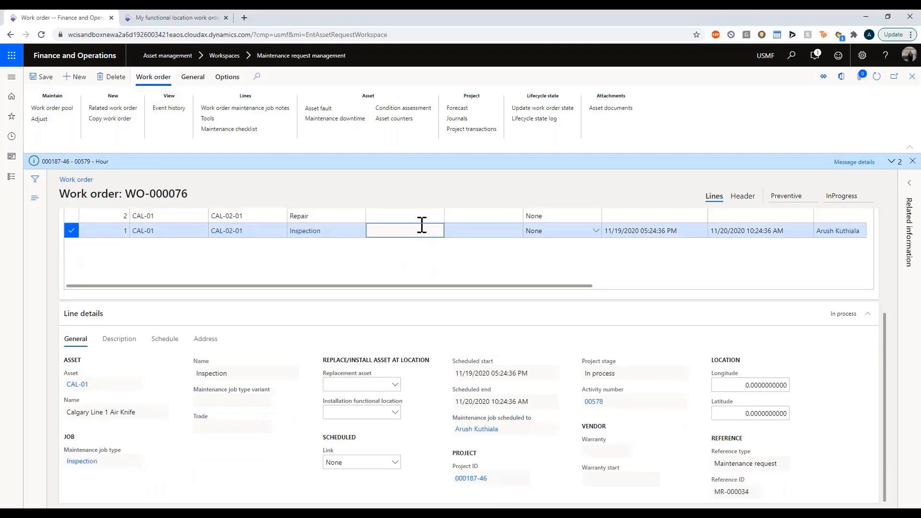
left_click(424, 216)
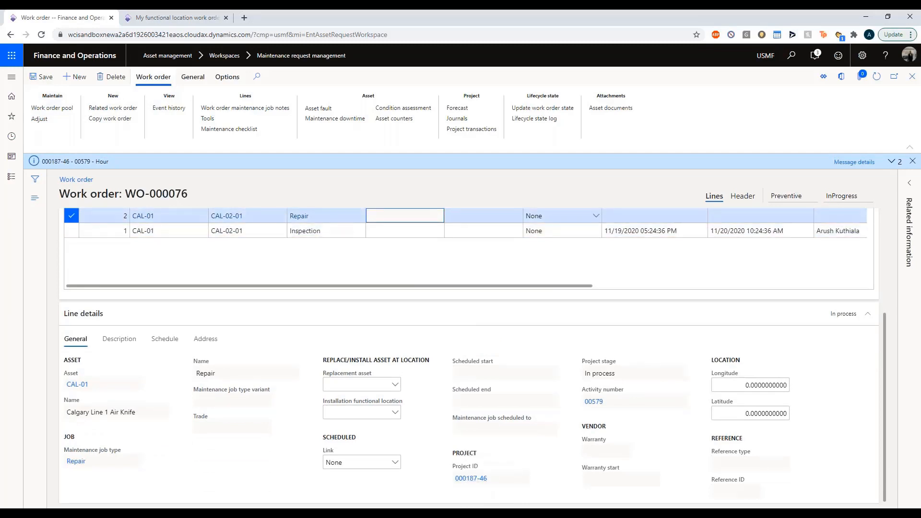
scroll(850, 307, "up", 1)
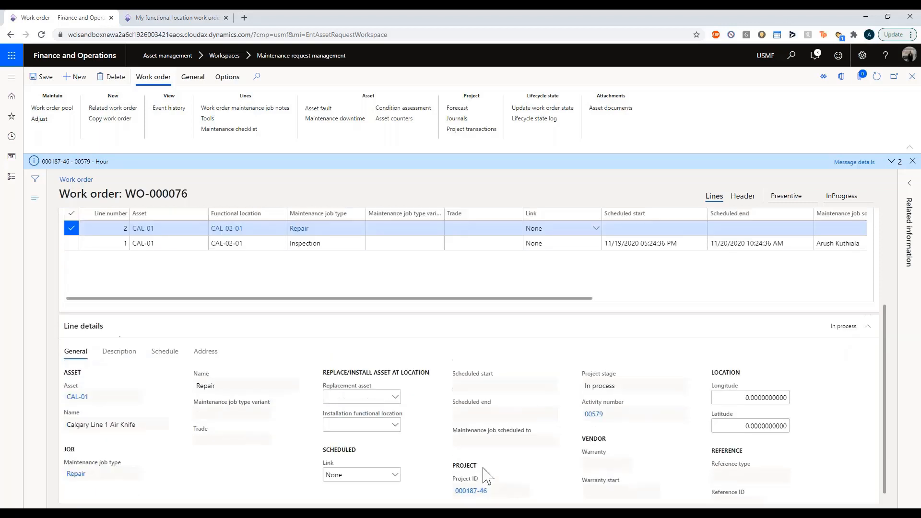
scroll(486, 475, "up", 3)
scroll(549, 412, "right", 3)
scroll(838, 461, "down", 3)
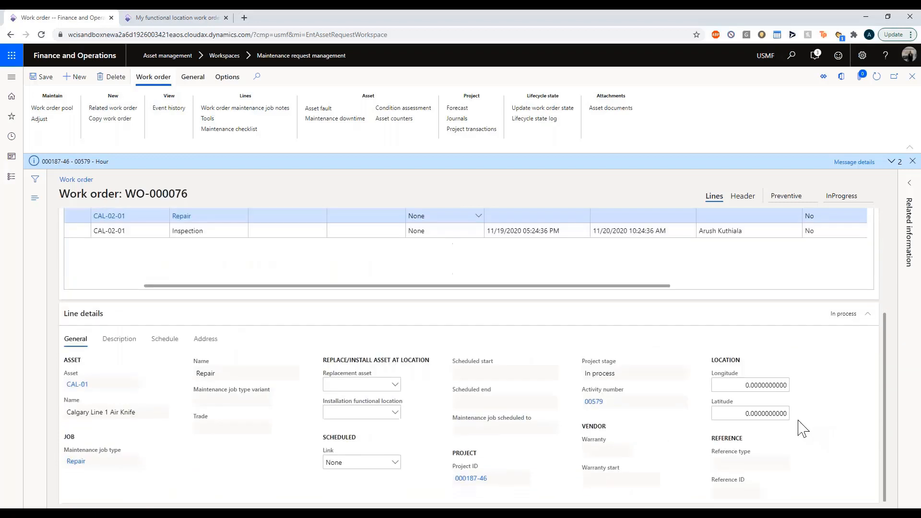
scroll(715, 364, "up", 4)
scroll(686, 379, "down", 2)
scroll(687, 365, "right", 6)
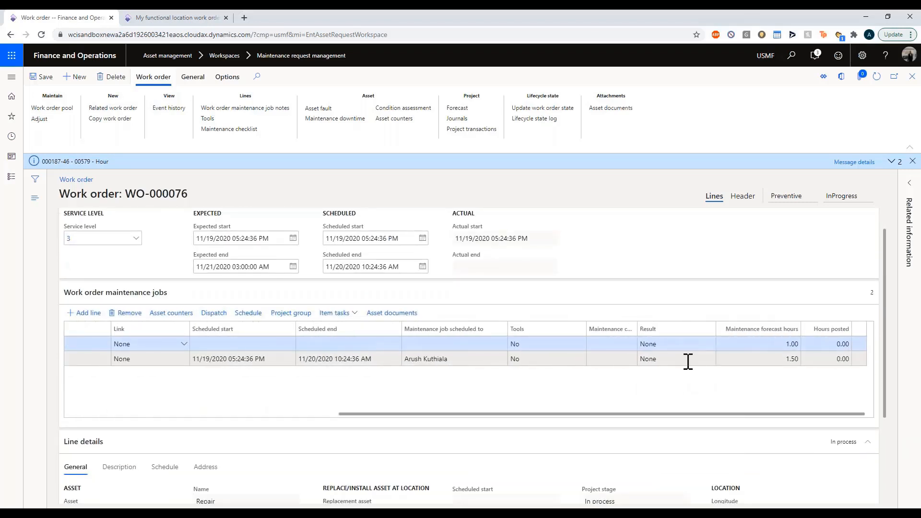
left_click(768, 344)
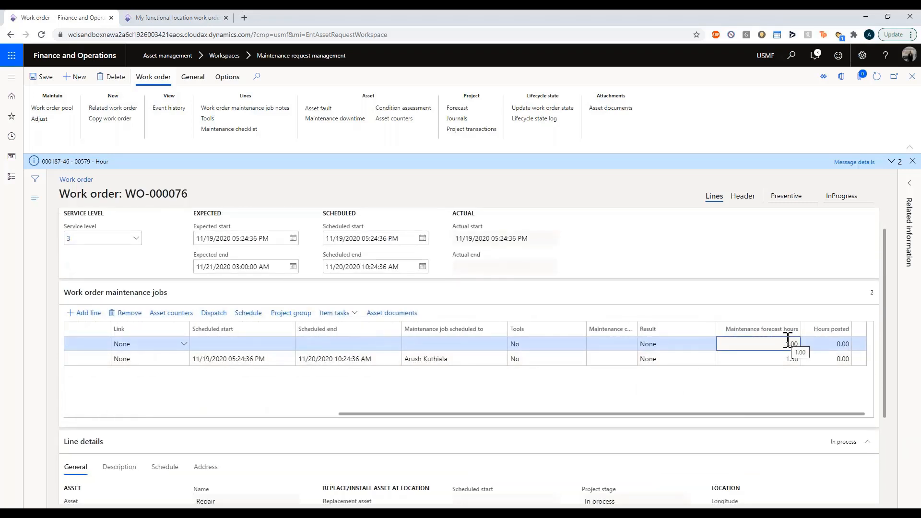
- Set the Repair job's forecast for maintenance hours to 3.00
left_click(486, 109)
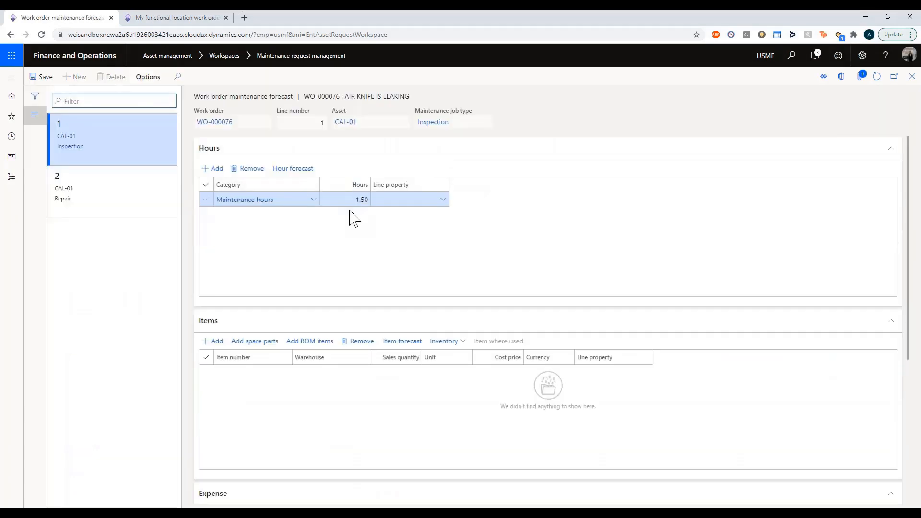
left_click(87, 195)
left_click(354, 199)
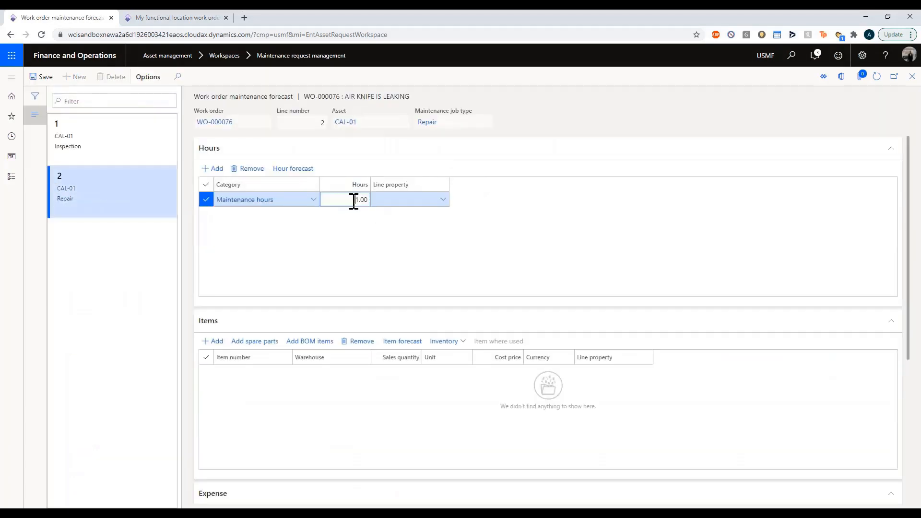
left_click_drag(354, 200, 406, 202)
type("3")
key("Tab")
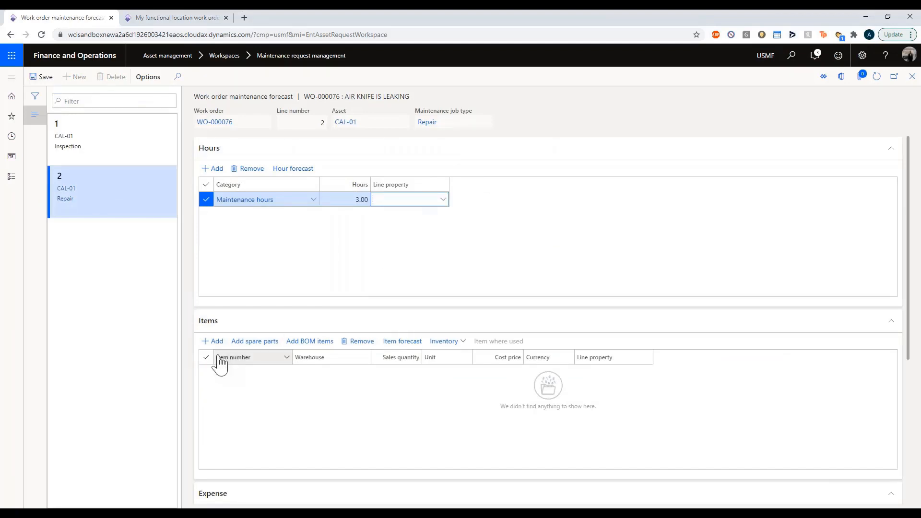
- Add item 1000 from warehouse 11 with cost price 700.00 to the Repair job's forecast, save it and refresh the work order
left_click(214, 341)
type("10")
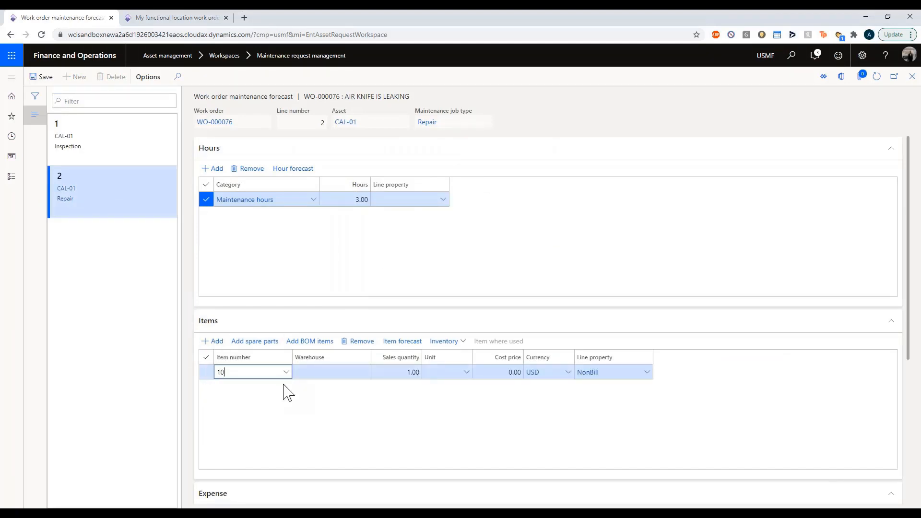
type("00")
key("Tab")
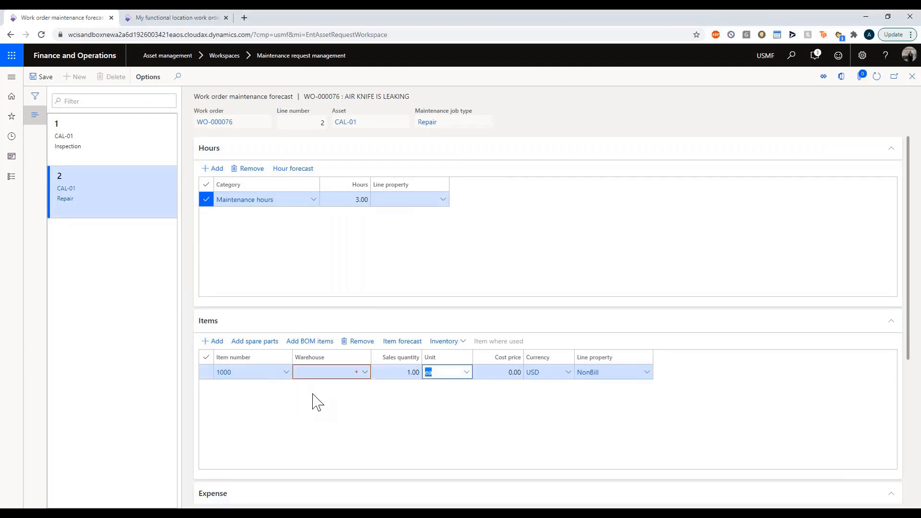
type("11")
key("Tab")
key("Tab")
key("Tab")
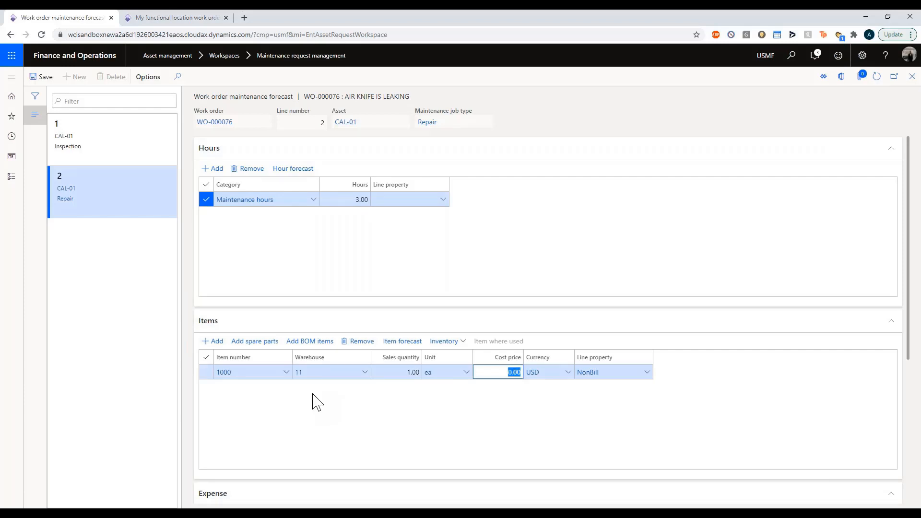
type("700")
key("Tab")
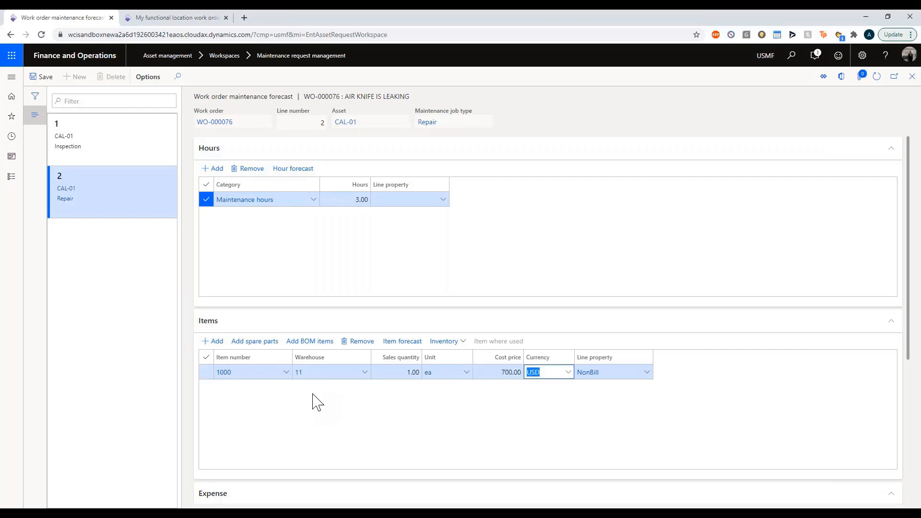
left_click(36, 84)
left_click(912, 77)
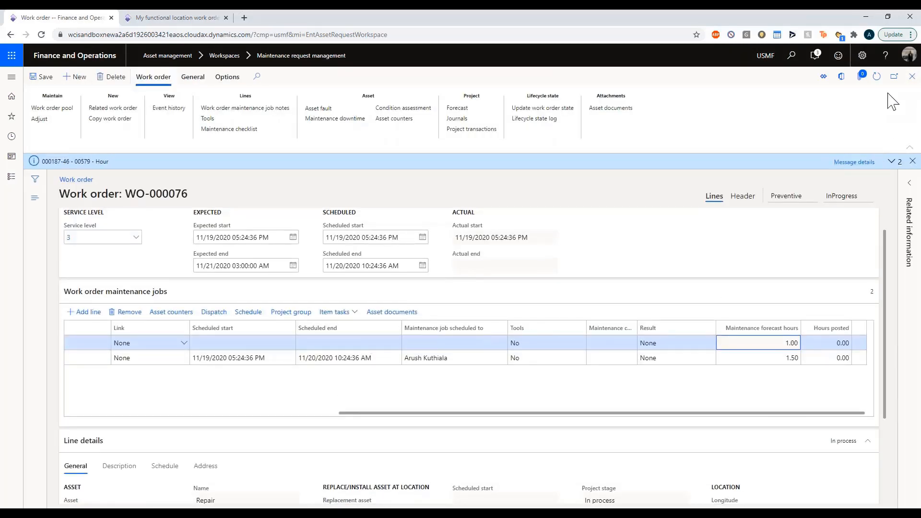
left_click(876, 76)
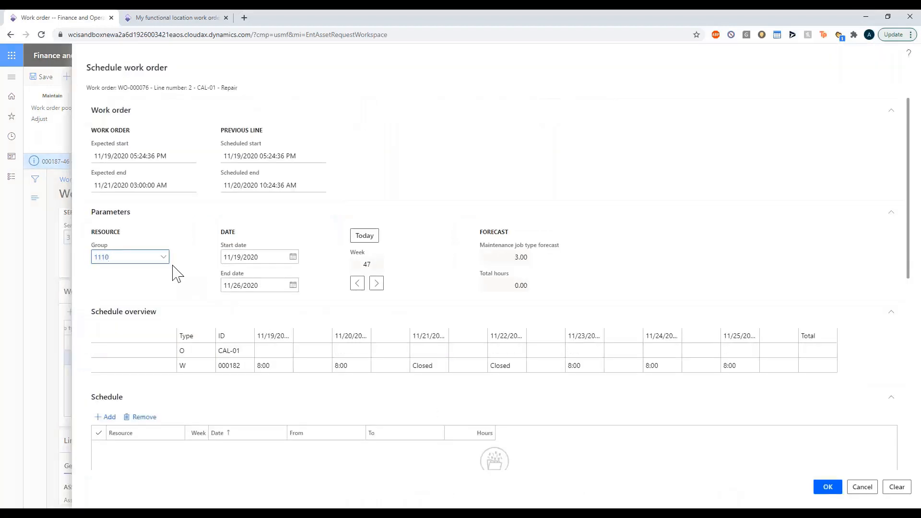
- Switch the Repair job's schedule to resource group 4110 and filter the Resource groups page for that group
left_click(163, 258)
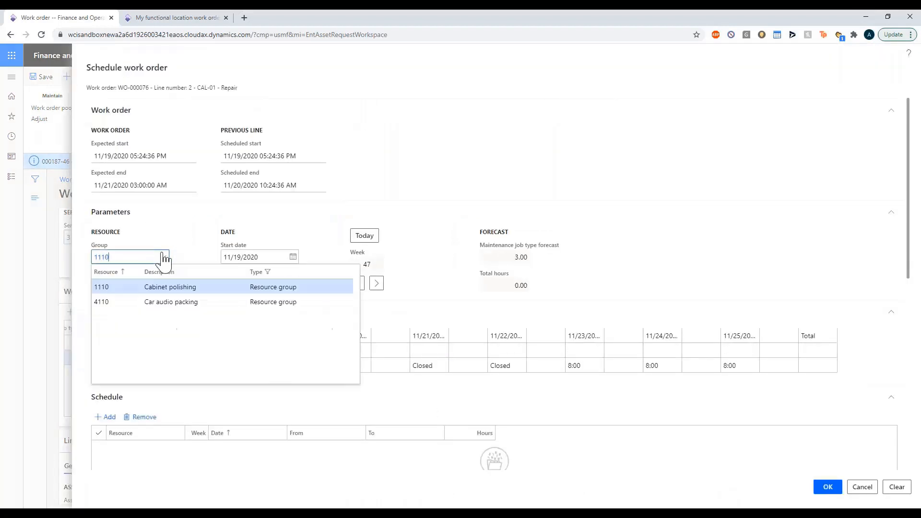
left_click(159, 302)
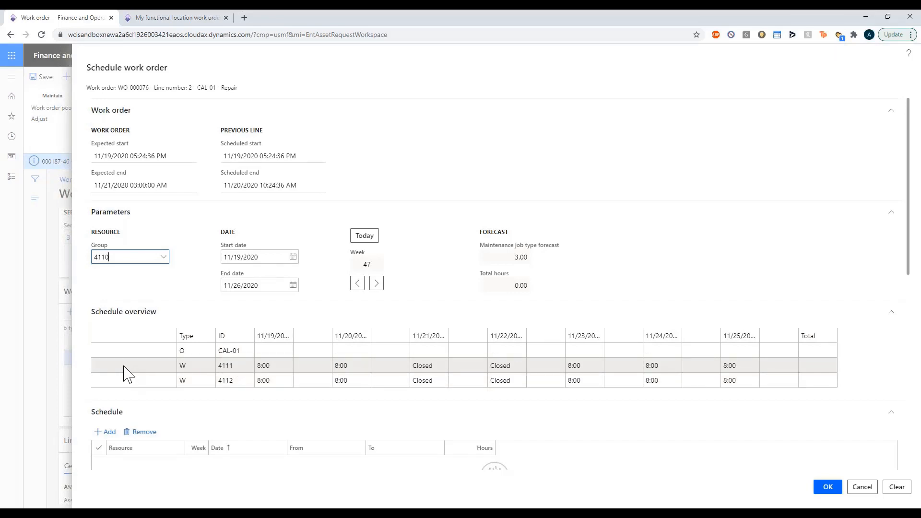
left_click(159, 17)
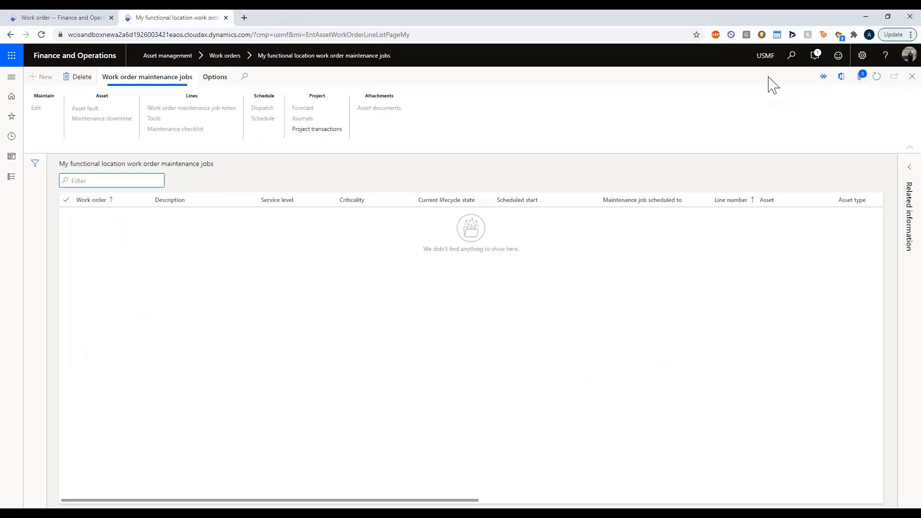
left_click(792, 60)
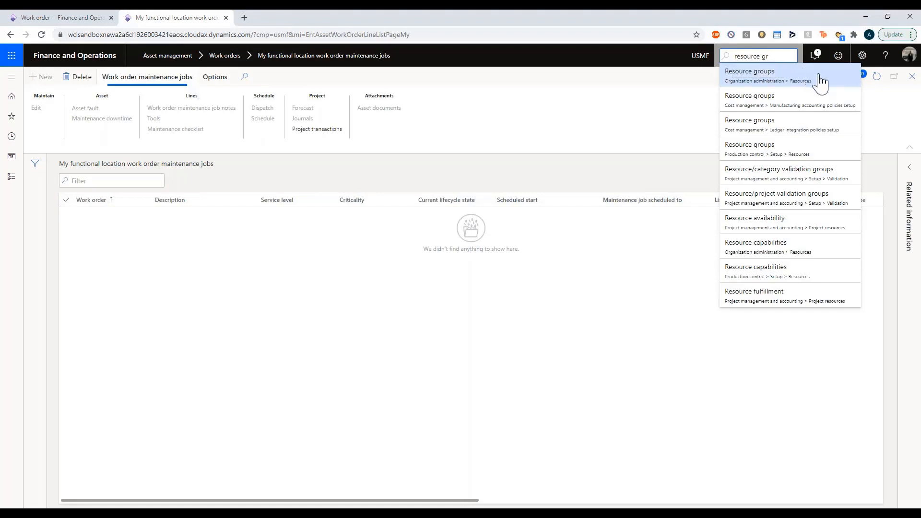
left_click(822, 82)
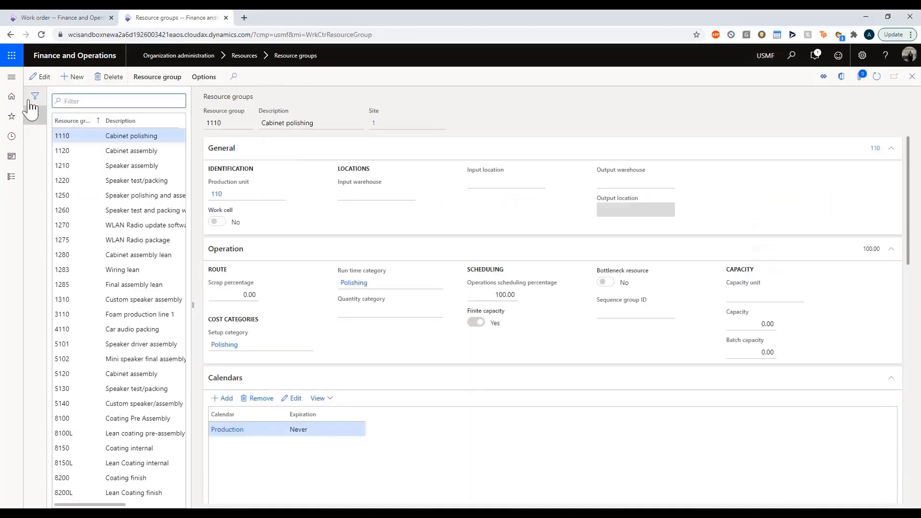
left_click(67, 18)
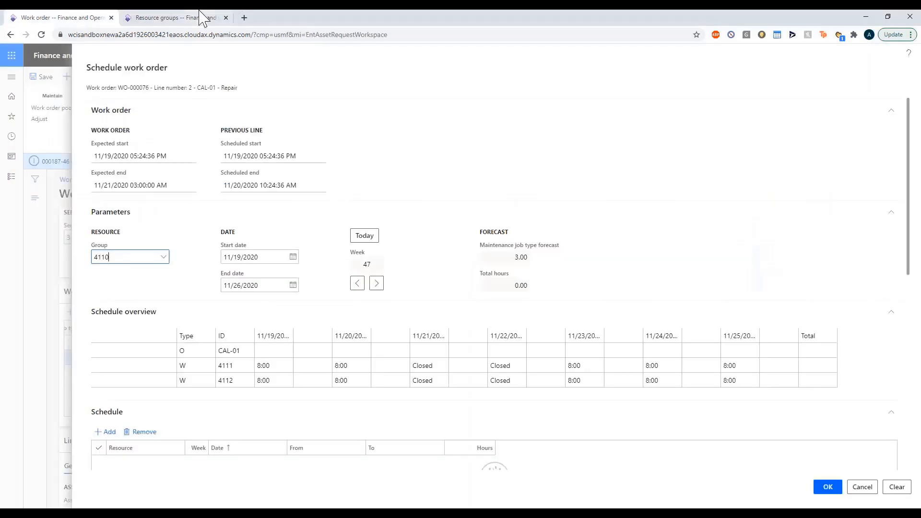
left_click(199, 18)
type("4110")
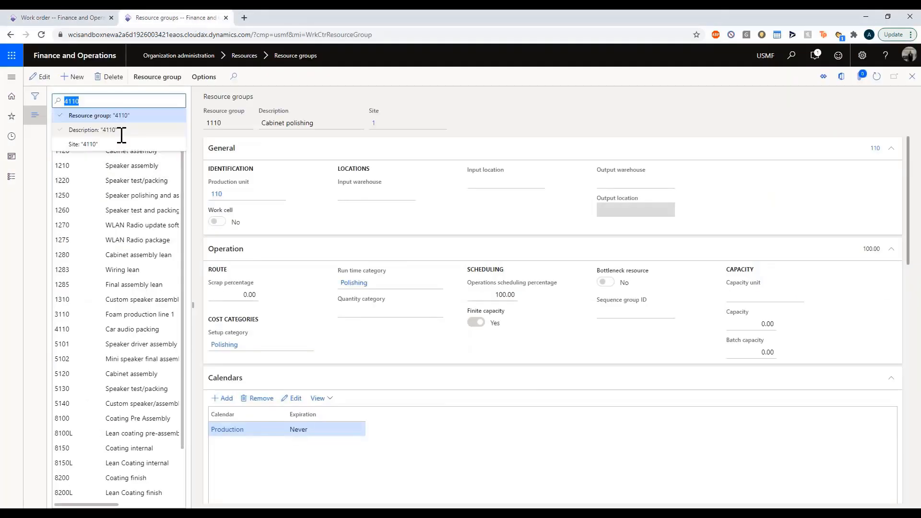
key("Return")
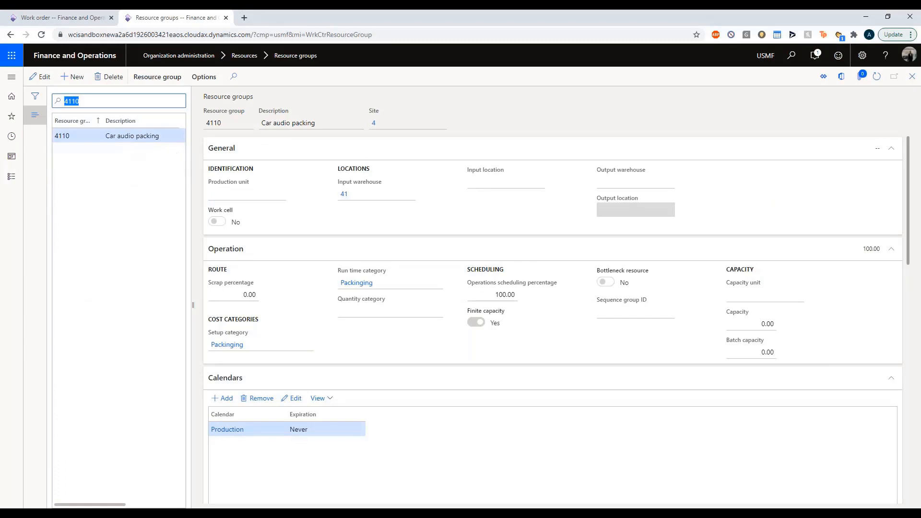
- Examine the resources of group 4110, opening 4111 and 4112 to check which worker is assigned to each
scroll(552, 317, "down", 5)
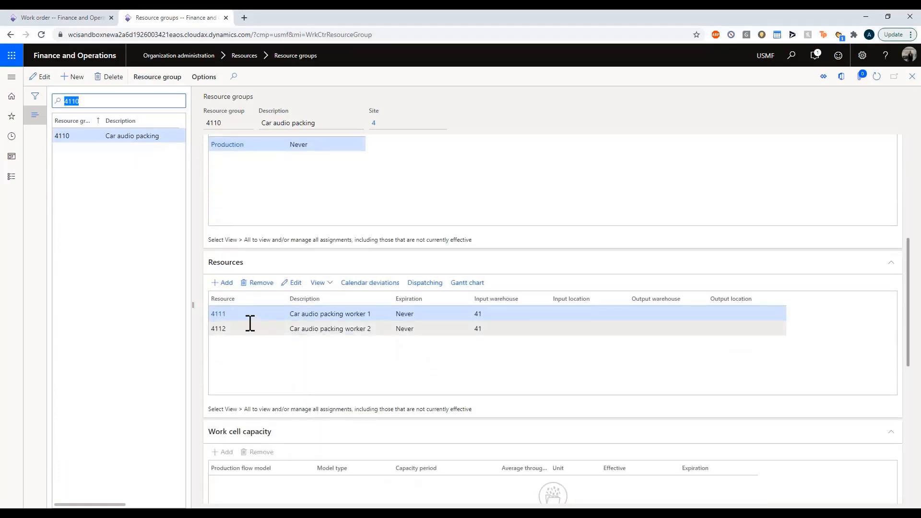
scroll(227, 322, "down", 3)
scroll(281, 314, "up", 3)
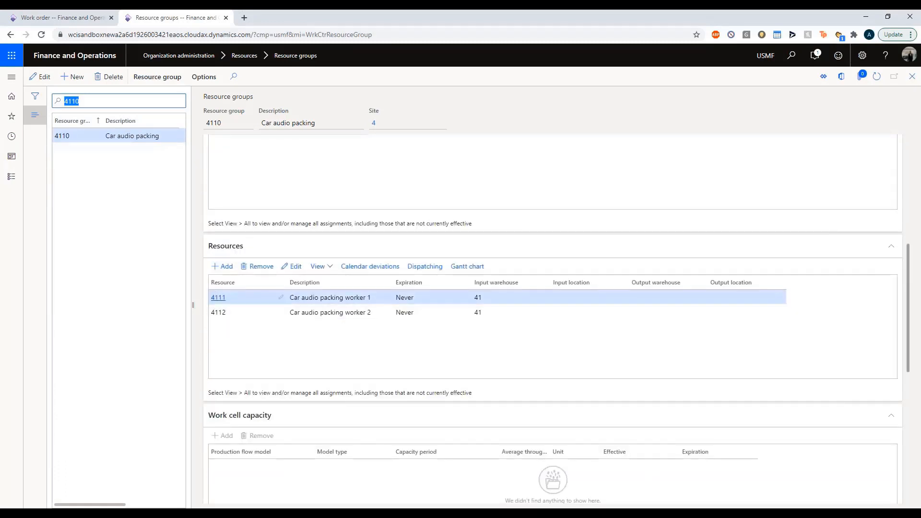
left_click(217, 300)
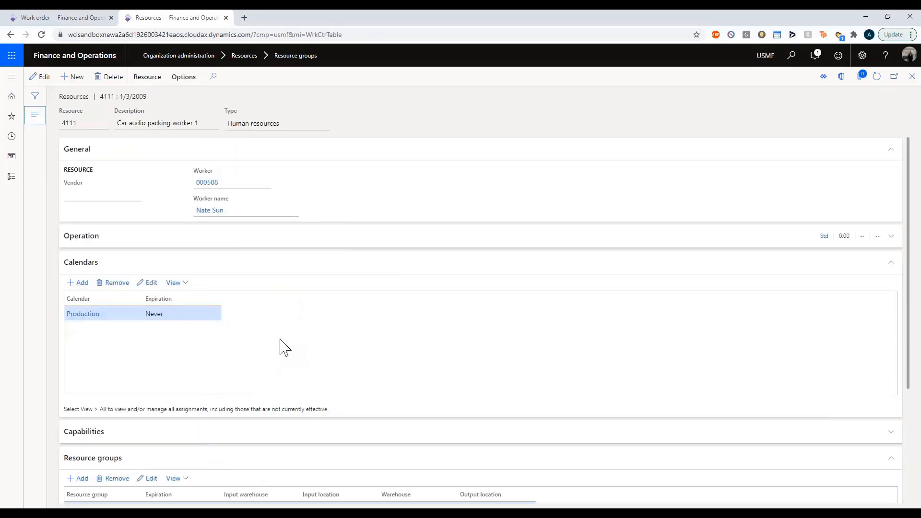
scroll(225, 391, "down", 3)
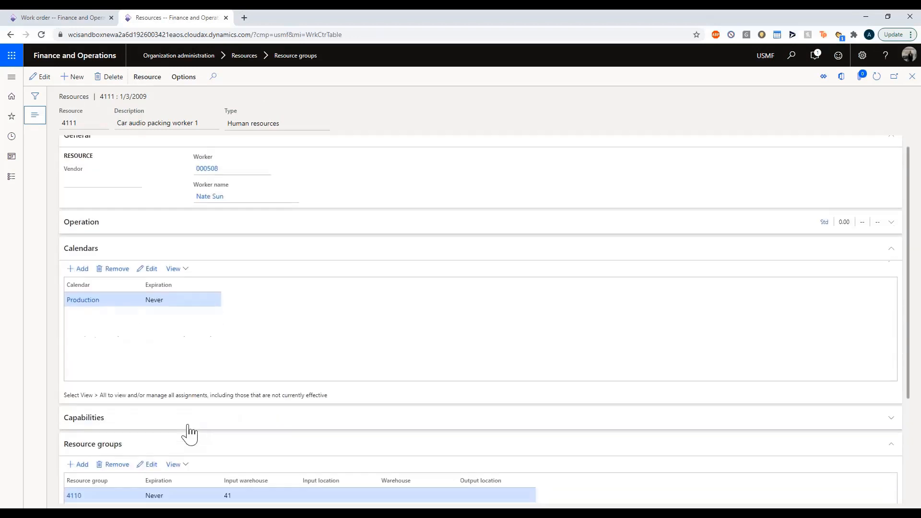
left_click(912, 76)
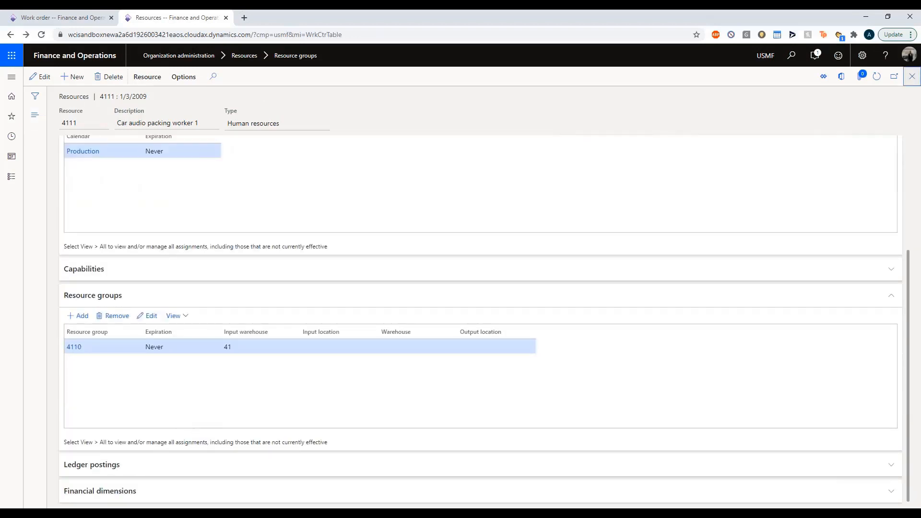
left_click(235, 309)
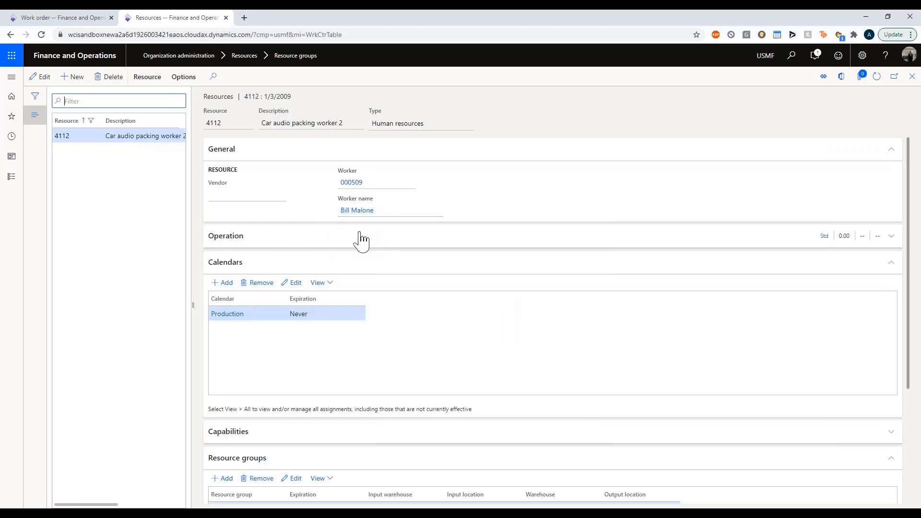
- Return to the work order schedule and set its resource group to 1110
left_click(98, 19)
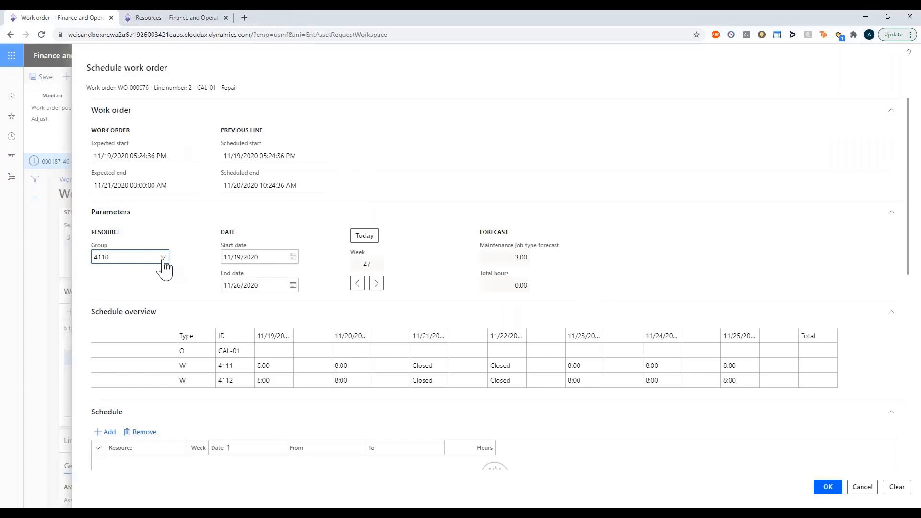
left_click(163, 257)
left_click(136, 288)
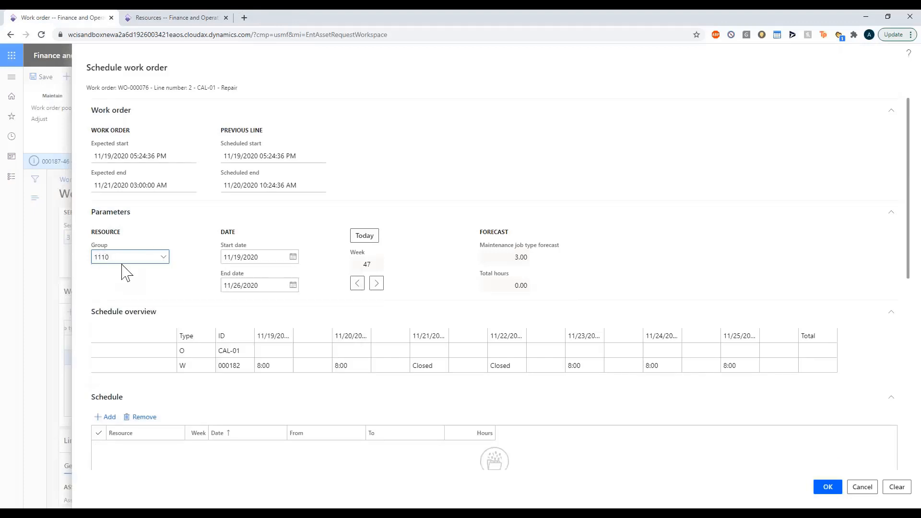
- Filter the Resource groups page for group 1110 and examine its list of resources
left_click(224, 18)
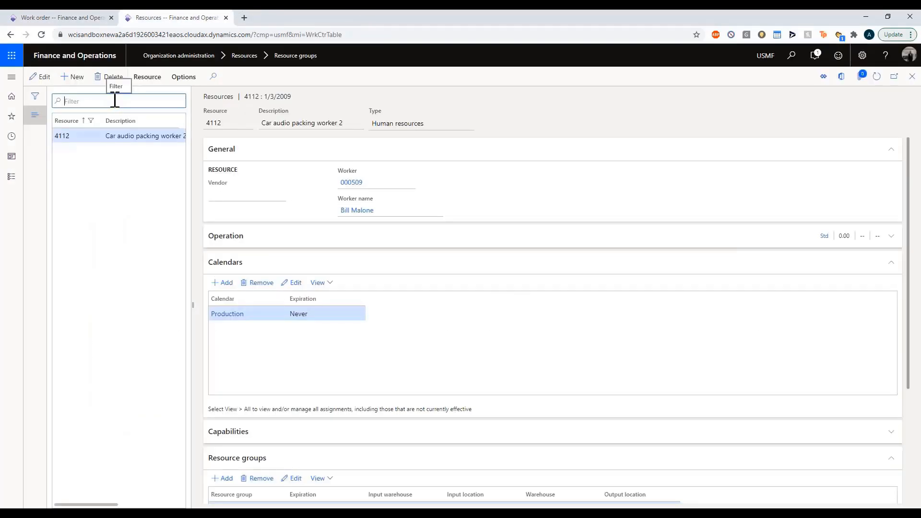
left_click(912, 76)
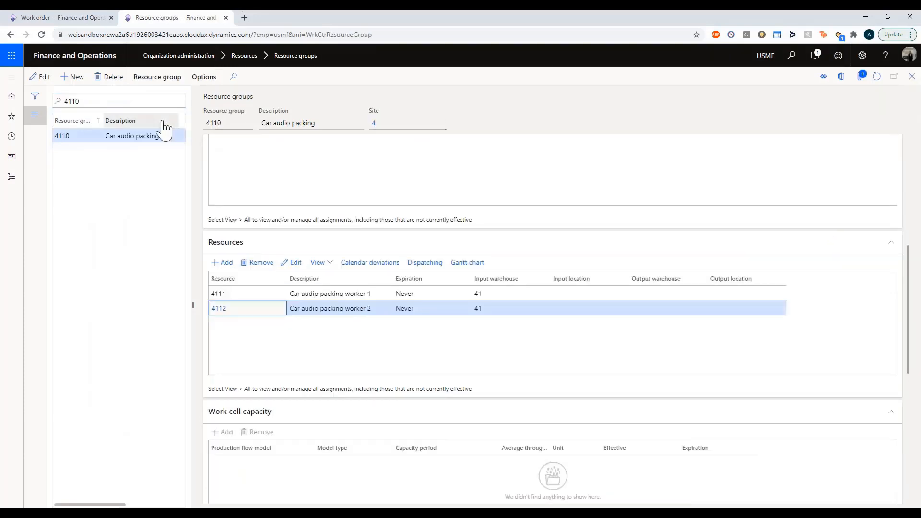
left_click(130, 102)
type("1")
key("Return")
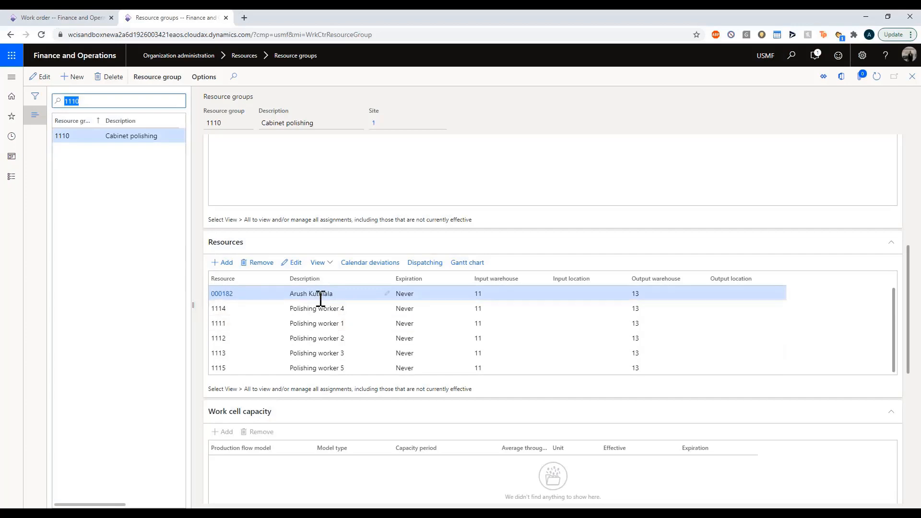
left_click(293, 294)
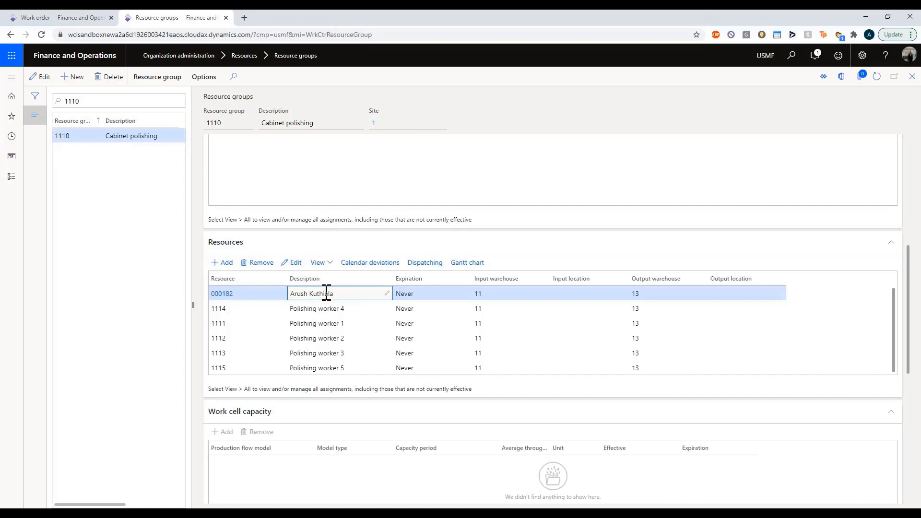
- Schedule 3 hours on 11/19/2020 for the group 1110 worker on the Repair job and confirm the schedule
left_click(67, 18)
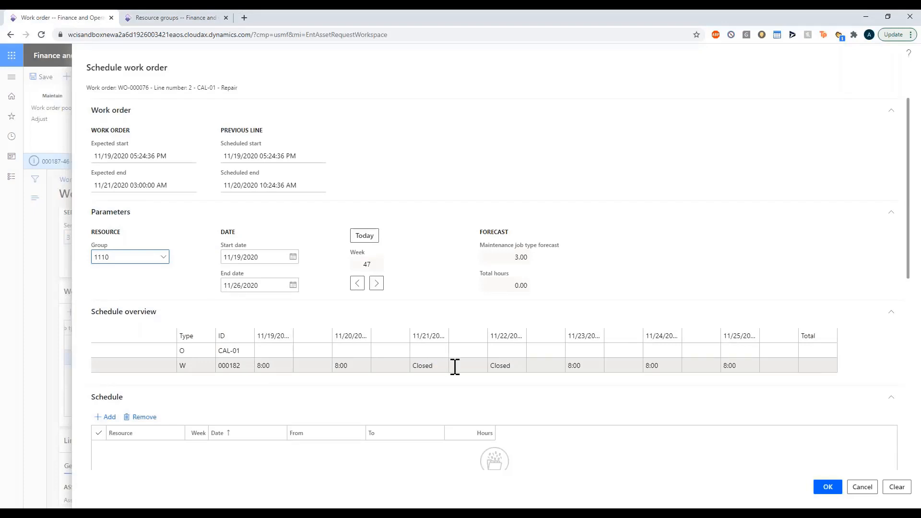
scroll(318, 402, "down", 3)
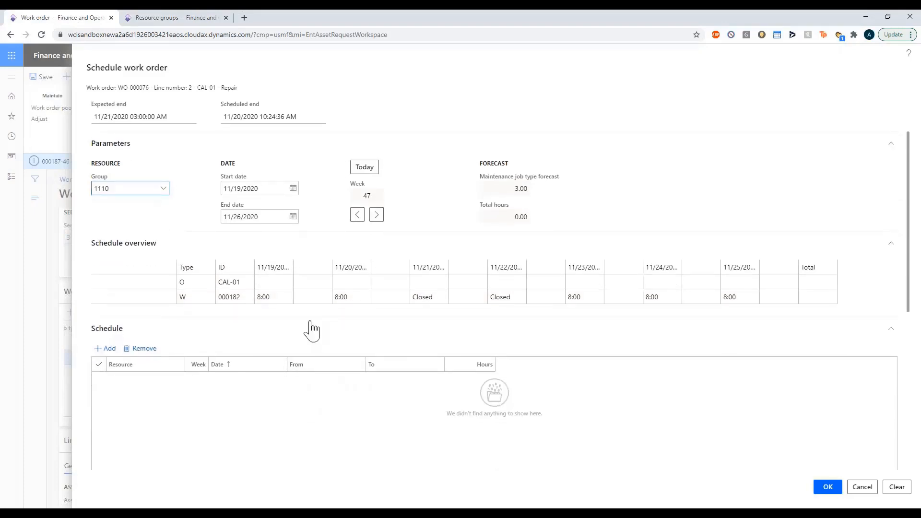
left_click(312, 297)
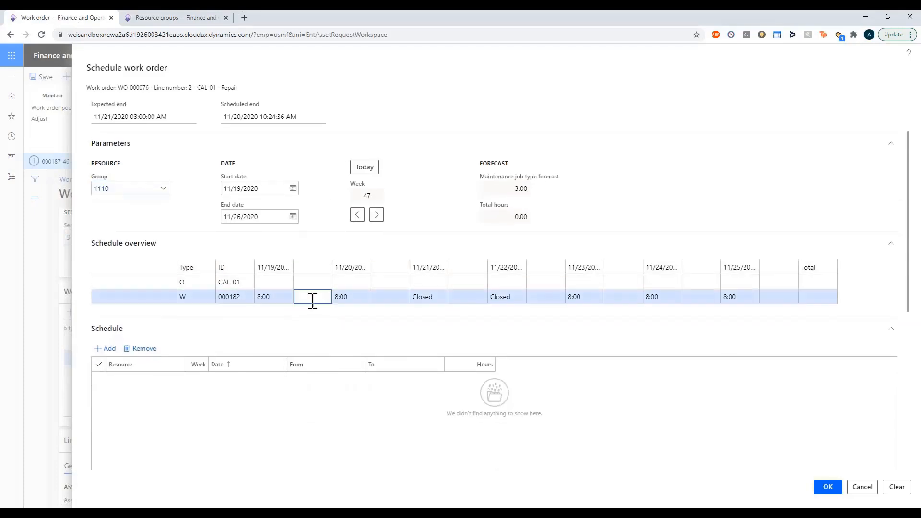
type("3")
key("Tab")
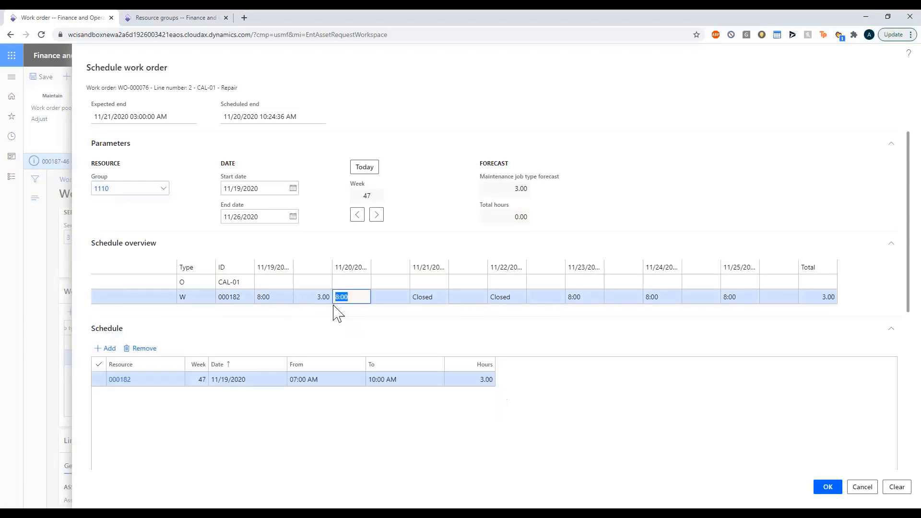
left_click(825, 487)
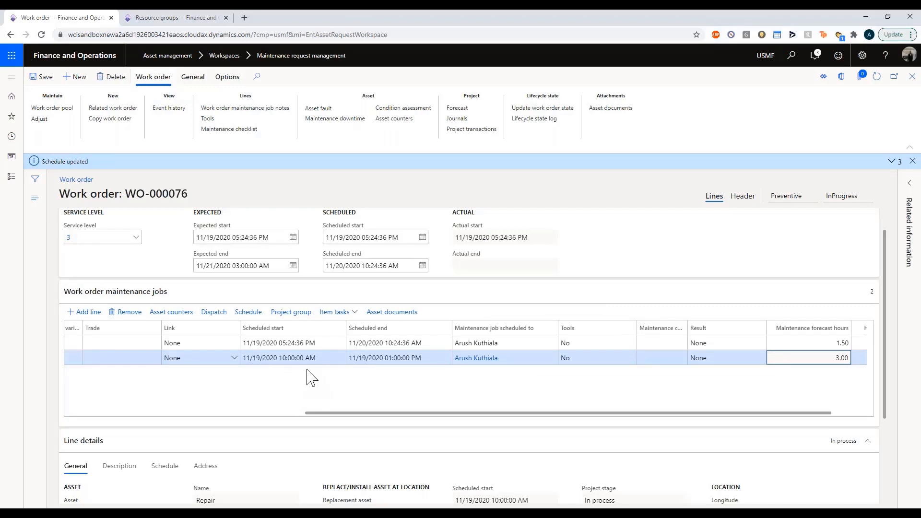
- Review both job lines' scheduled times, assigned worker, forecast hours and posted hours, and refresh the work order
scroll(305, 374, "left", 3)
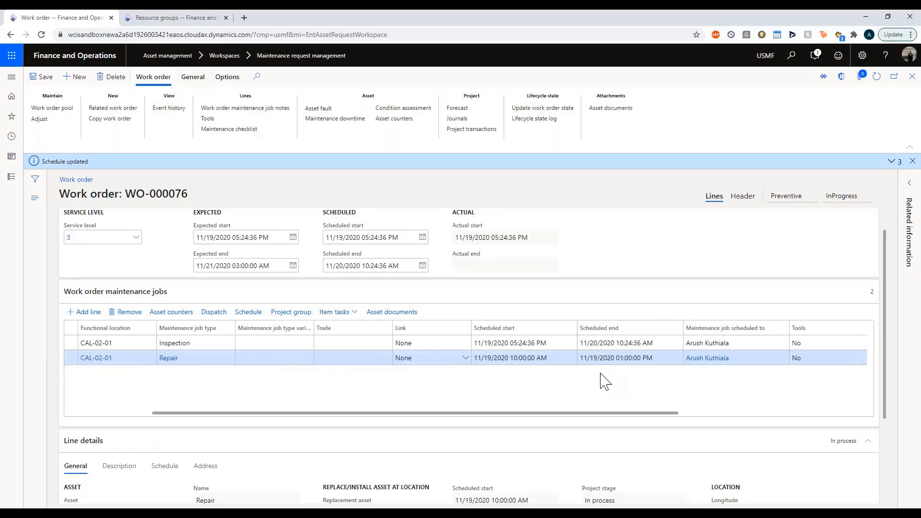
scroll(604, 382, "right", 2)
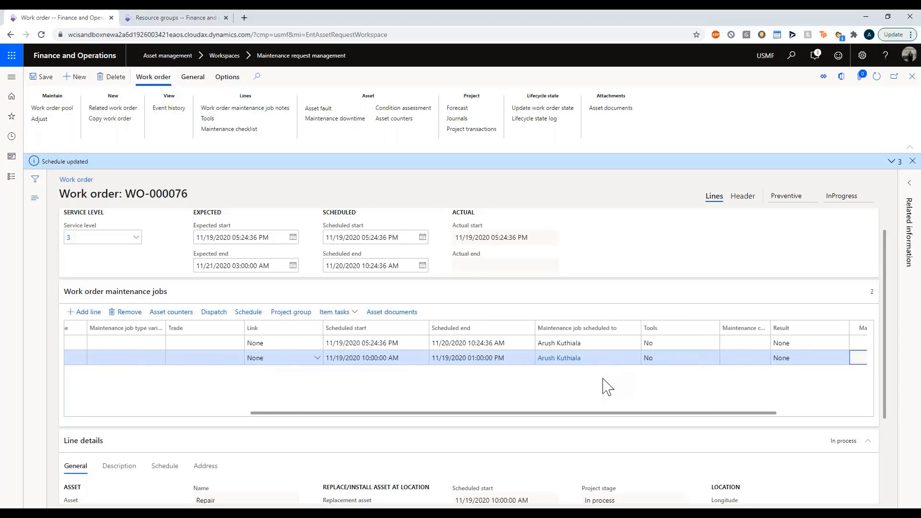
scroll(590, 383, "right", 3)
scroll(461, 394, "right", 1)
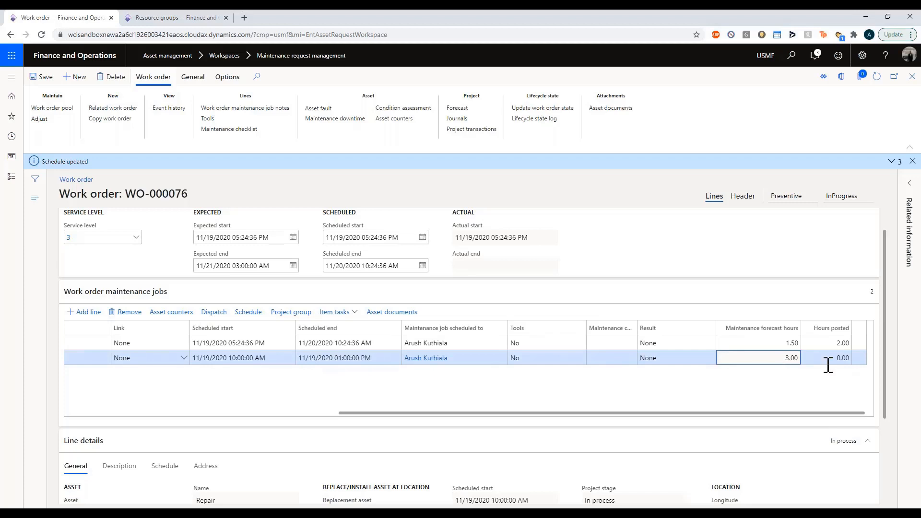
left_click(878, 78)
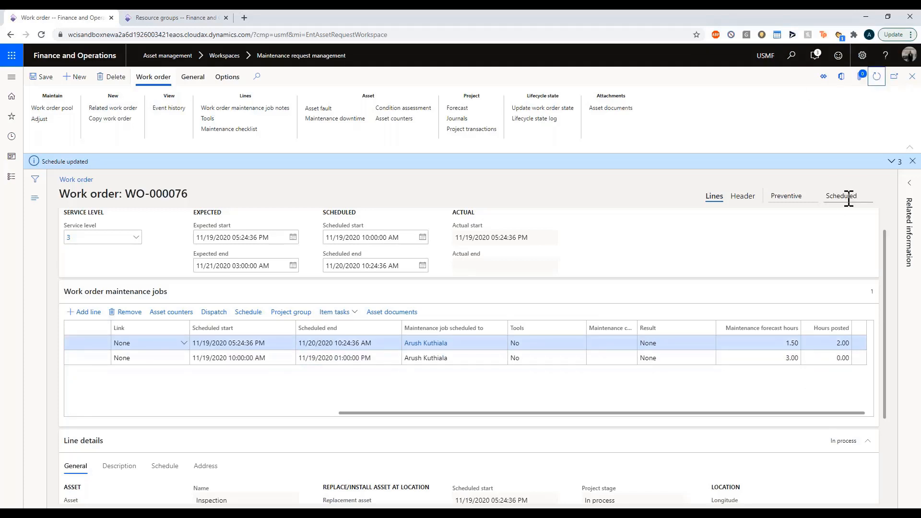
- Update the work order's lifecycle state to InProgress, keeping the actual start of 11/19/2020 05:24:36 PM
left_click(789, 357)
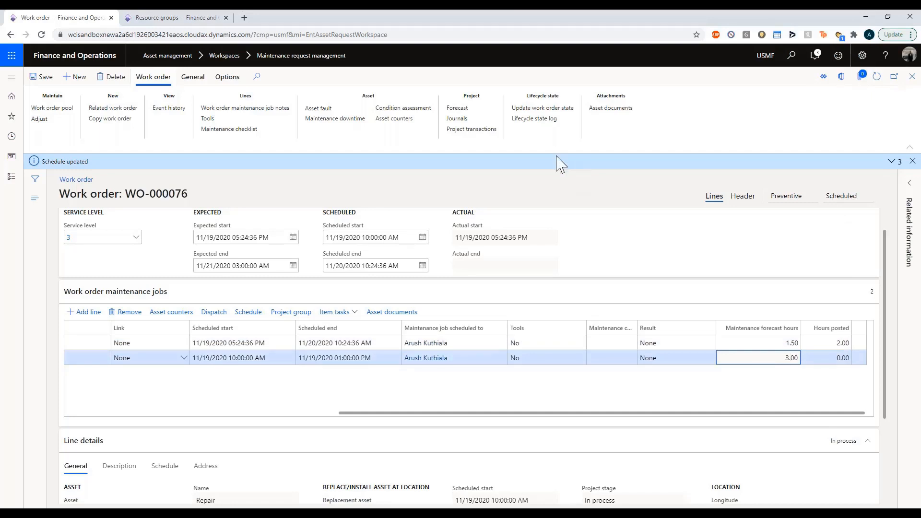
left_click(556, 111)
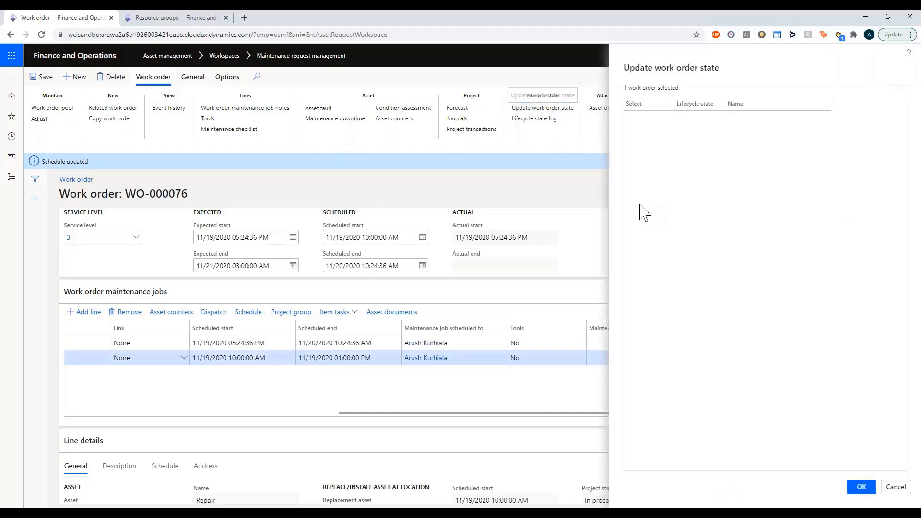
left_click(631, 178)
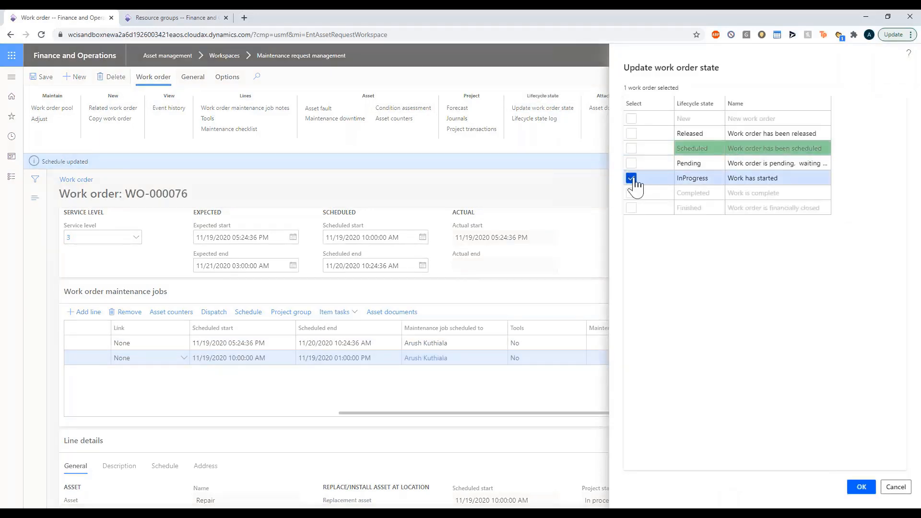
left_click(857, 489)
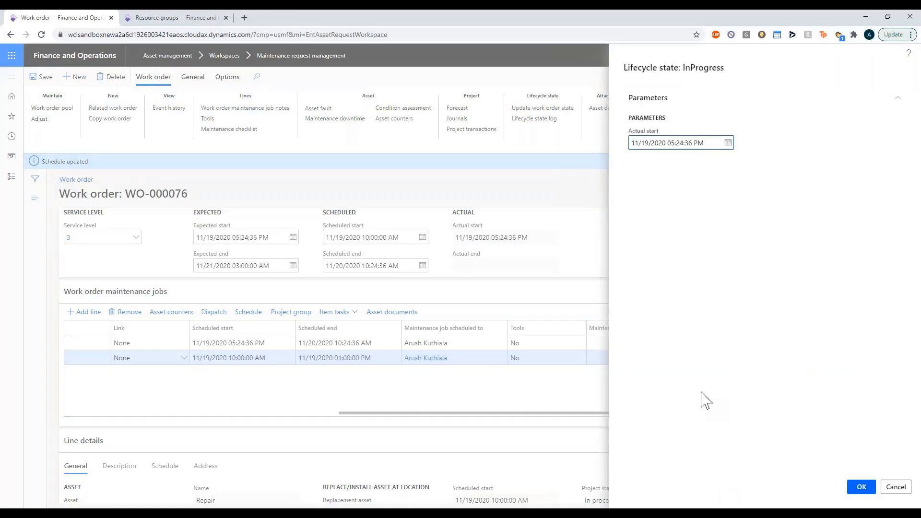
left_click(862, 487)
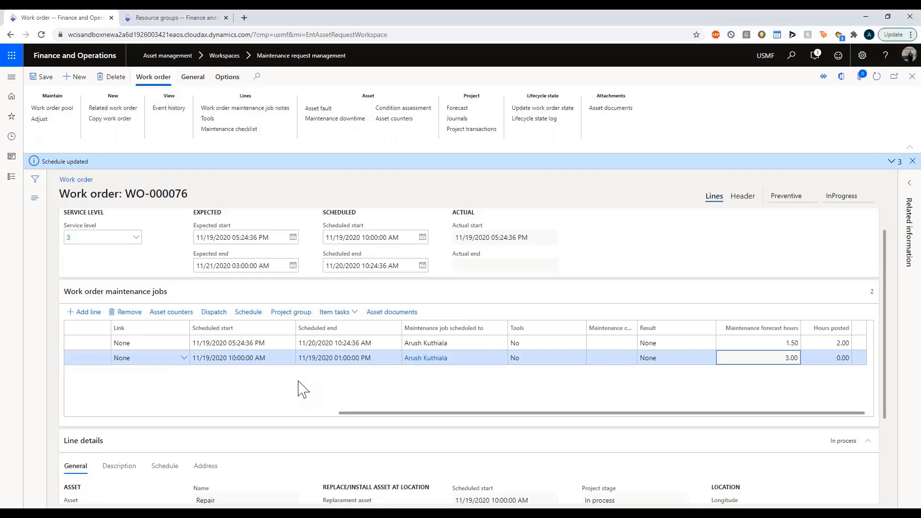
- Create a purchase order from the Repair job for vendor Acme Office Supplies, using site 1 and warehouse 11
left_click(333, 312)
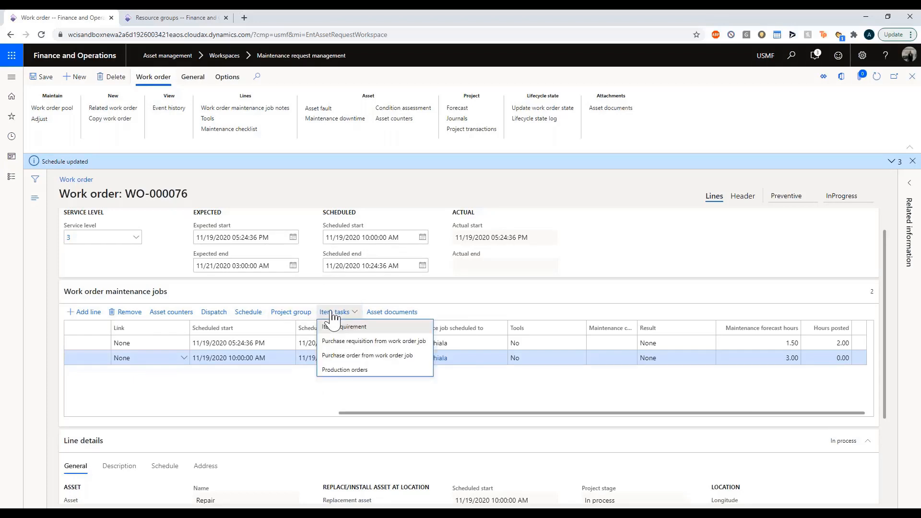
left_click(425, 357)
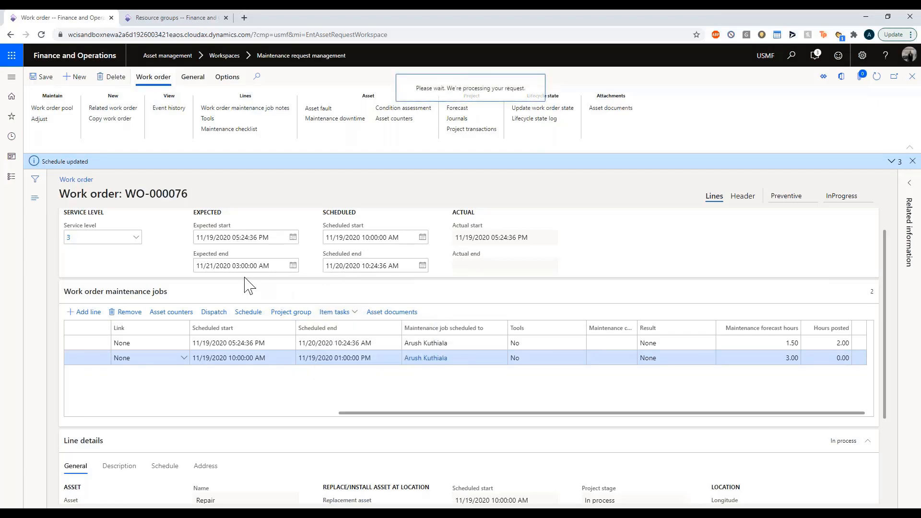
left_click(47, 77)
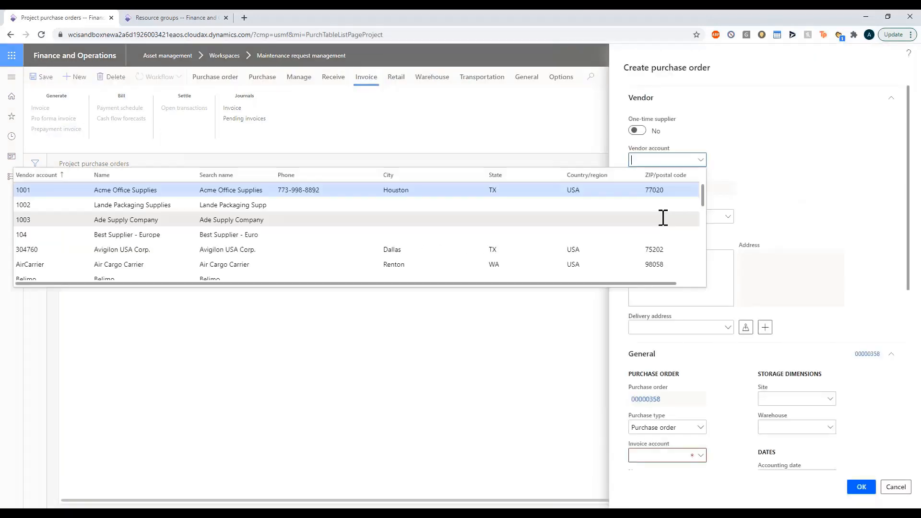
key("Tab")
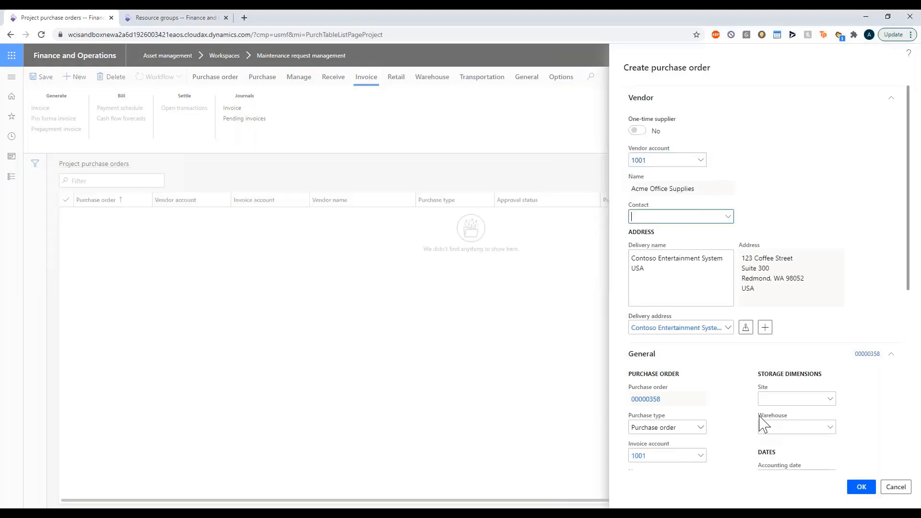
left_click(777, 426)
type("11")
key("Tab")
scroll(808, 434, "down", 2)
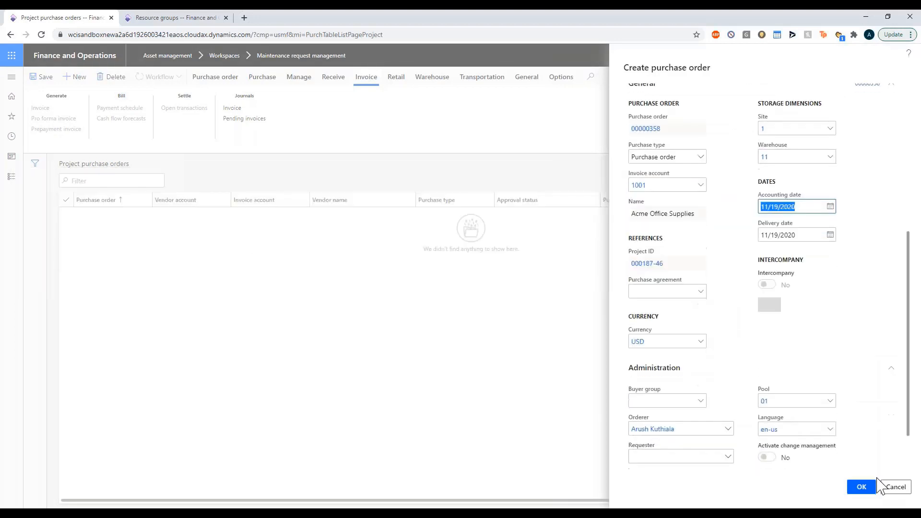
left_click(861, 486)
left_click(519, 272)
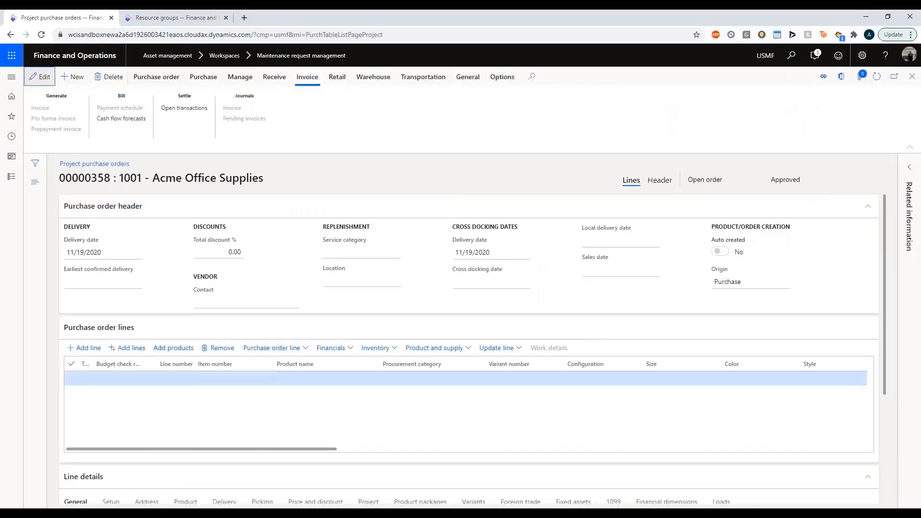
- Enter item 1000 on the purchase order line and confirm the purchase order
left_click(234, 379)
type("1000")
key("Tab")
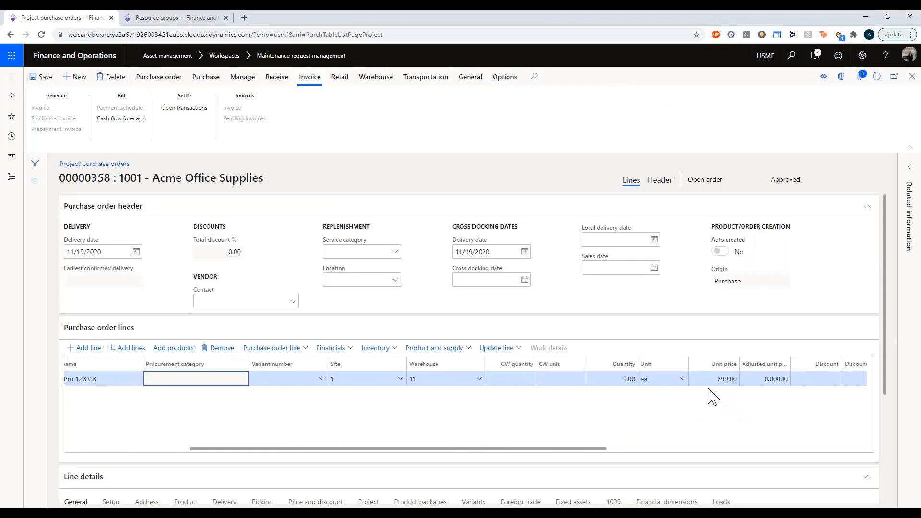
left_click(205, 76)
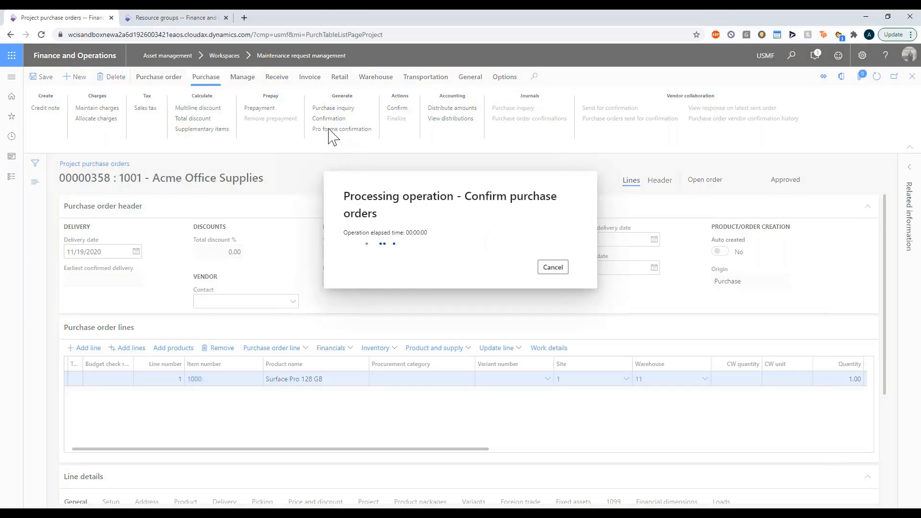
- Post the purchase order's product receipt with receipt number 765987 and return to the work order
left_click(273, 77)
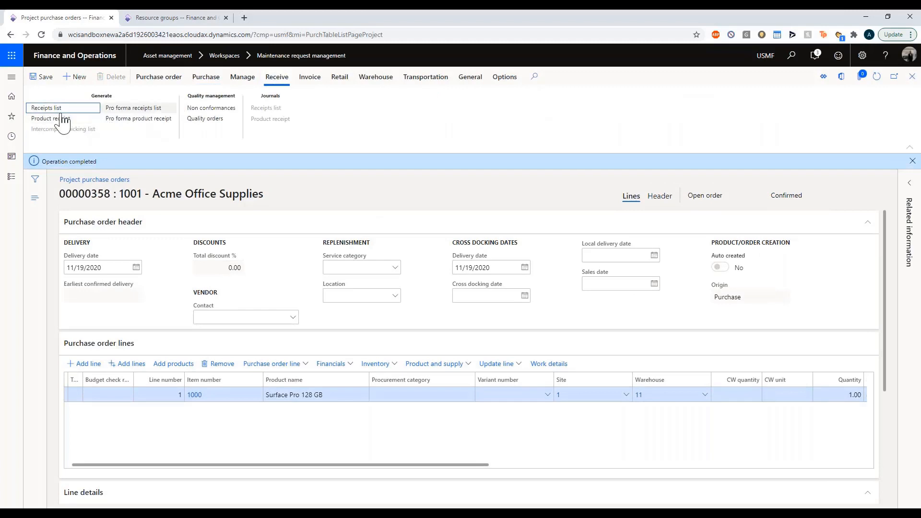
left_click(59, 119)
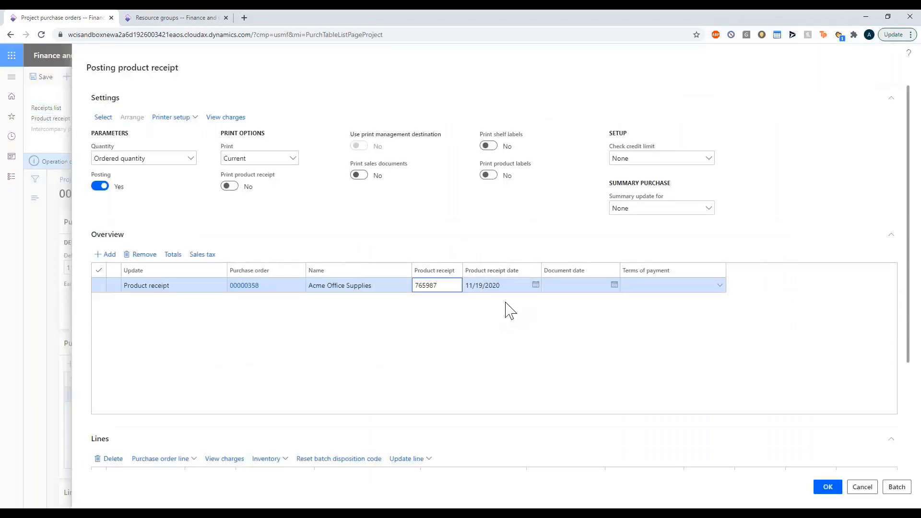
type("765987")
left_click(823, 487)
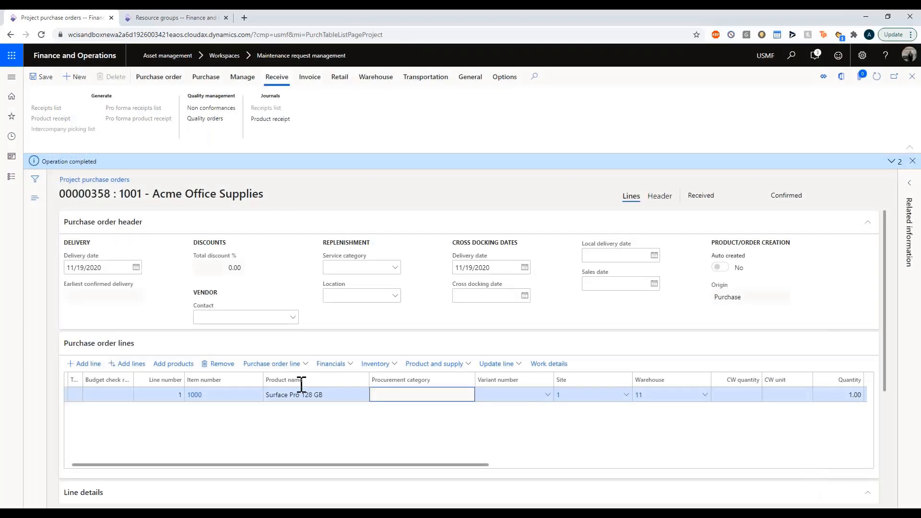
left_click(912, 76)
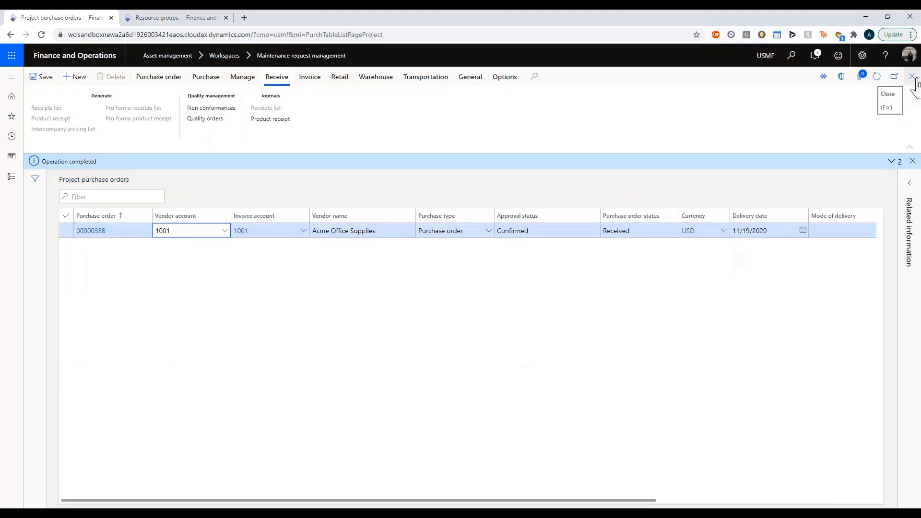
left_click(911, 76)
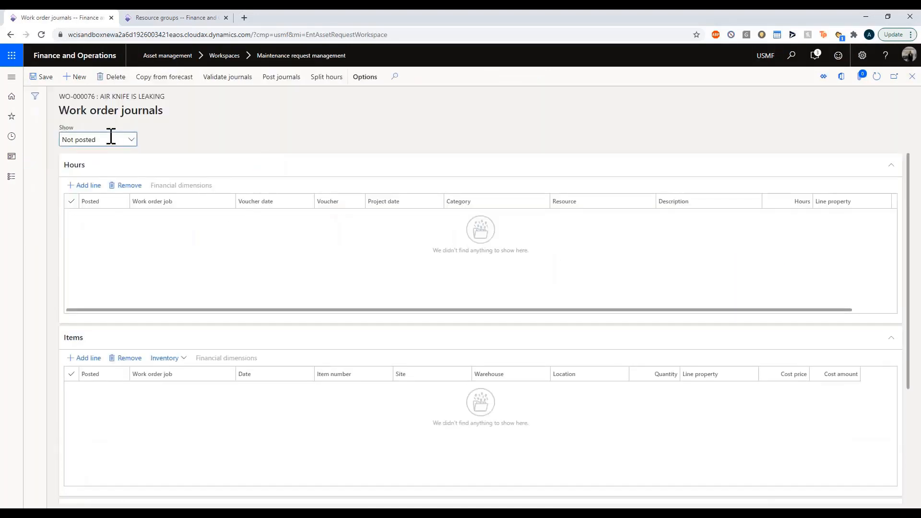
- Add a work order journal line of 2.50 maintenance hours for the Repair job and post the journal
left_click(76, 77)
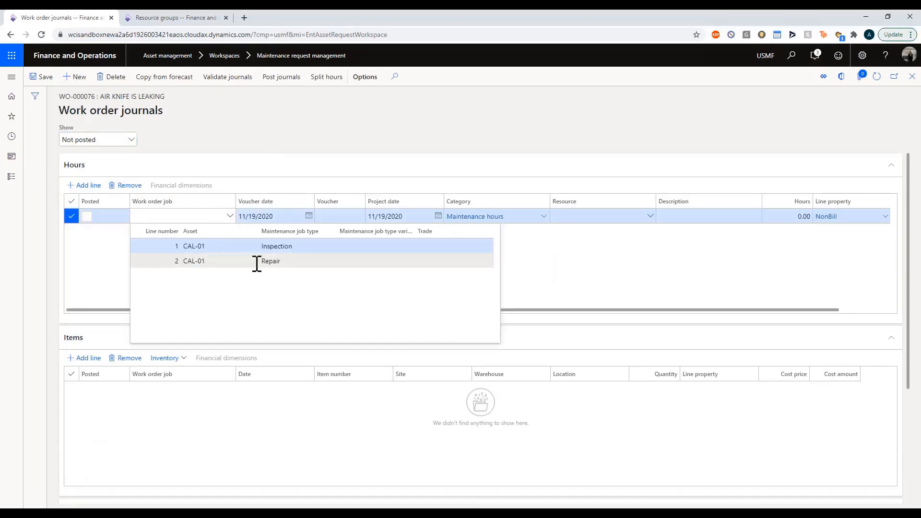
left_click(263, 261)
scroll(559, 237, "right", 1)
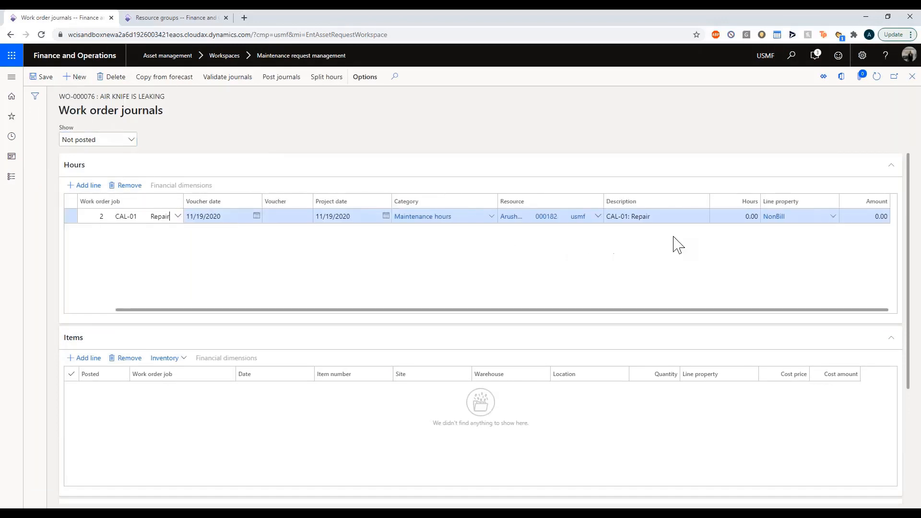
left_click(739, 214)
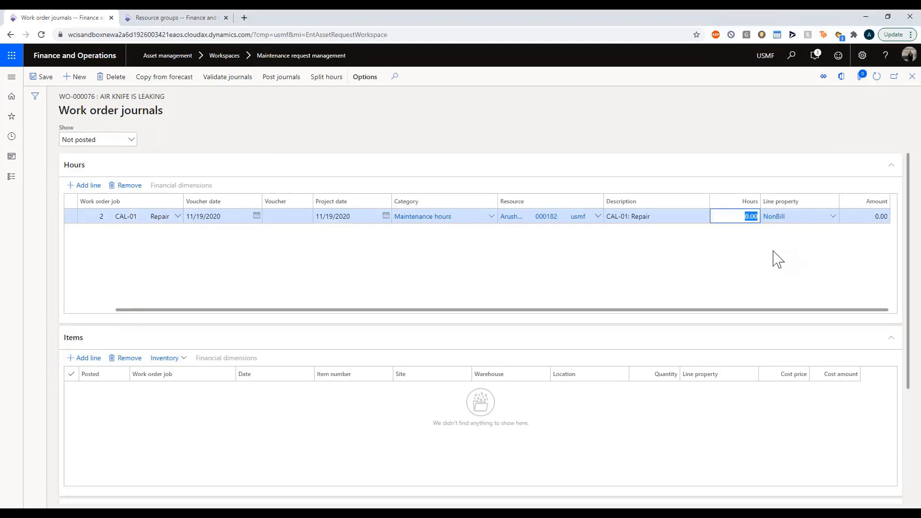
key("Tab")
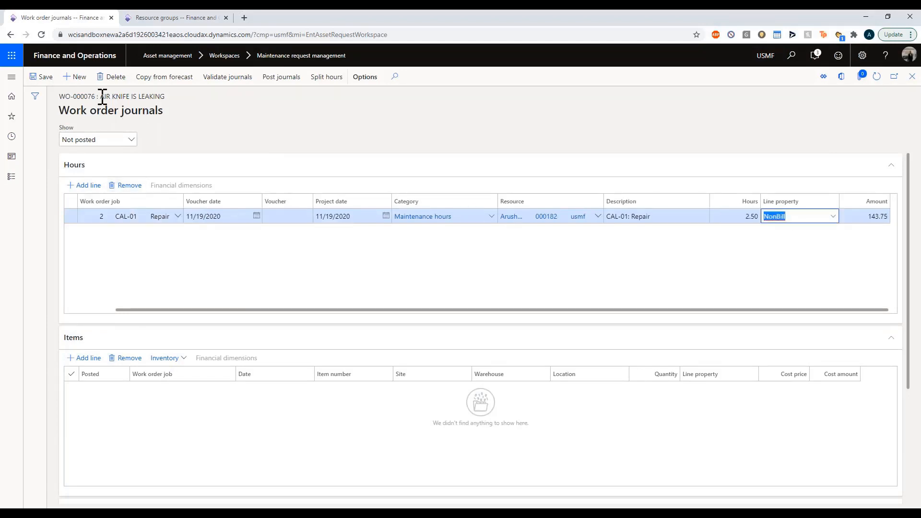
left_click(281, 77)
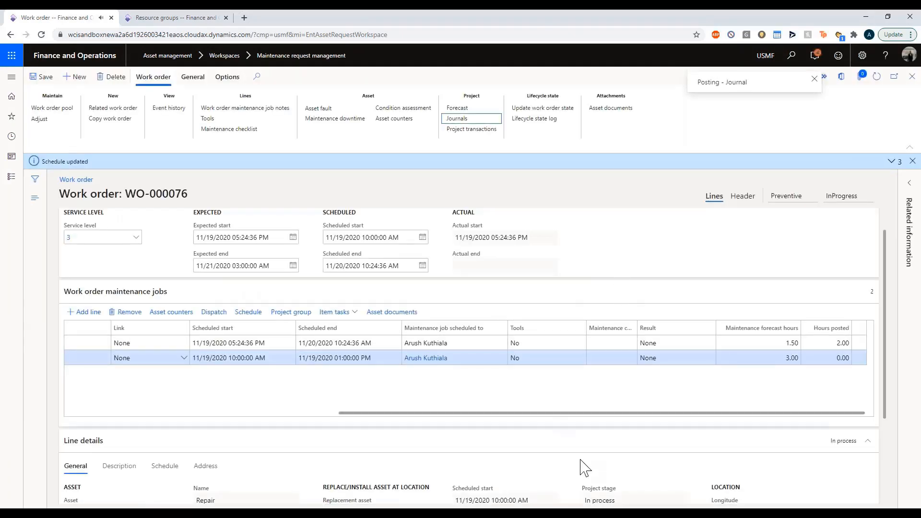
- Open the Repair job's project statements and calculate the Deviation of actual versus budget with the Original budget model
scroll(584, 467, "down", 3)
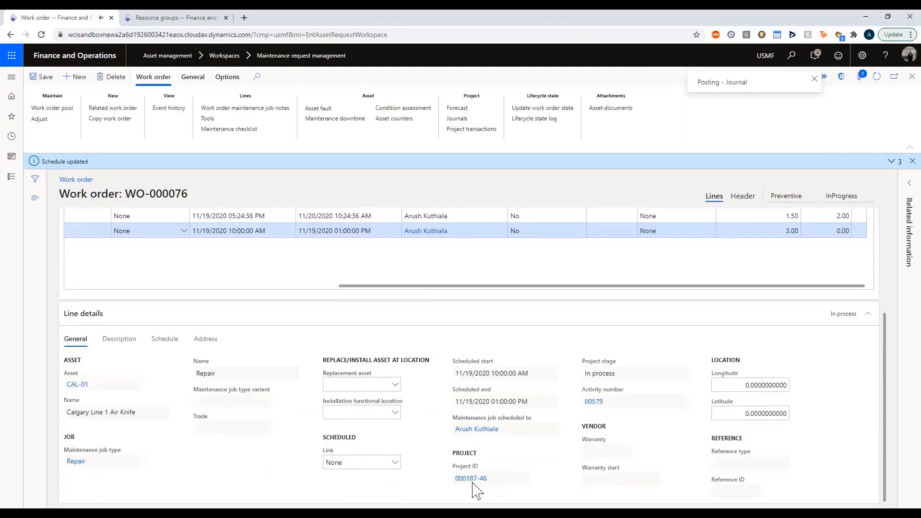
left_click(468, 478)
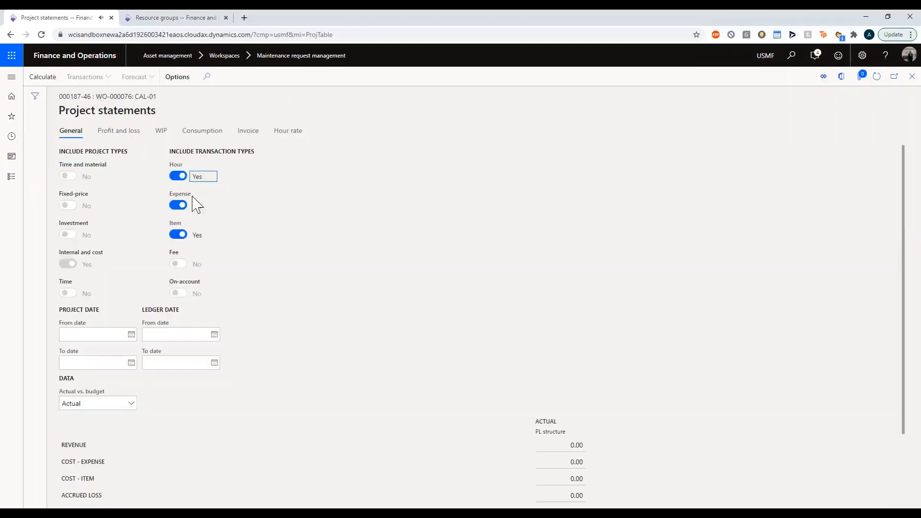
left_click(131, 405)
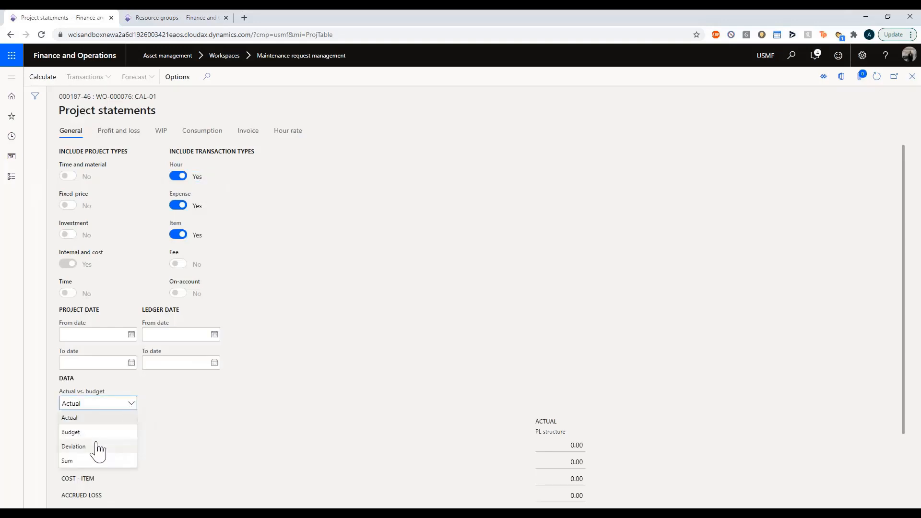
left_click(94, 447)
left_click(44, 78)
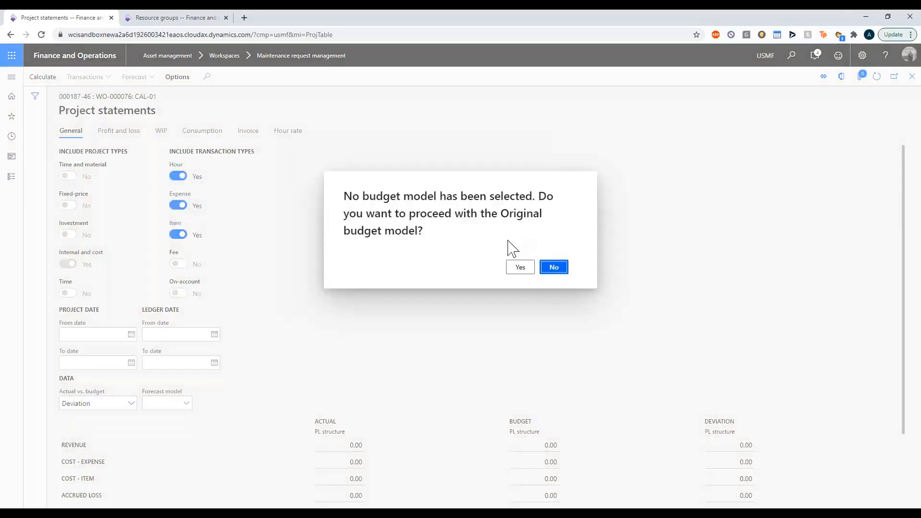
left_click(520, 268)
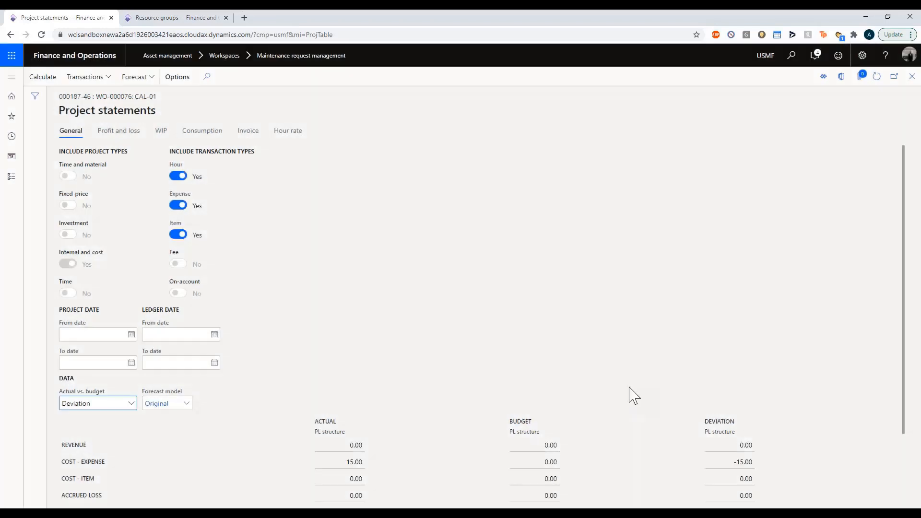
- Recalculate the project statement with the CurrentF forecast model, compare budgeted and actual item cost, and return to the work order
scroll(631, 394, "down", 2)
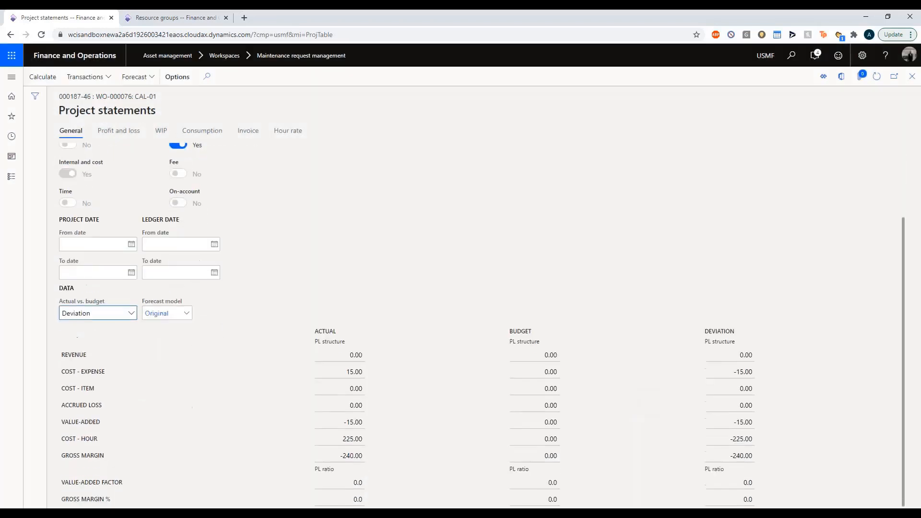
left_click(185, 315)
left_click(195, 343)
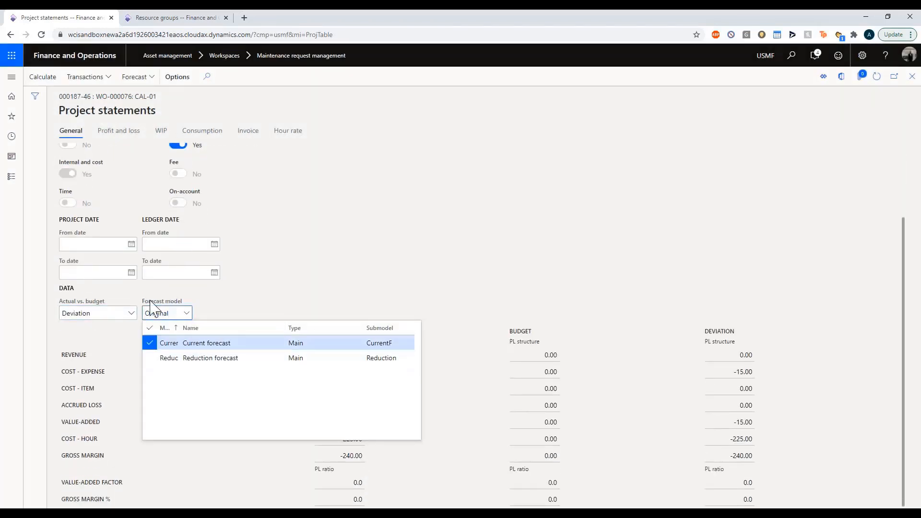
left_click(42, 77)
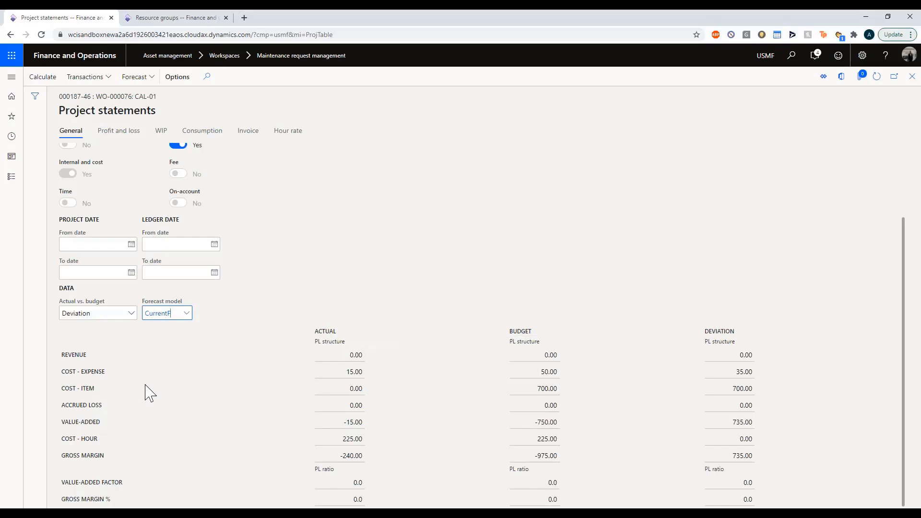
left_click(554, 391)
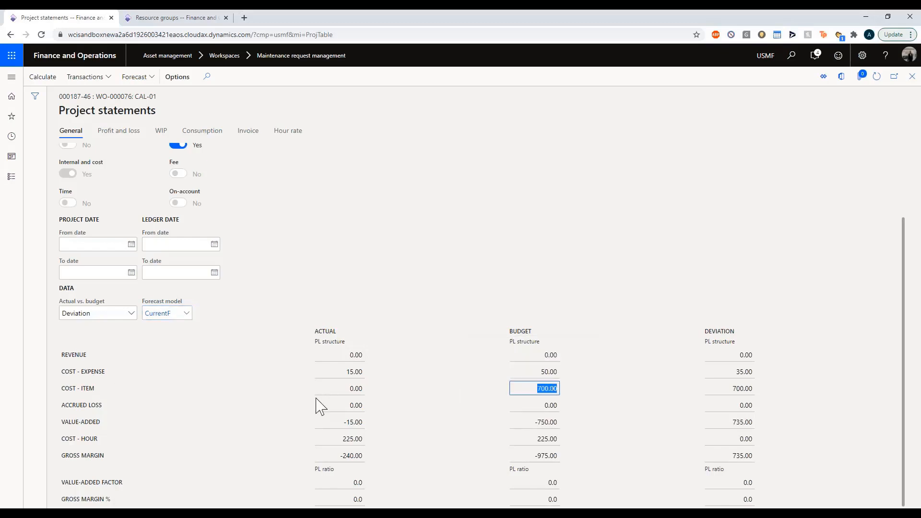
left_click(359, 389)
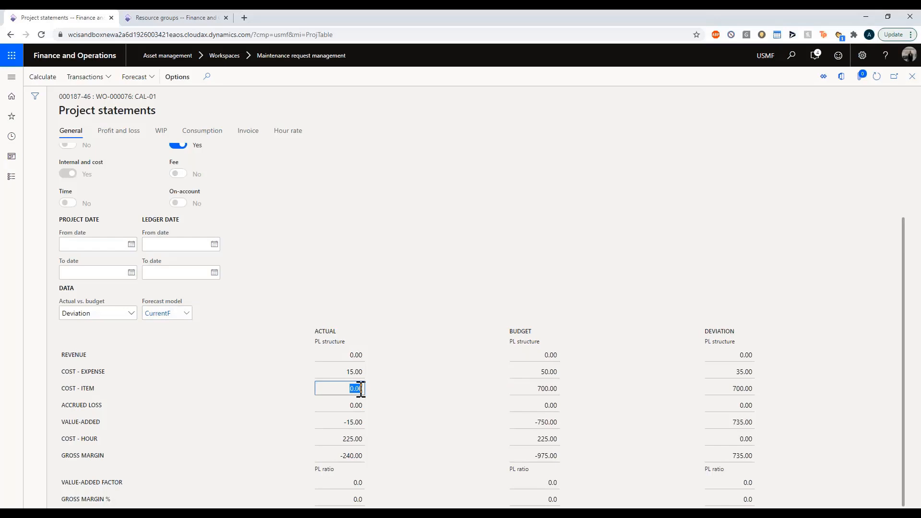
left_click(912, 77)
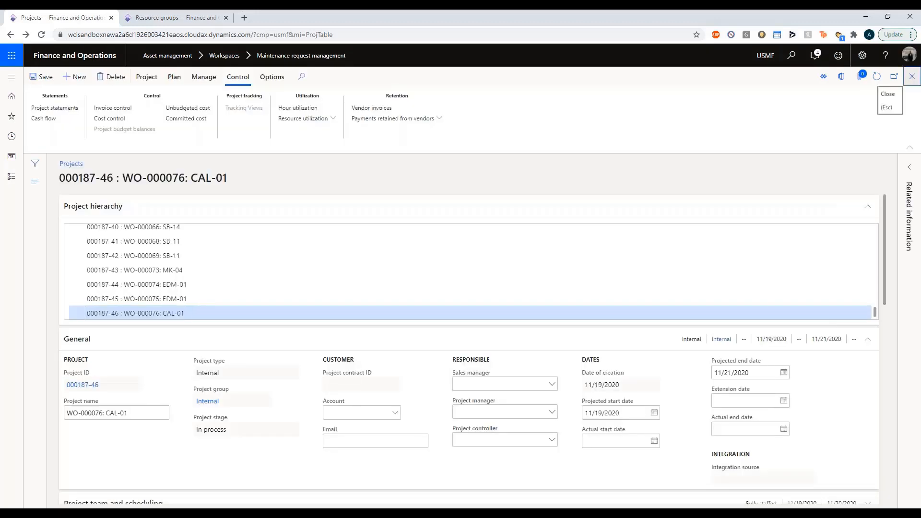
left_click(912, 76)
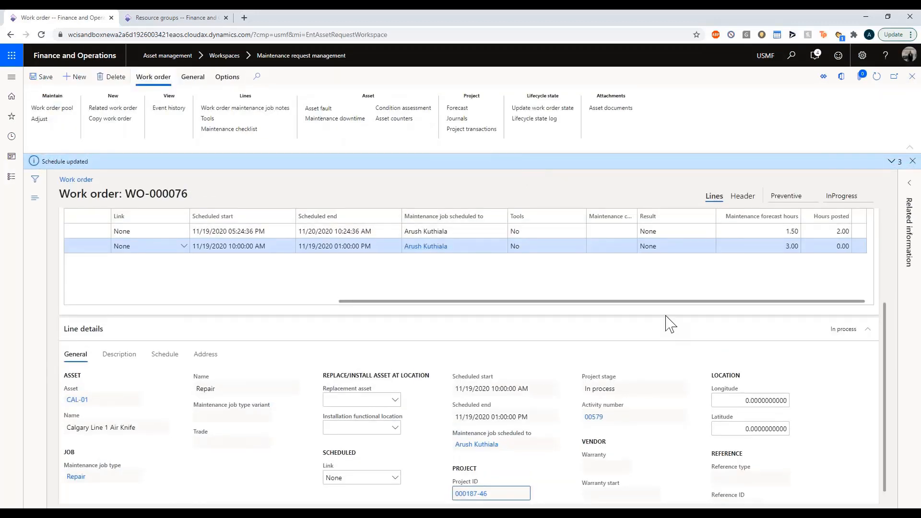
- Update the work order's lifecycle state to Completed with an actual end date of 11/21/2020
left_click(542, 108)
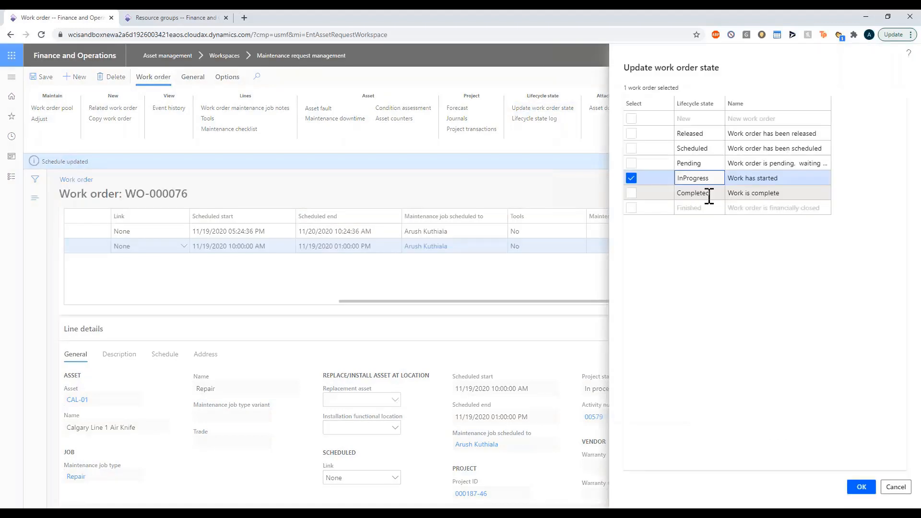
left_click(631, 193)
left_click(861, 487)
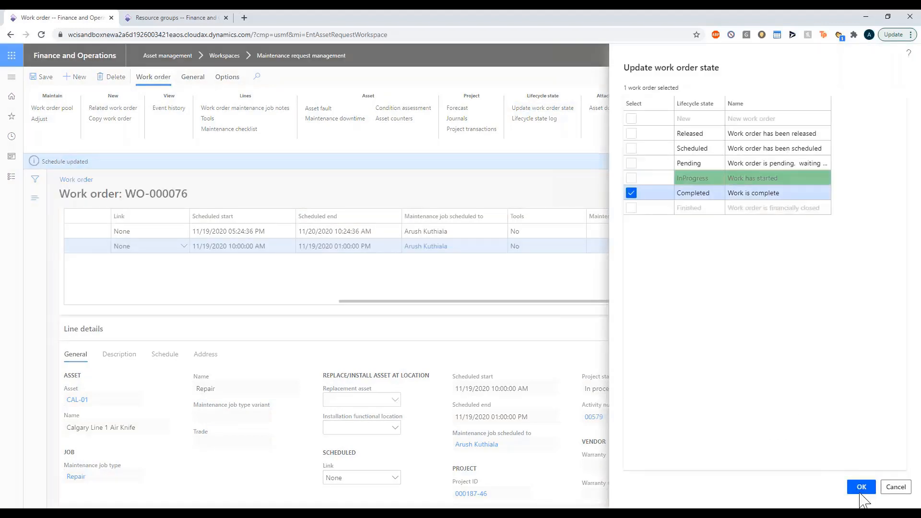
left_click(727, 142)
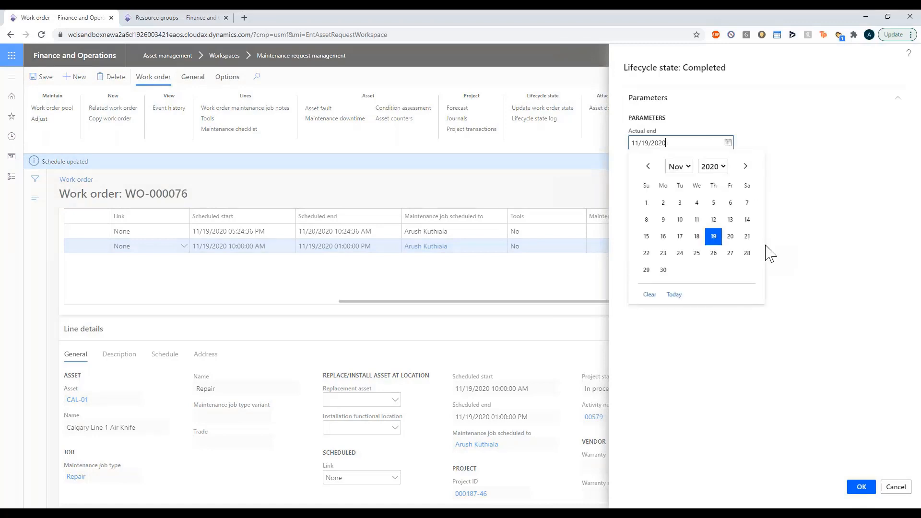
left_click(746, 237)
left_click(862, 487)
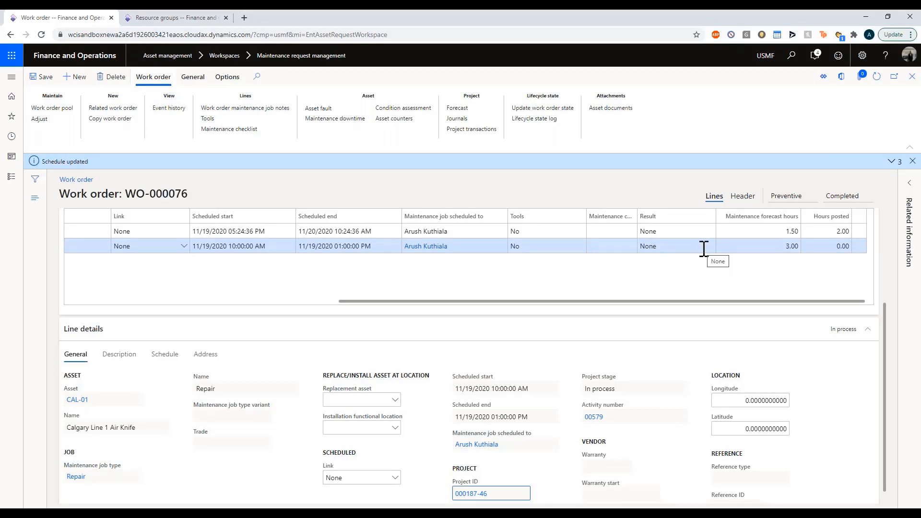
scroll(366, 251, "left", 3)
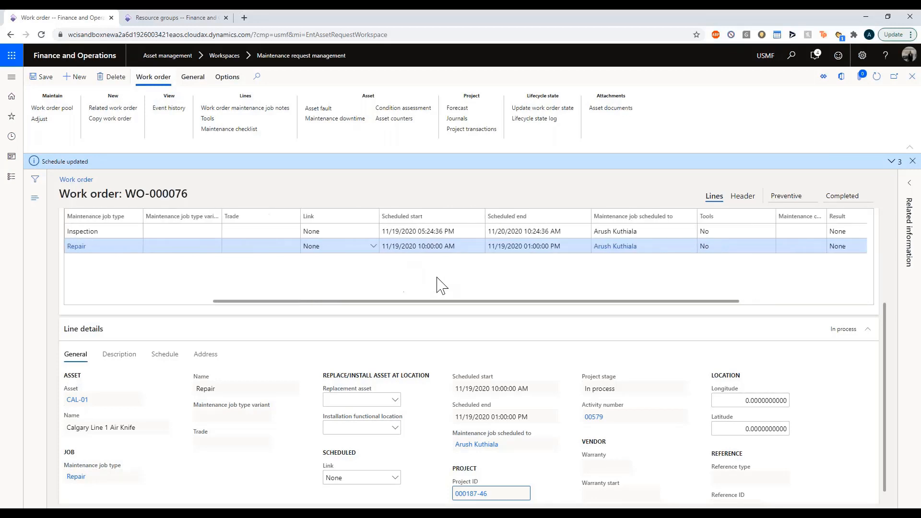
- Open the project purchase orders for the Repair job and start a vendor invoice for the Acme Office Supplies order
scroll(888, 307, "up", 1)
scroll(888, 304, "up", 2)
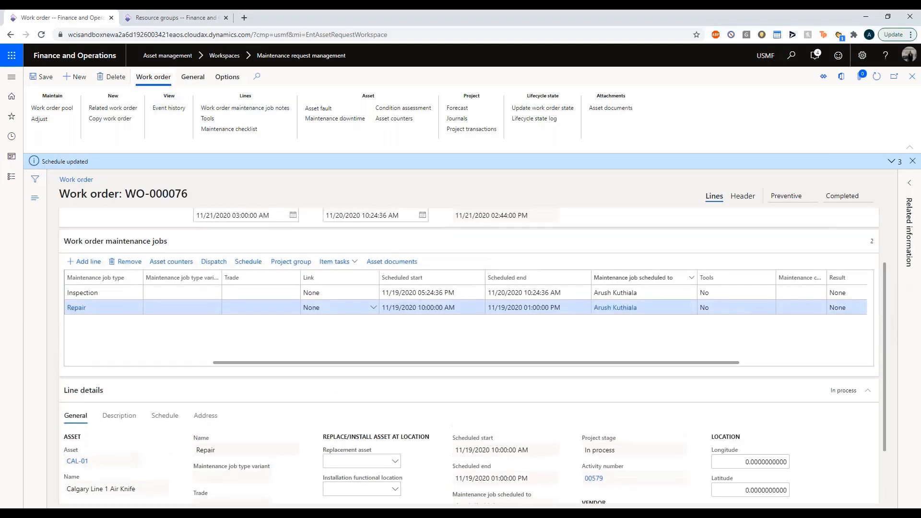
left_click(334, 262)
left_click(371, 310)
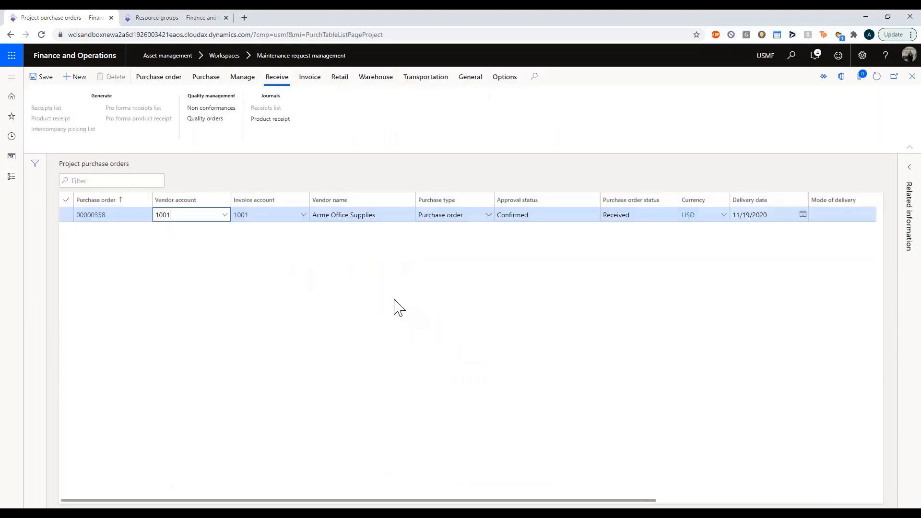
left_click(308, 77)
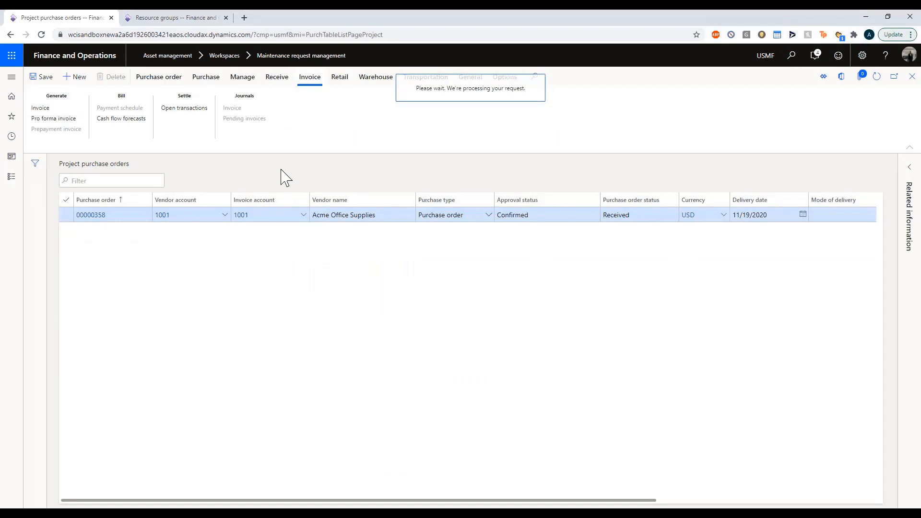
- Enter invoice number 58789 and invoice date 11/19/2020, then post the vendor invoice and return to the work order
left_click(208, 250)
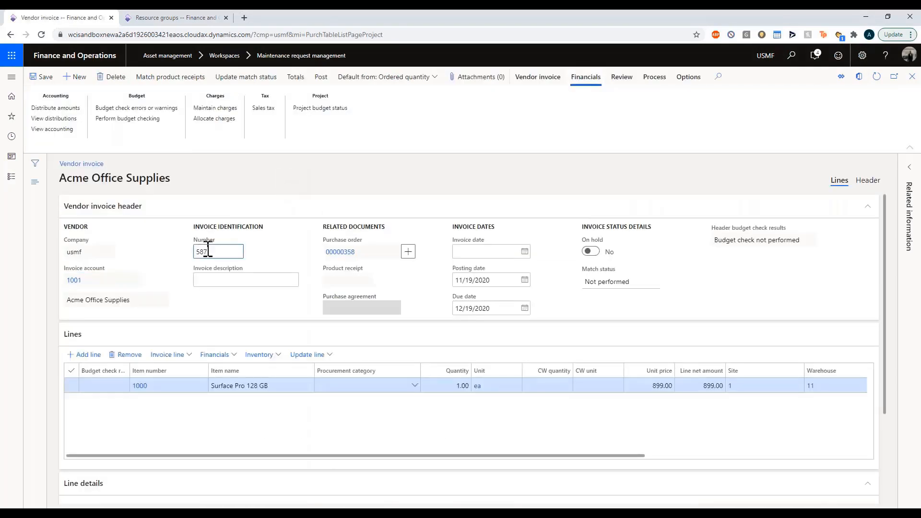
left_click(493, 251)
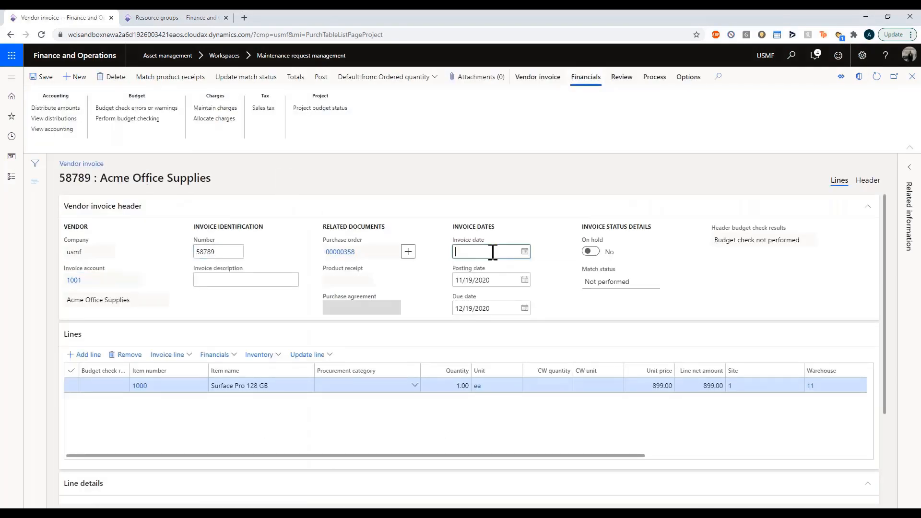
type("t")
key("Tab")
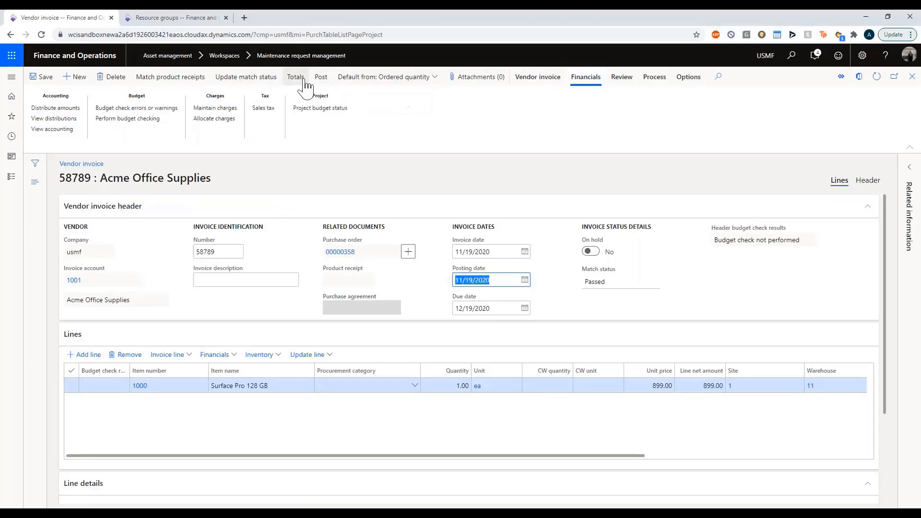
left_click(320, 78)
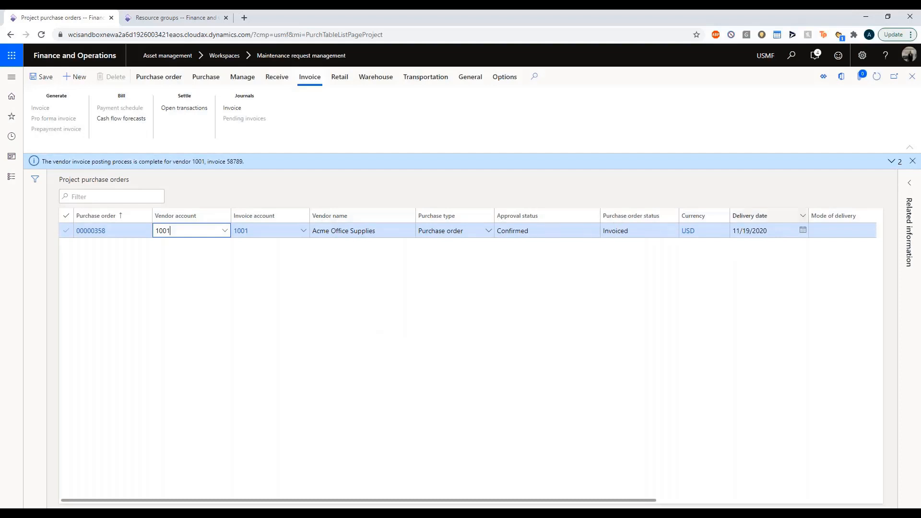
left_click(912, 76)
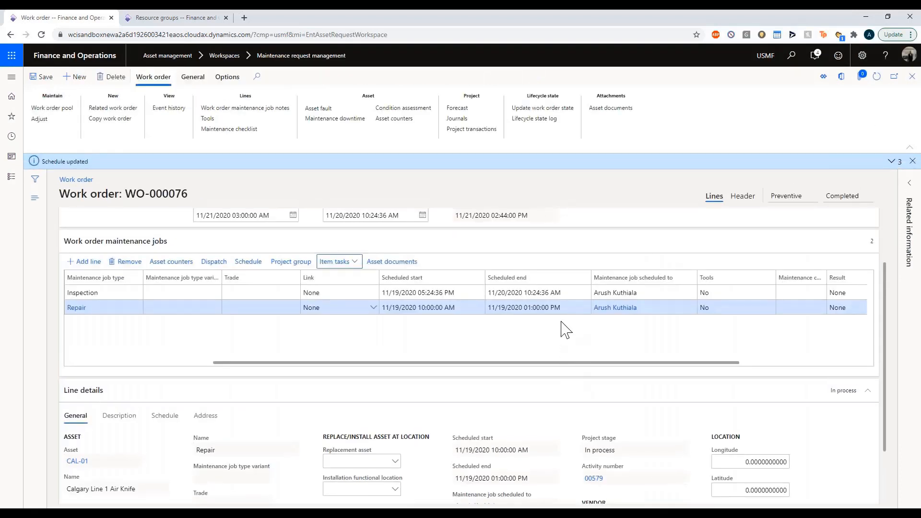
- Review the sales, transaction and cost amounts of the ProjItem line in the work order's posted project transactions
left_click(484, 133)
left_click(436, 269)
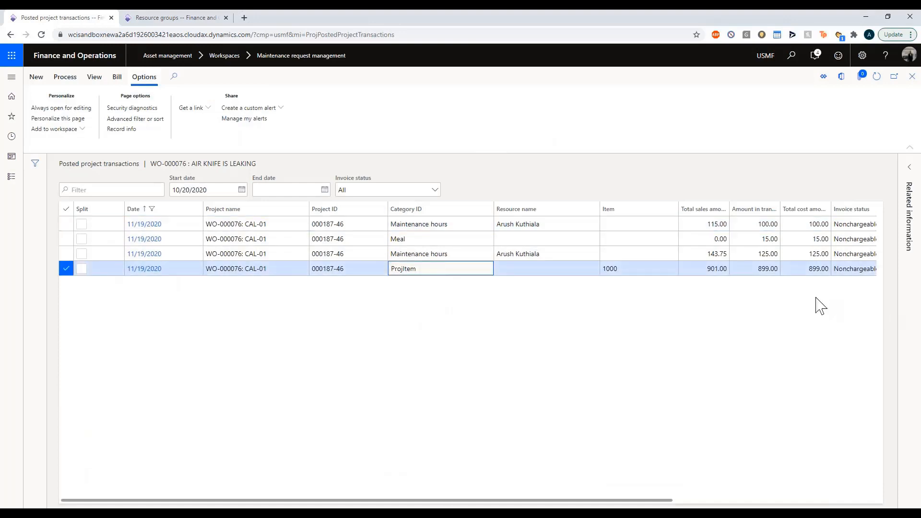
left_click(702, 269)
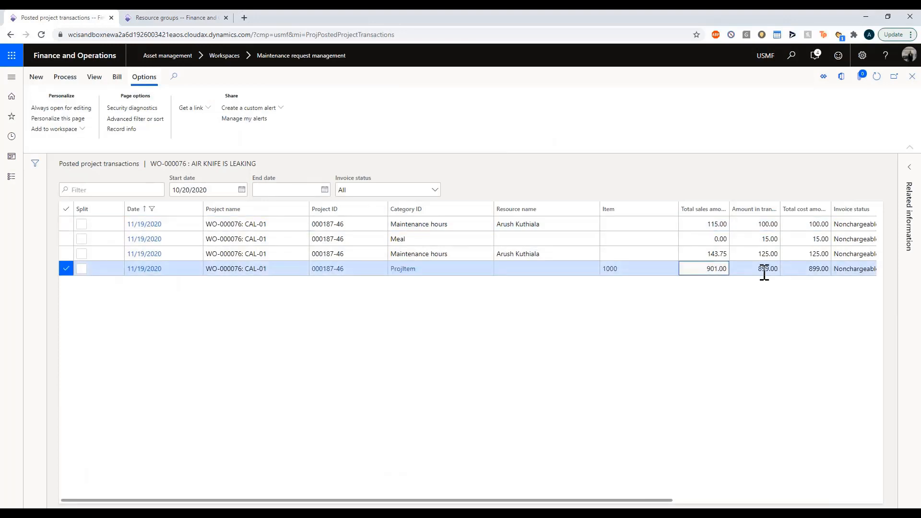
left_click(745, 271)
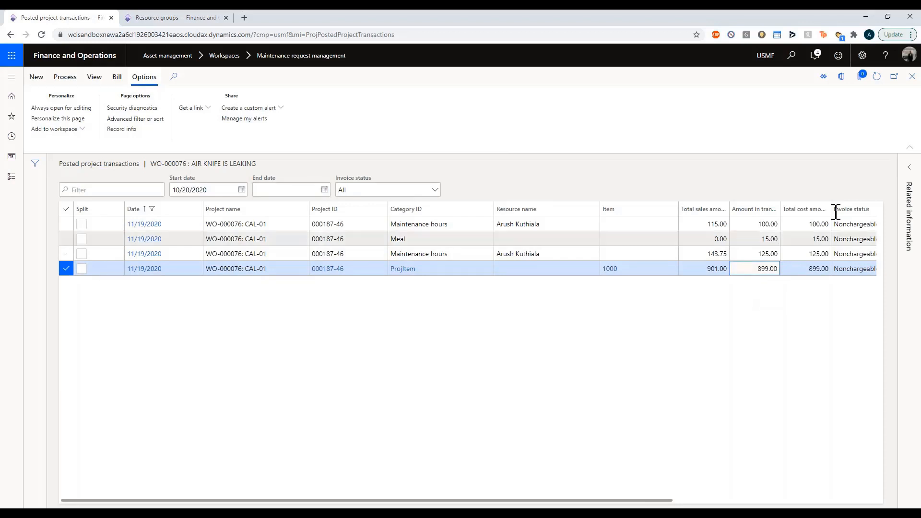
left_click(912, 77)
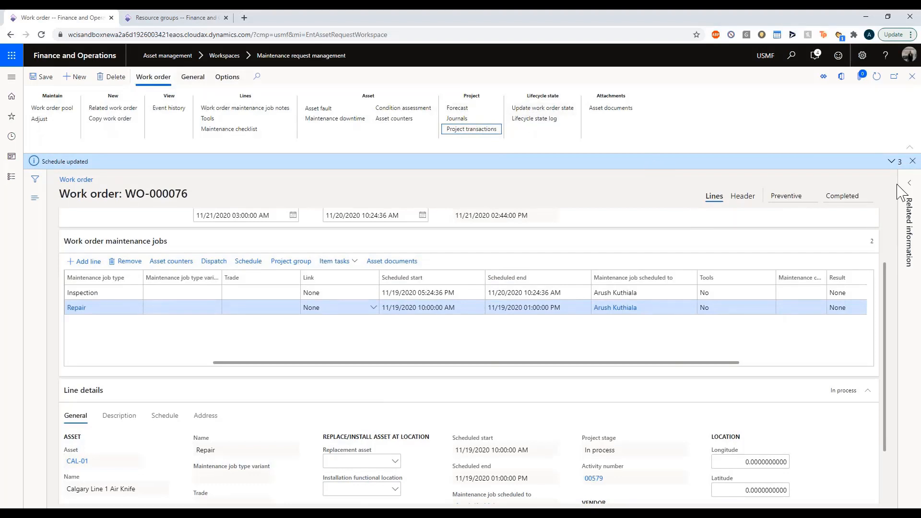
- In the other browser tab, open the CAL-01 "Air Knife is leaking" request from all maintenance requests and check its lifecycle state
left_click(171, 20)
left_click(12, 77)
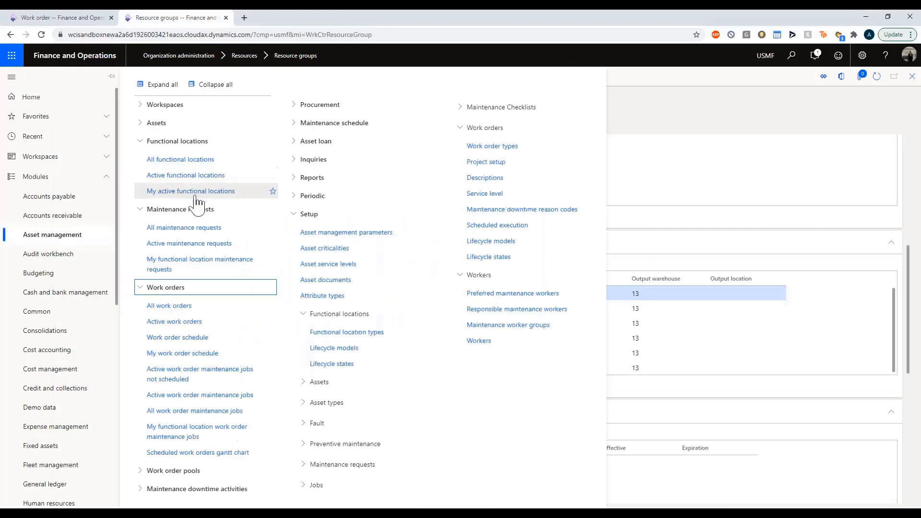
left_click(217, 230)
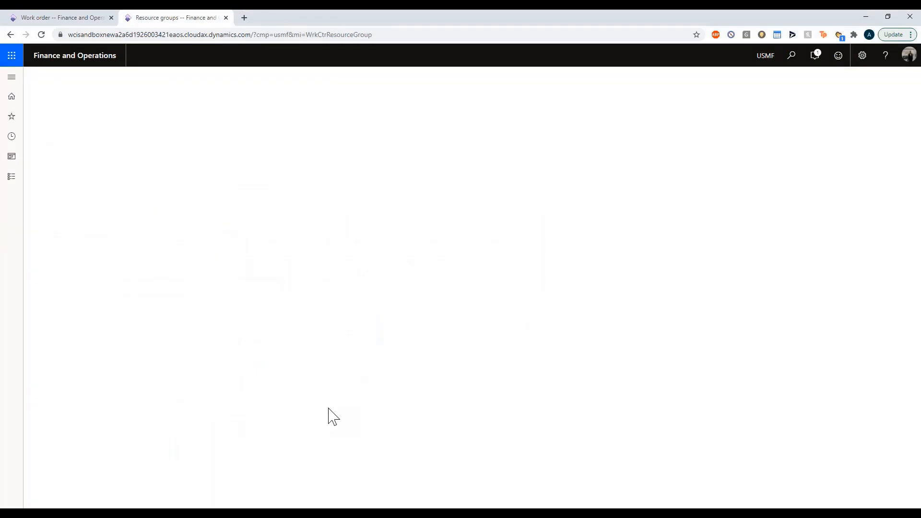
scroll(257, 467, "down", 3)
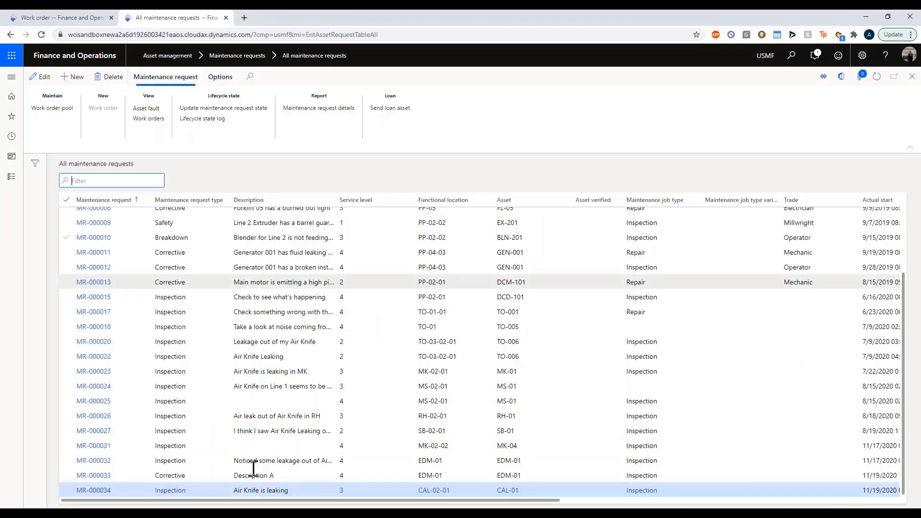
scroll(255, 469, "up", 3)
scroll(258, 475, "down", 1)
scroll(259, 475, "down", 2)
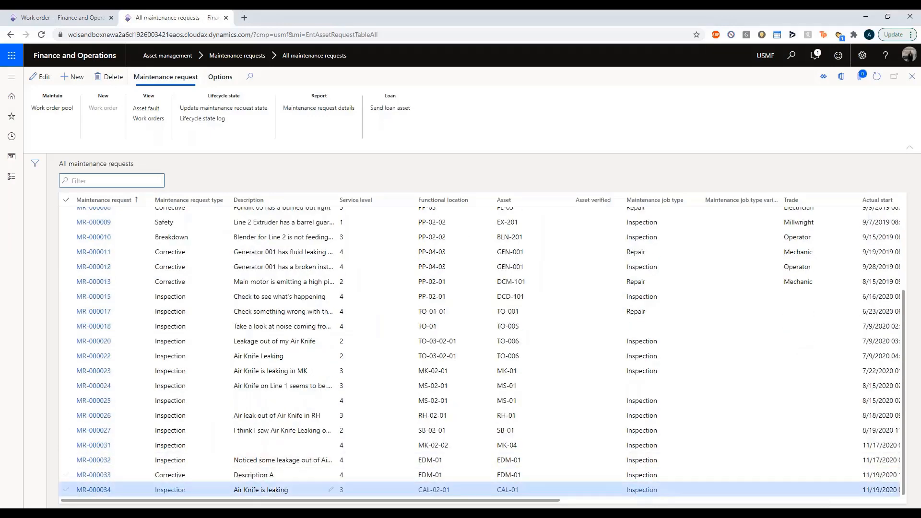
left_click(95, 491)
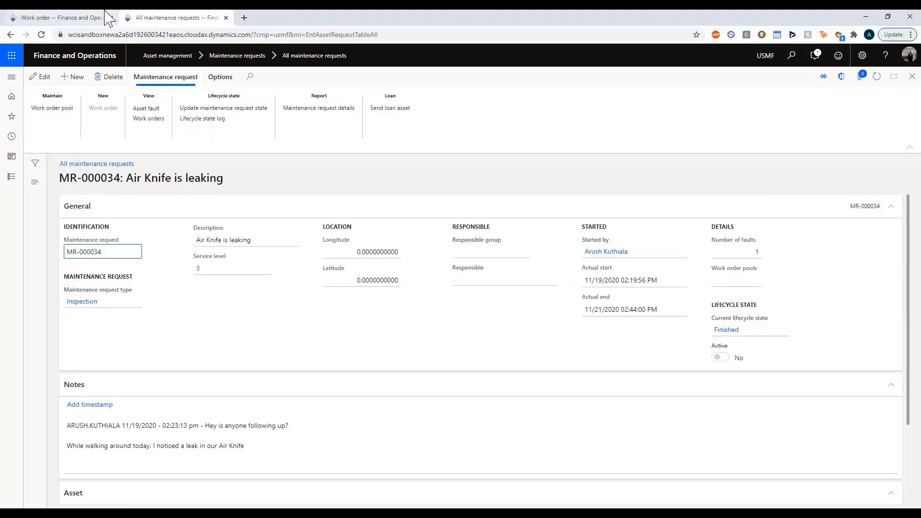
- Return to the work order, review its header and maintenance jobs, and update its lifecycle state to Finished
left_click(90, 19)
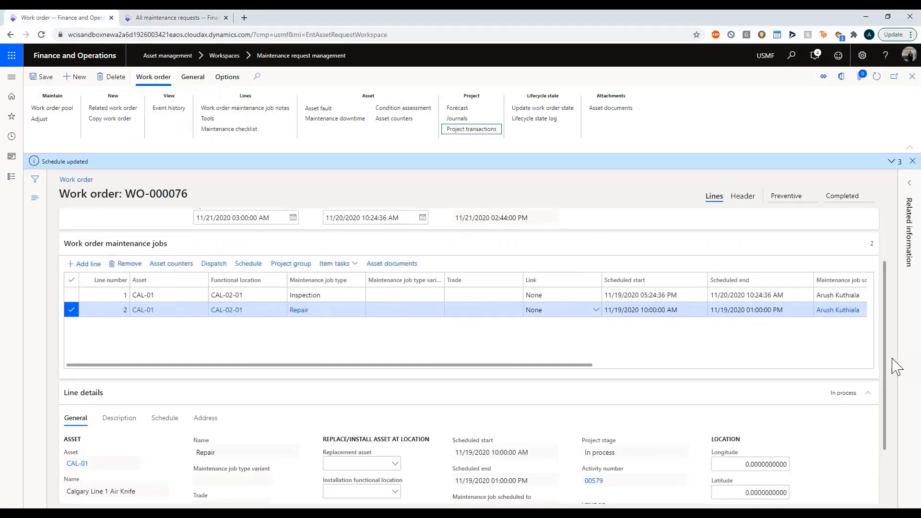
scroll(888, 366, "up", 2)
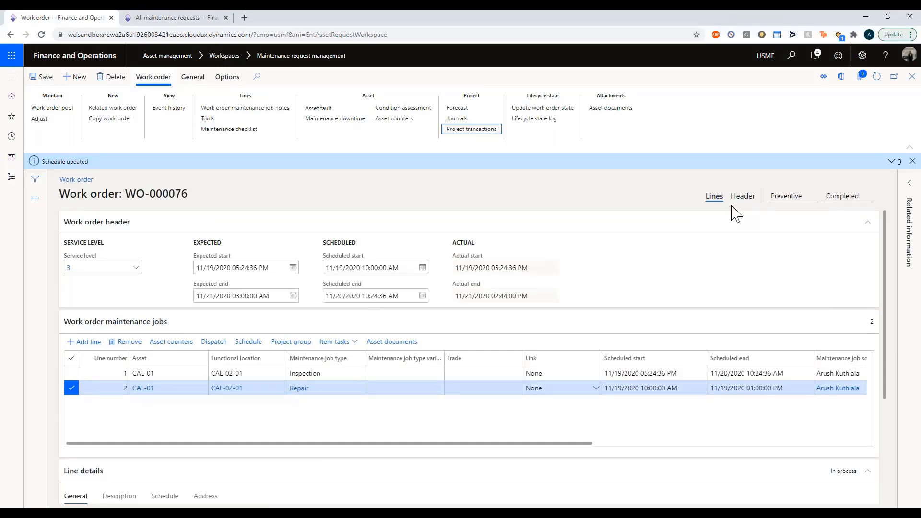
scroll(686, 413, "right", 5)
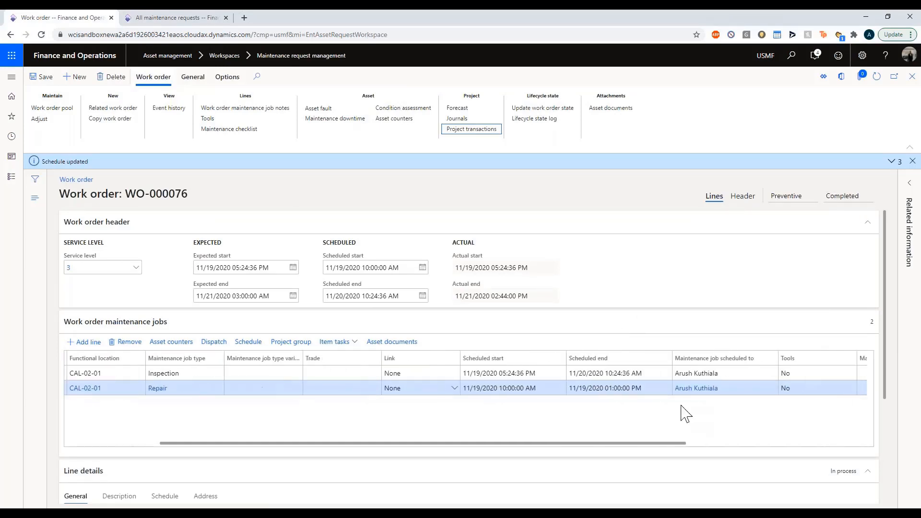
scroll(686, 413, "left", 8)
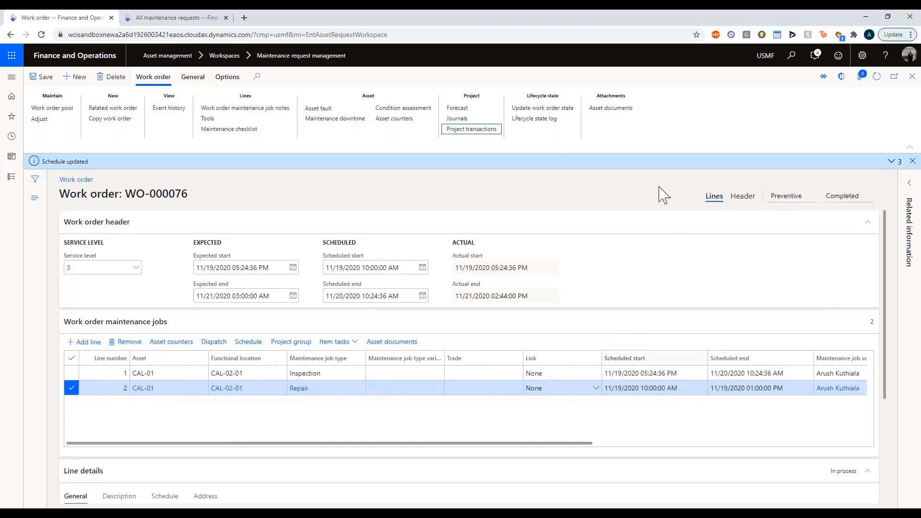
left_click(521, 109)
left_click(632, 208)
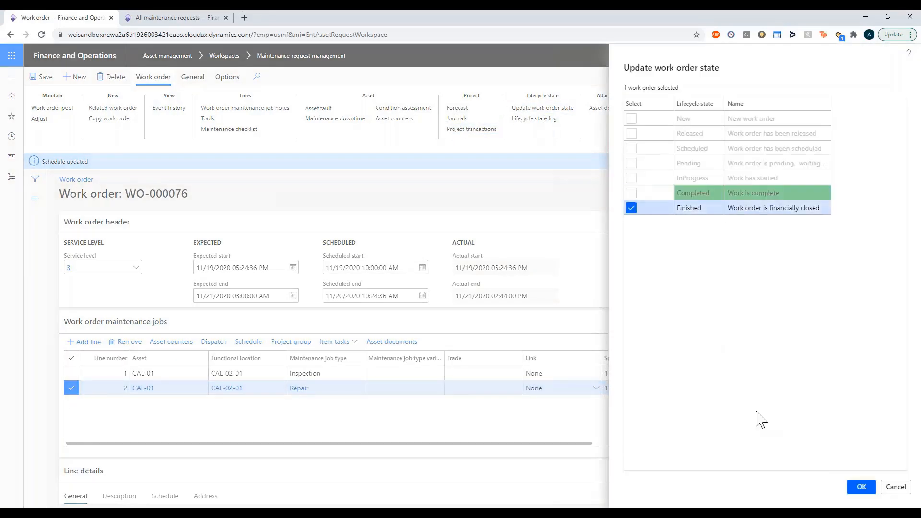
left_click(861, 487)
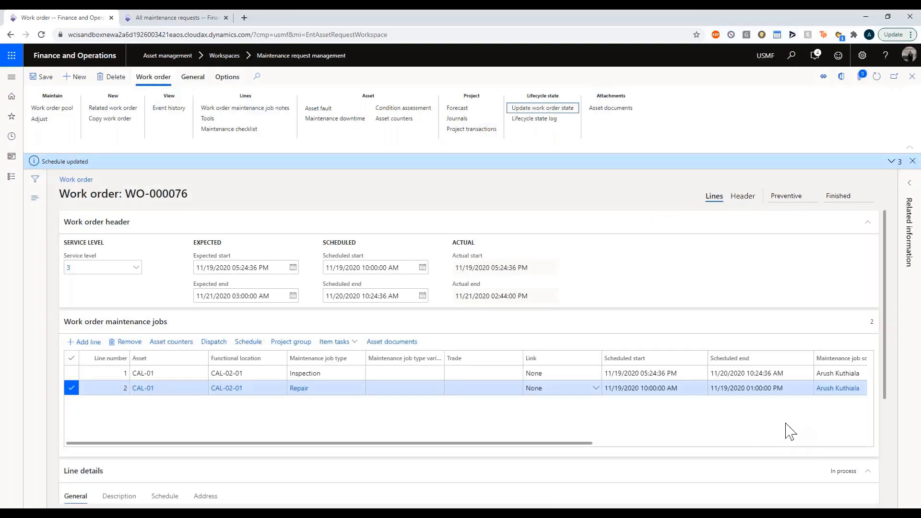